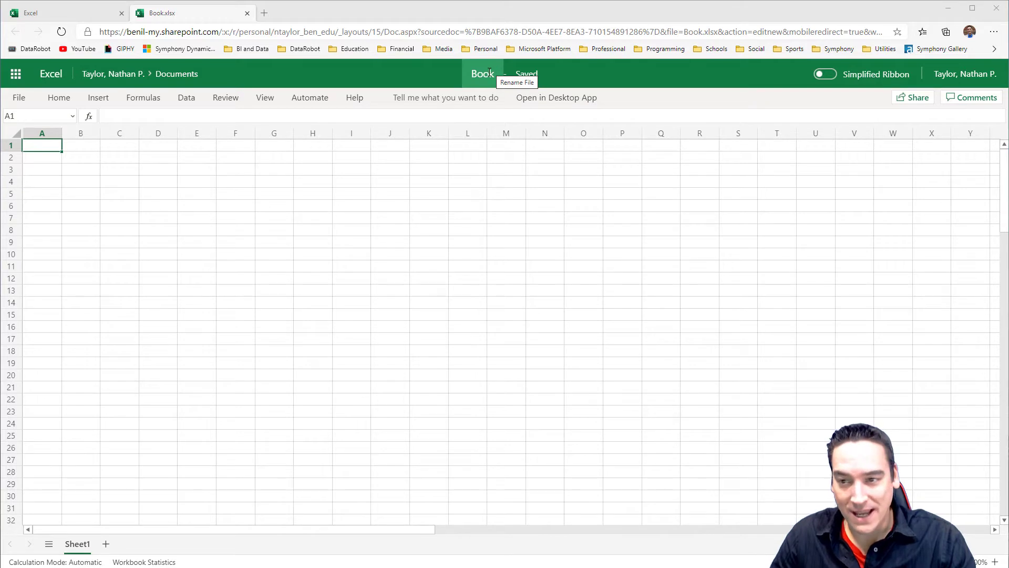
- Rename the workbook file from its default name to Data
left_click(489, 73)
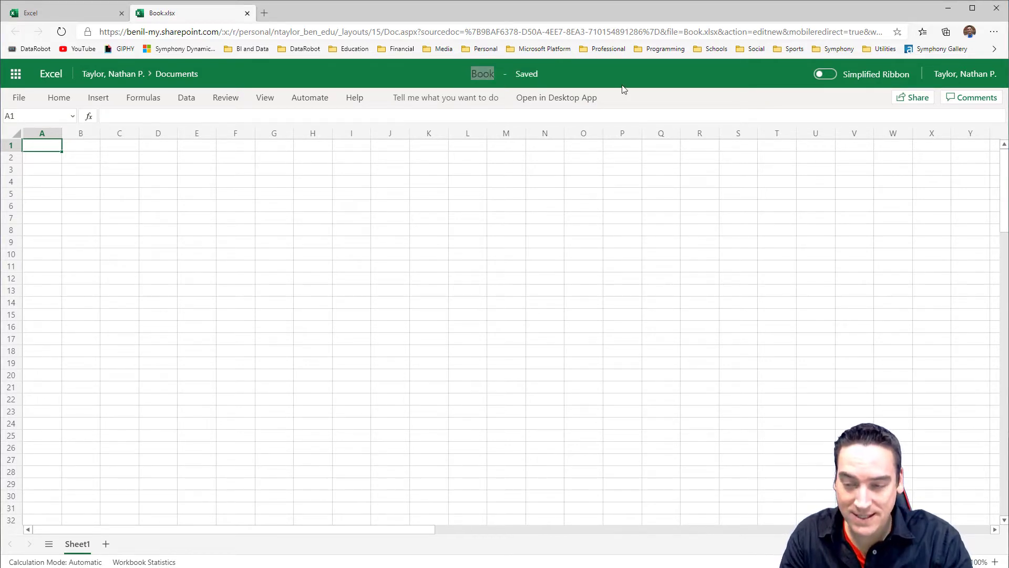
key("Return")
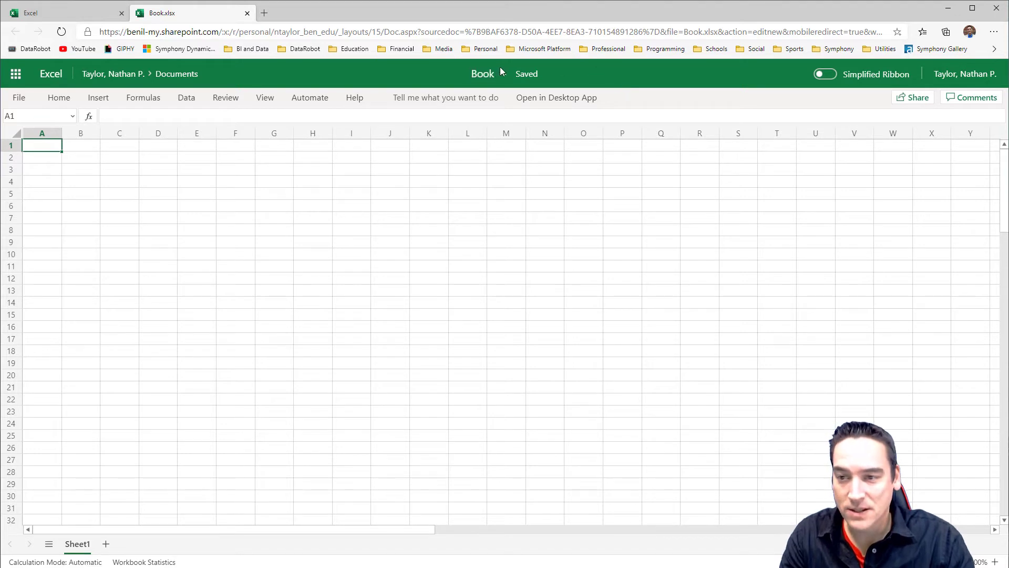
key("Delete")
key("Delete")
key("Delete")
key("BackSpace")
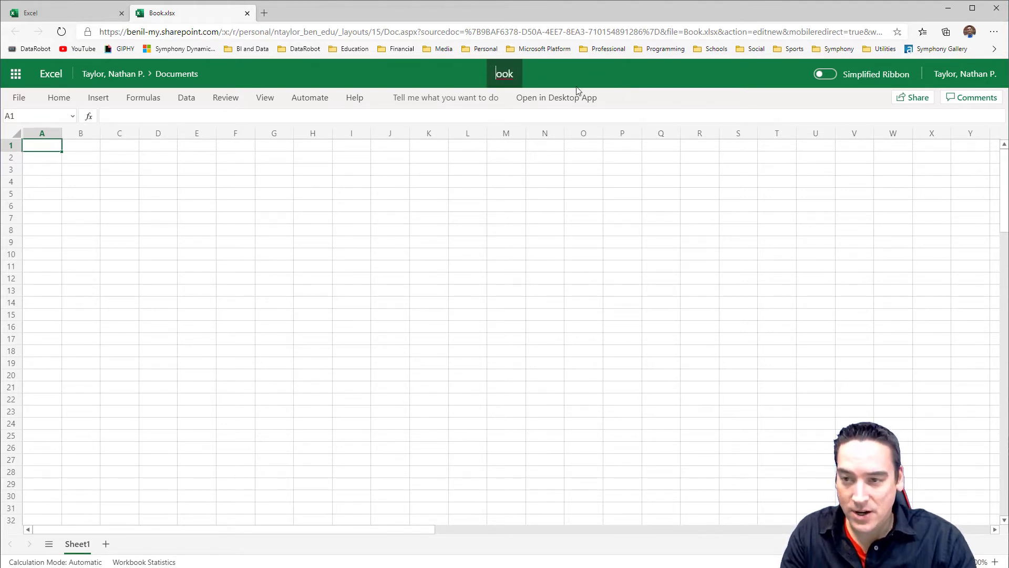
type("Data")
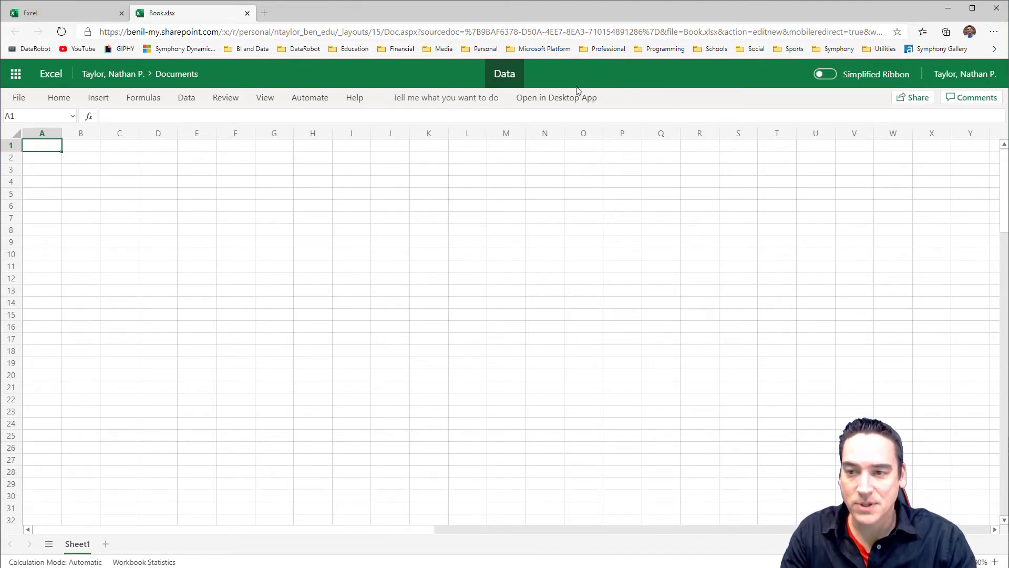
key("Return")
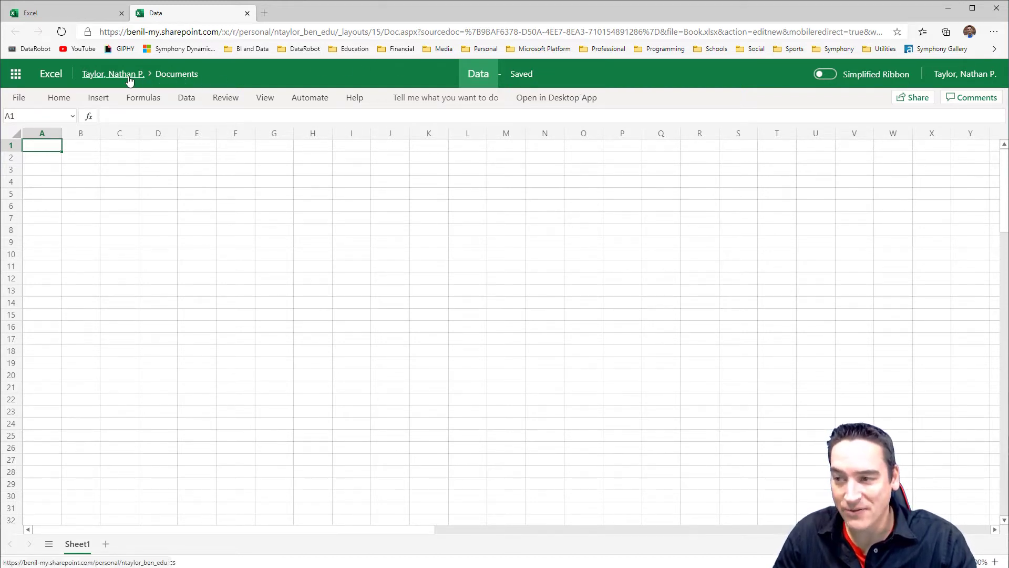
- Go to the workbook's Documents folder in OneDrive, dismiss the feature tips and look through the file types that can be created
left_click(167, 75)
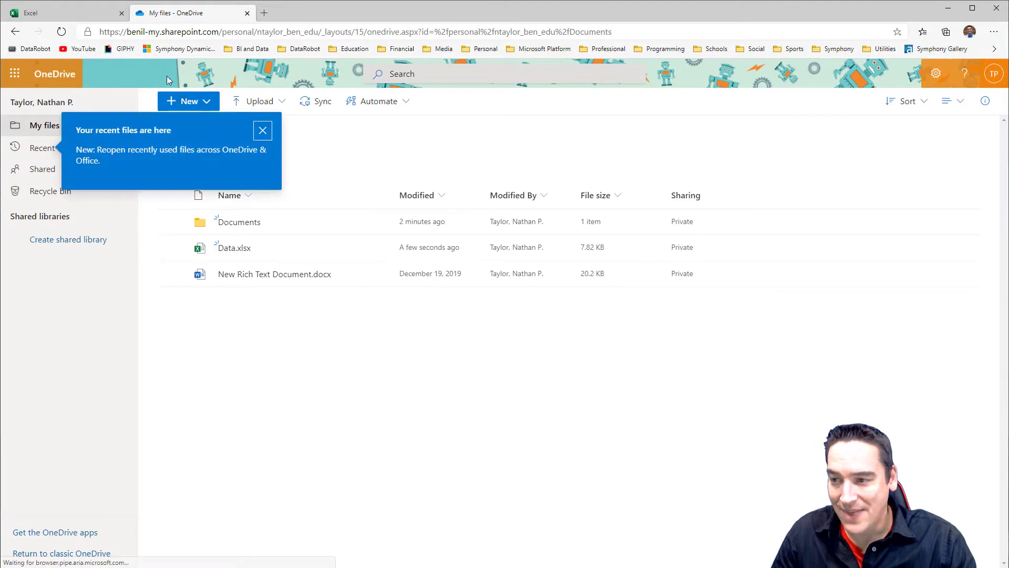
left_click(263, 131)
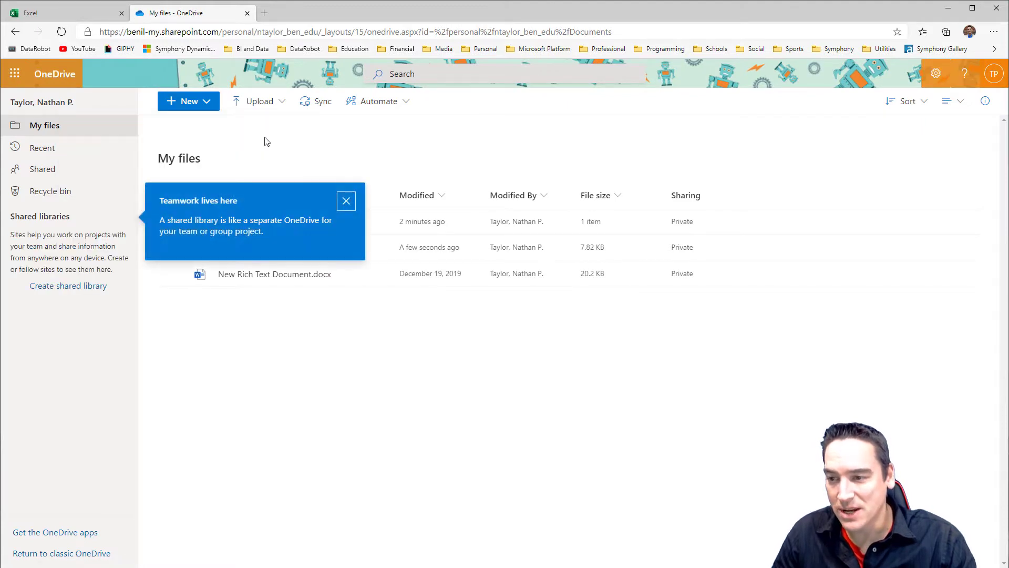
left_click(346, 201)
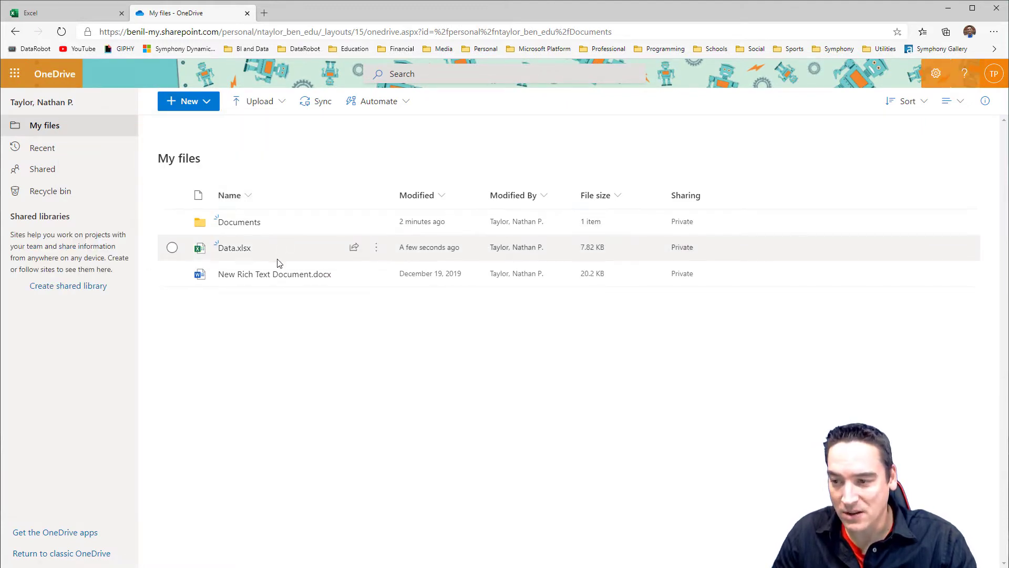
mouse_move(234, 252)
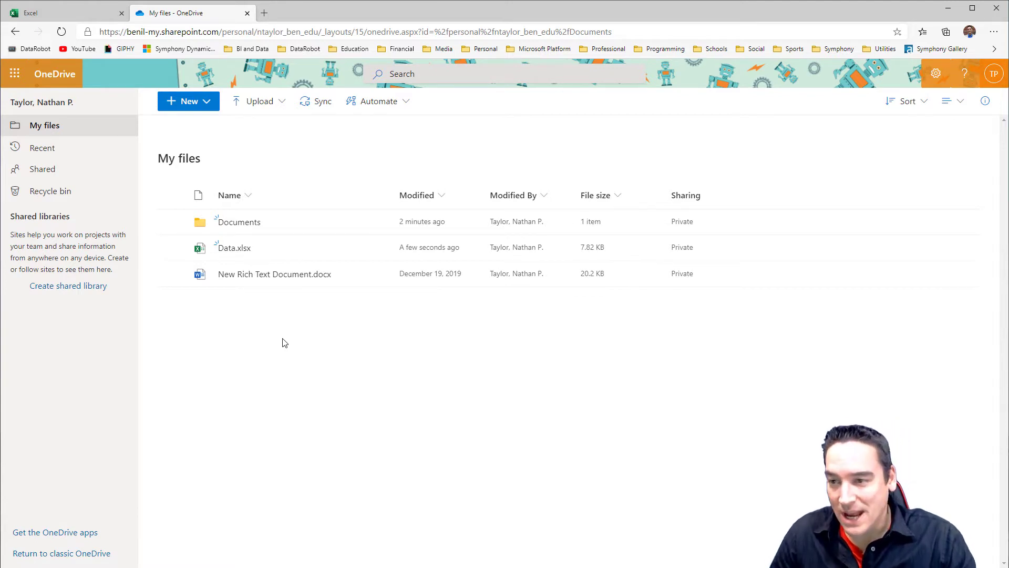
left_click(207, 103)
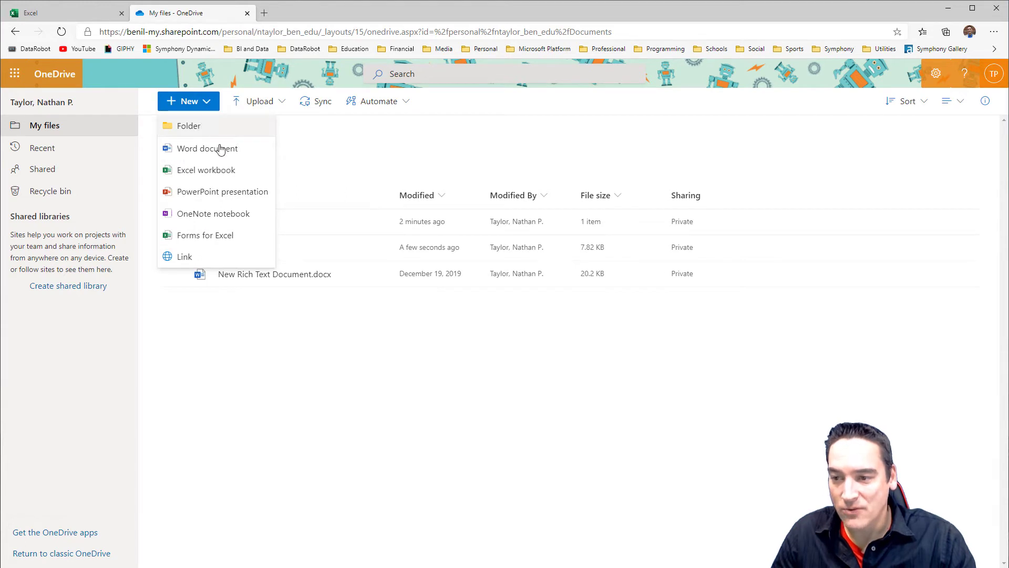
left_click(313, 377)
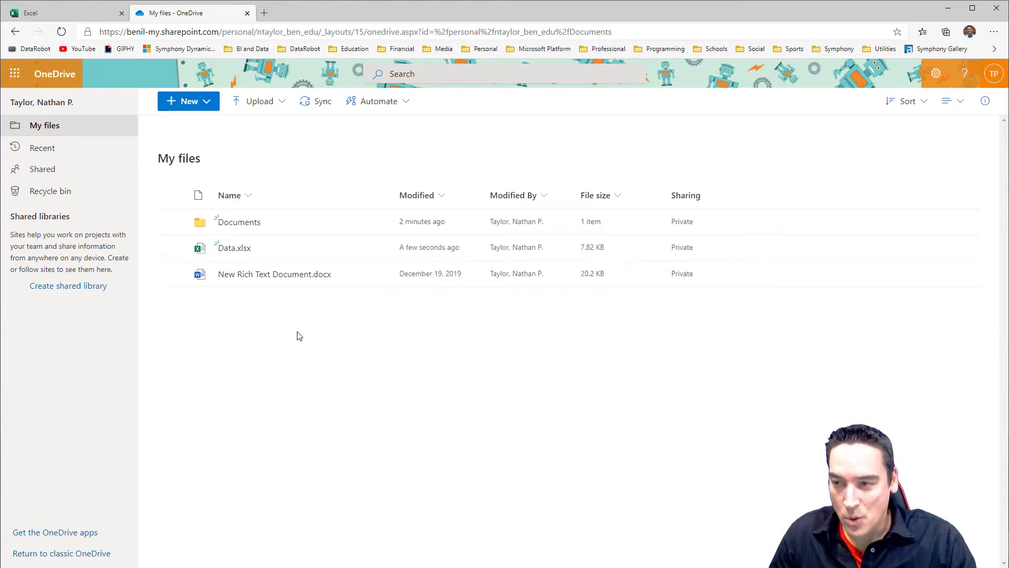
- Return to the Excel start page and reopen Data.xlsx from the OneDrive files
left_click(247, 13)
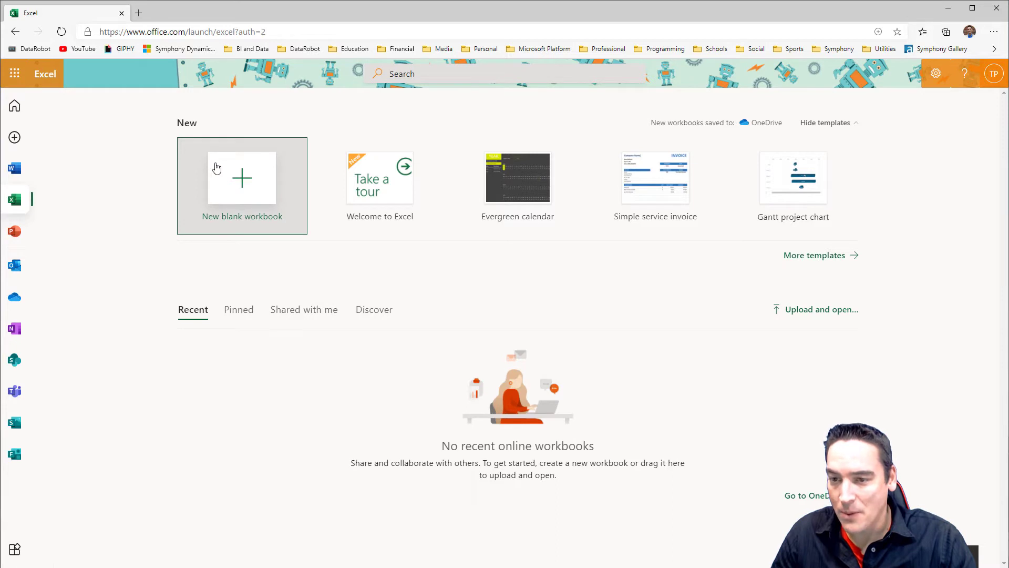
left_click(16, 298)
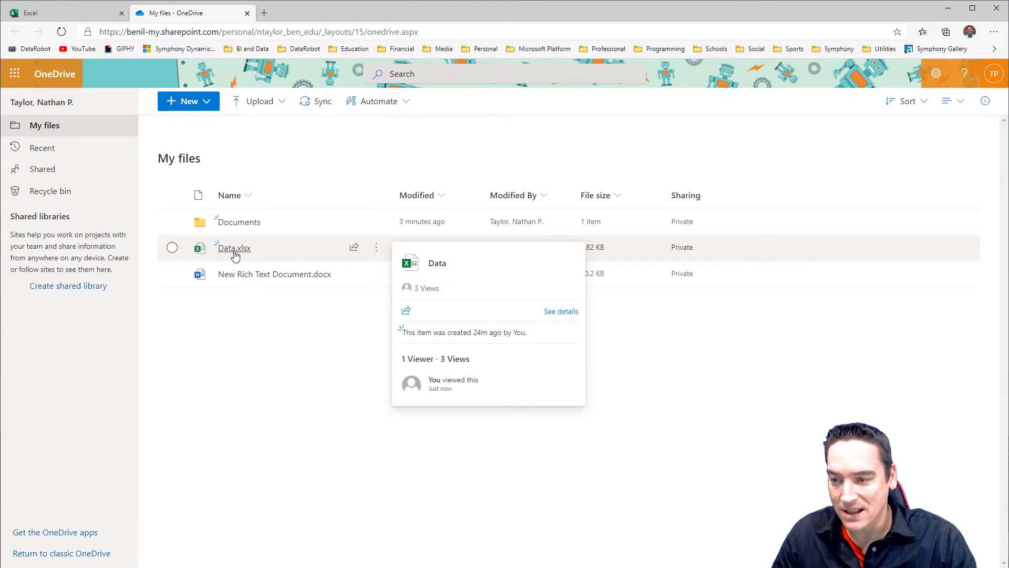
left_click(232, 253)
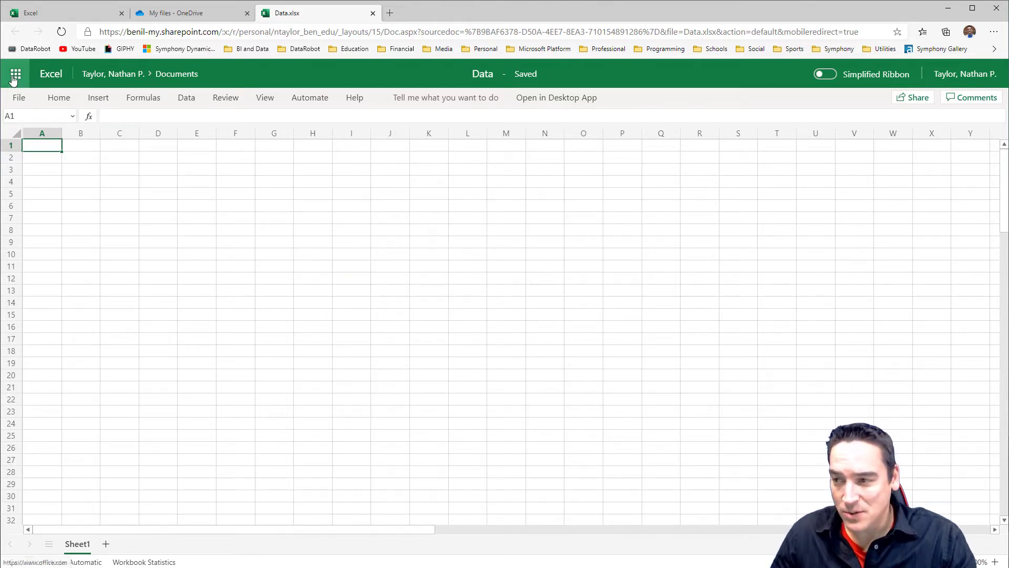
left_click(42, 75)
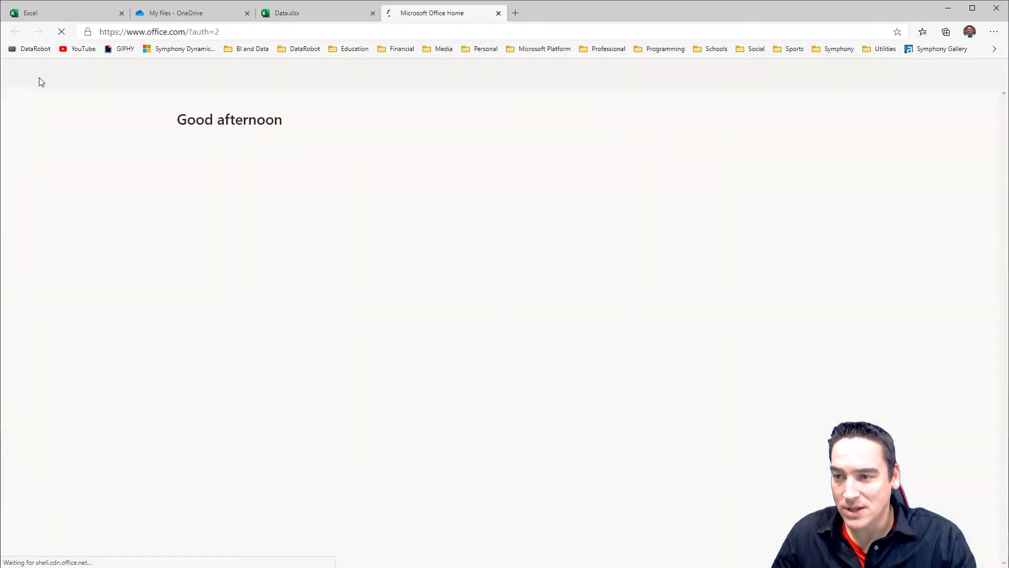
left_click(498, 13)
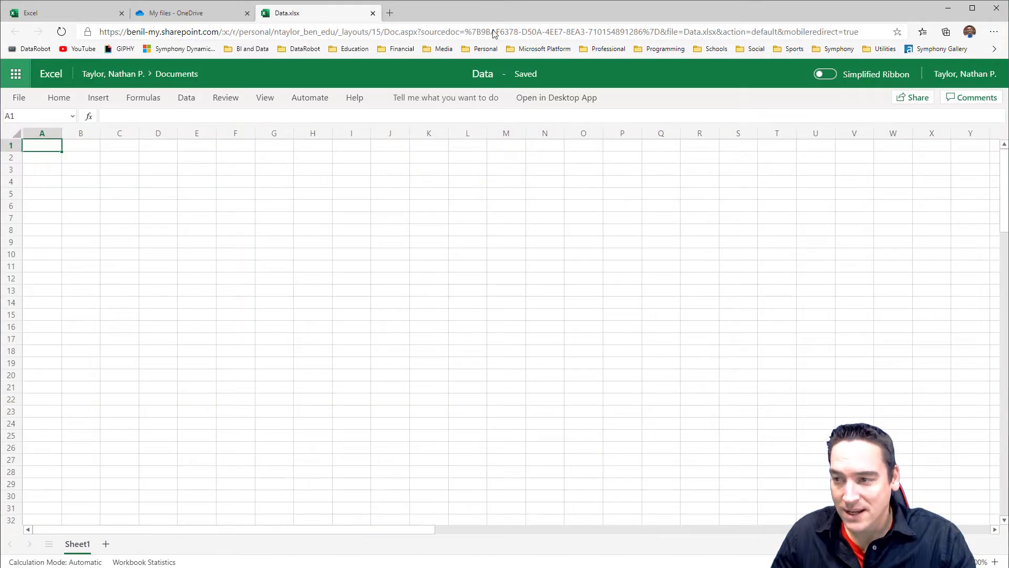
left_click(18, 97)
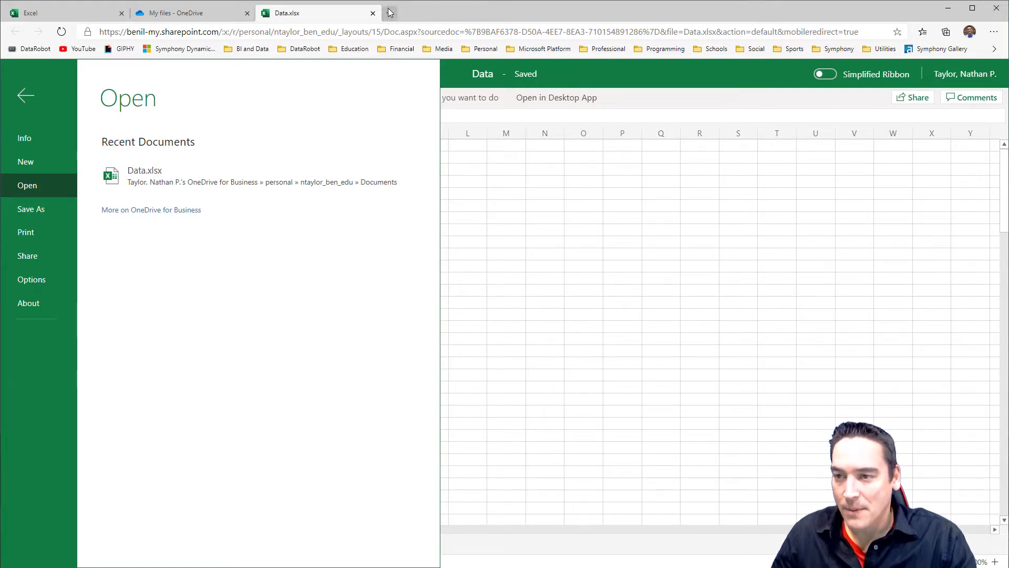
left_click(43, 93)
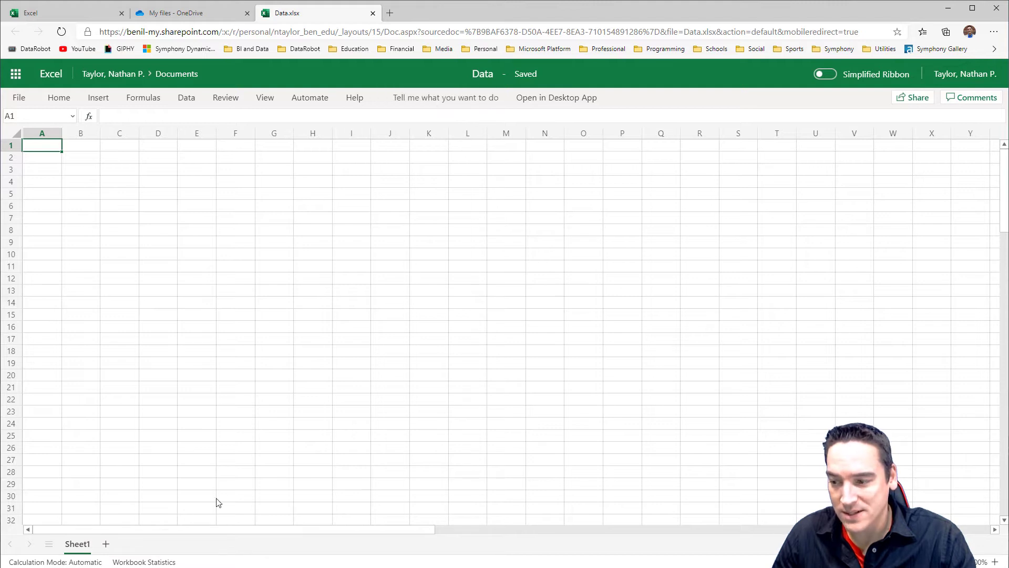
- Rename the worksheet Sheet1 as Study Participants
double_click(76, 547)
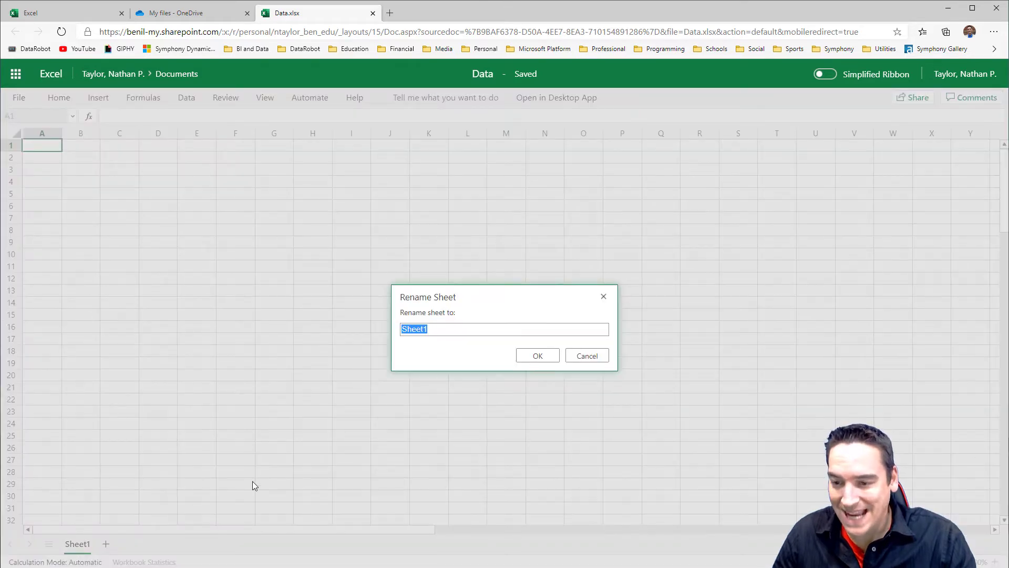
left_click(576, 355)
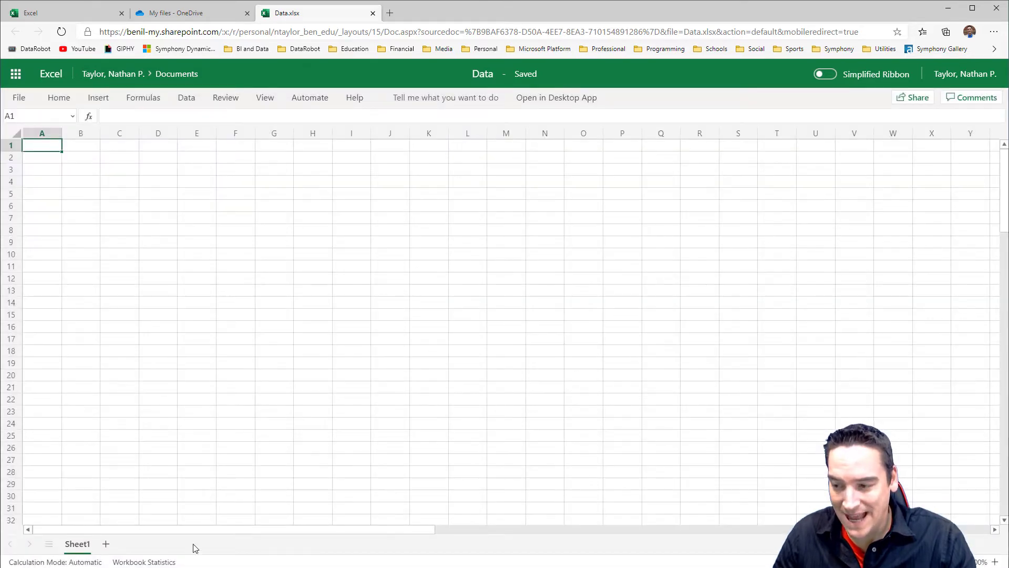
double_click(77, 547)
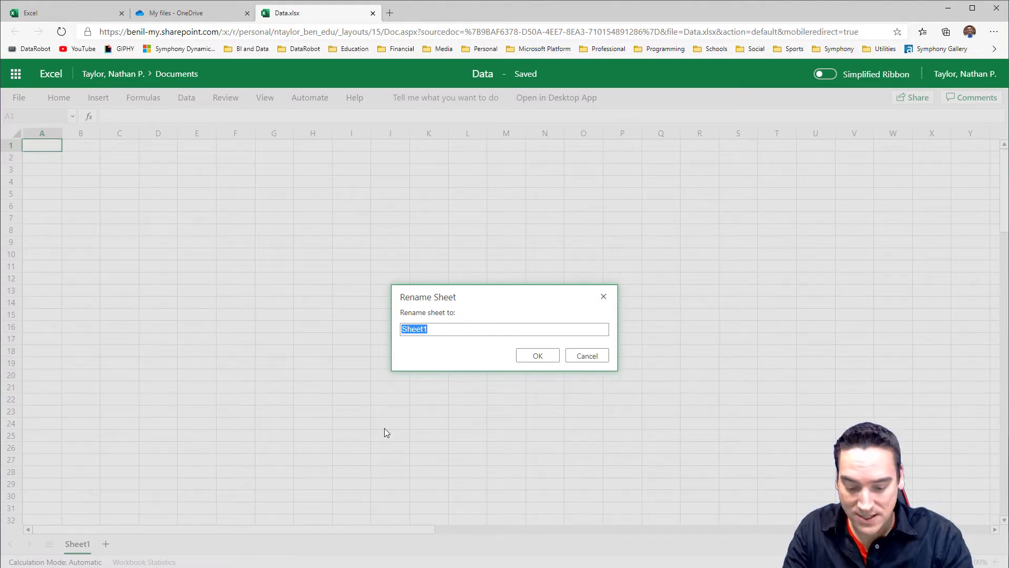
type("Stu")
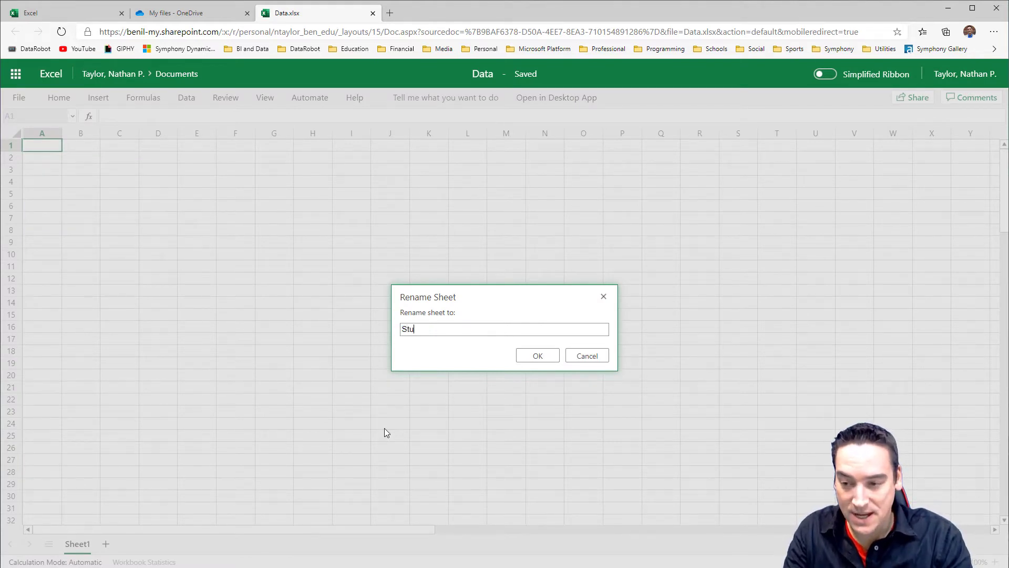
type("dy Par")
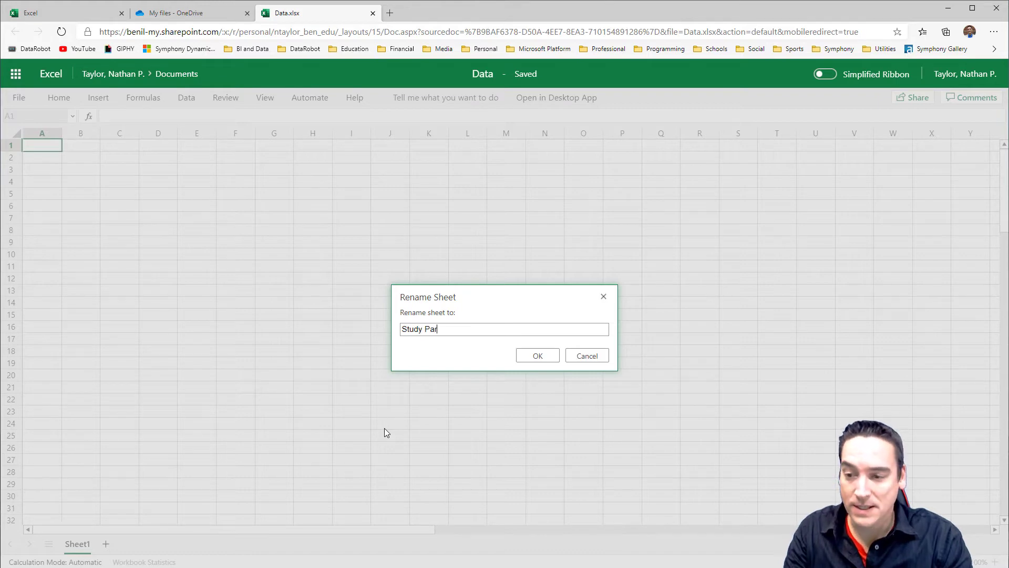
type("ticipants")
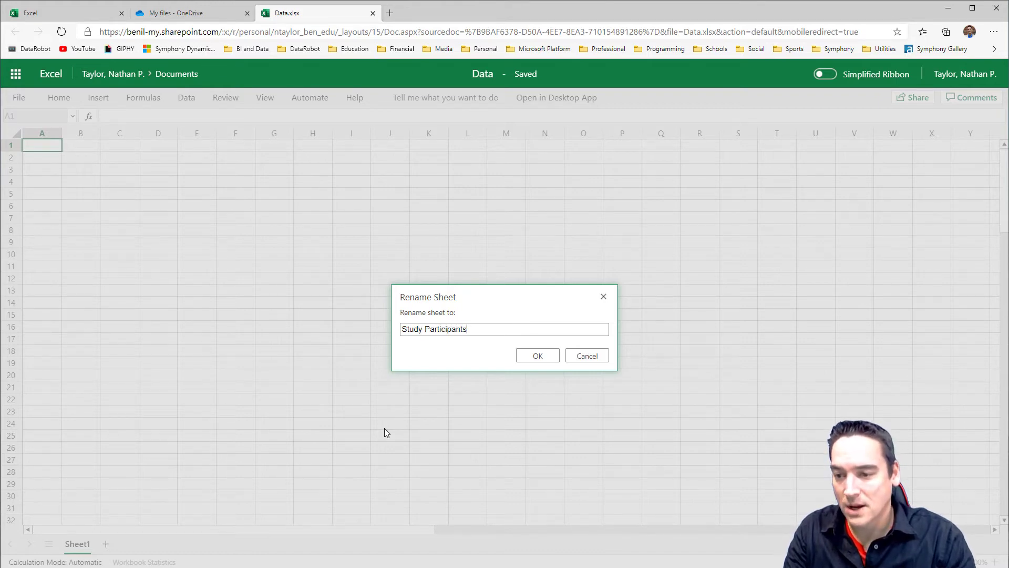
key("Return")
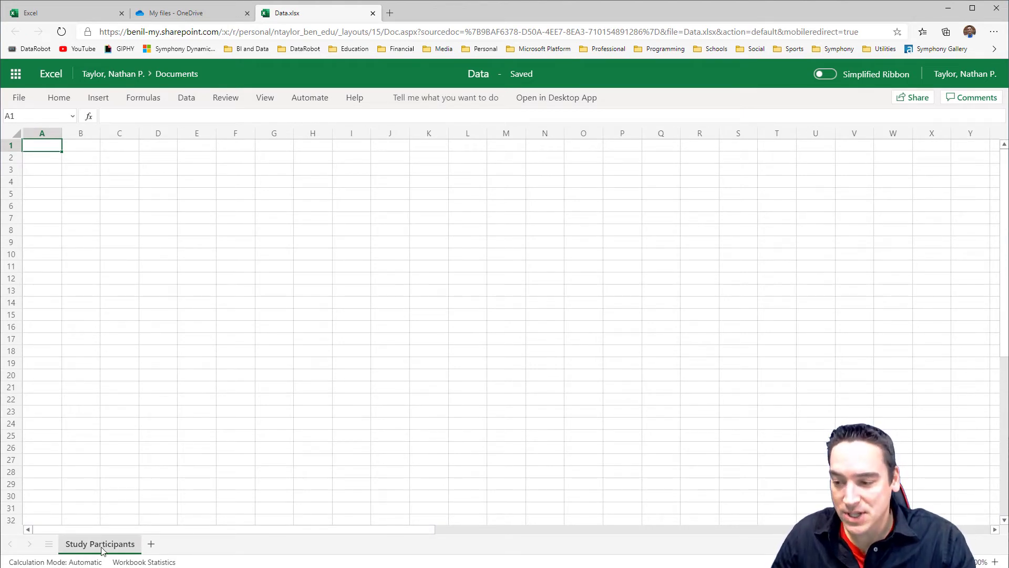
- Add a second blank worksheet after Study Participants and delete it again
left_click(151, 544)
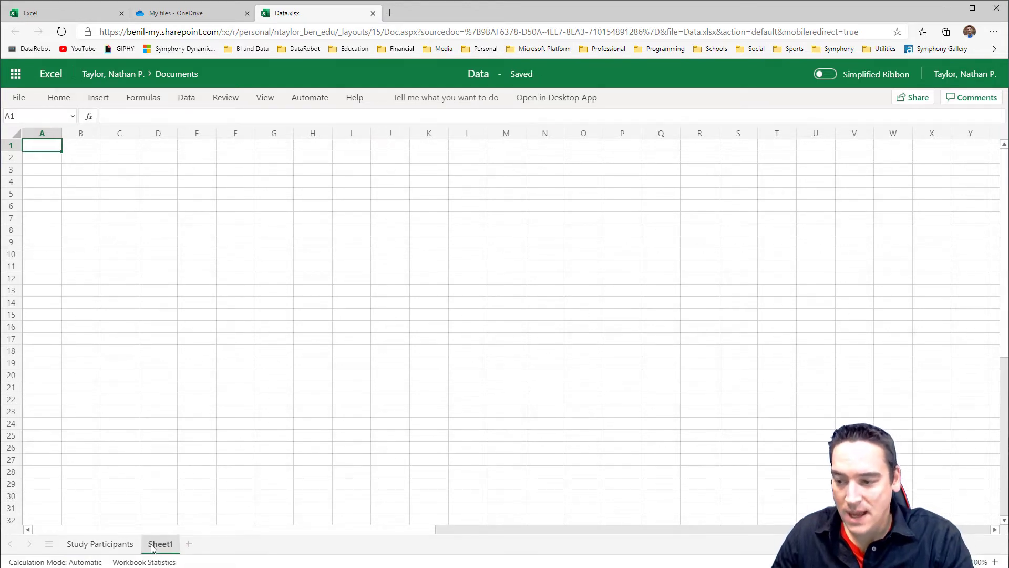
right_click(153, 549)
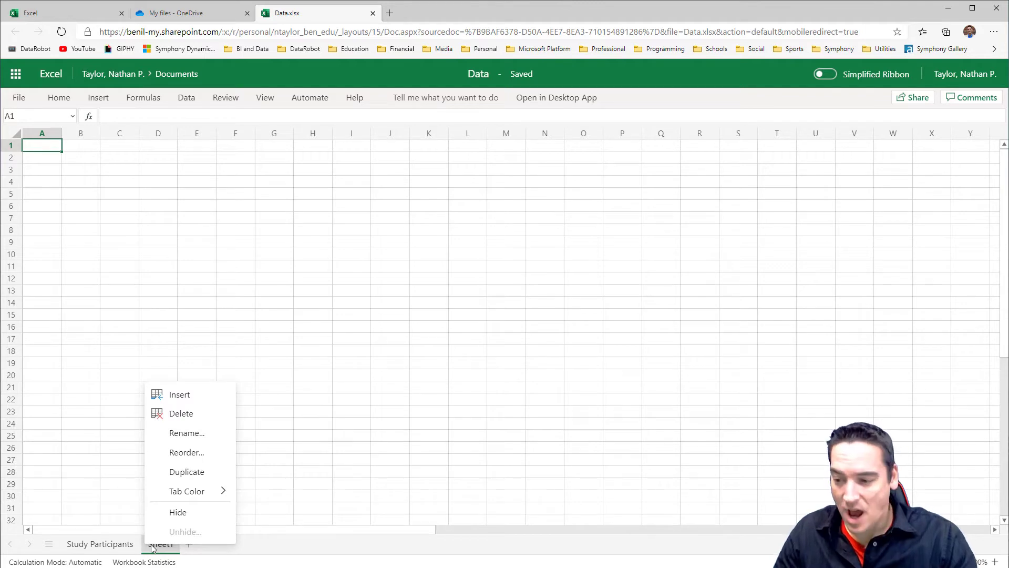
left_click(181, 414)
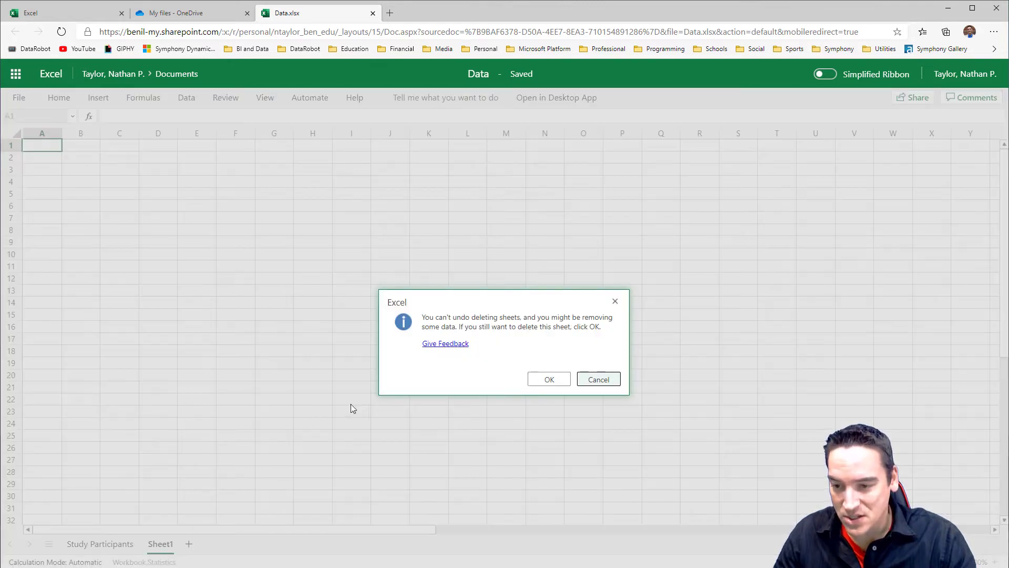
left_click(541, 381)
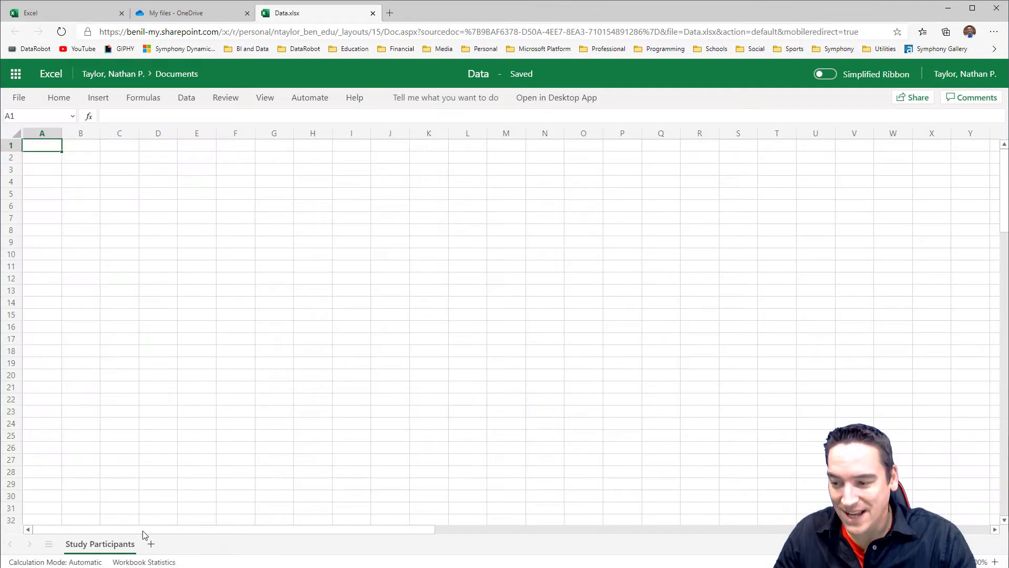
right_click(118, 547)
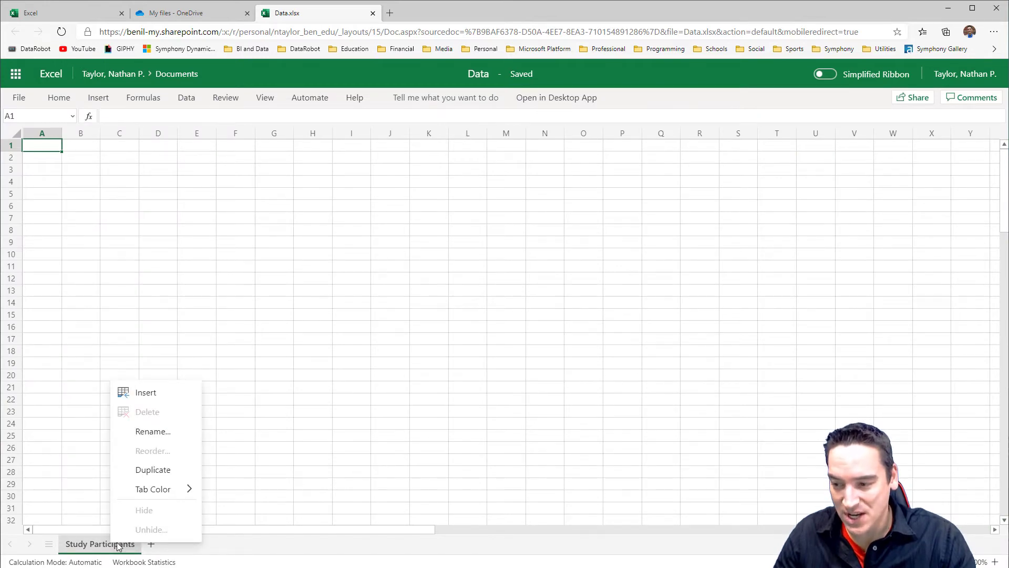
left_click(148, 433)
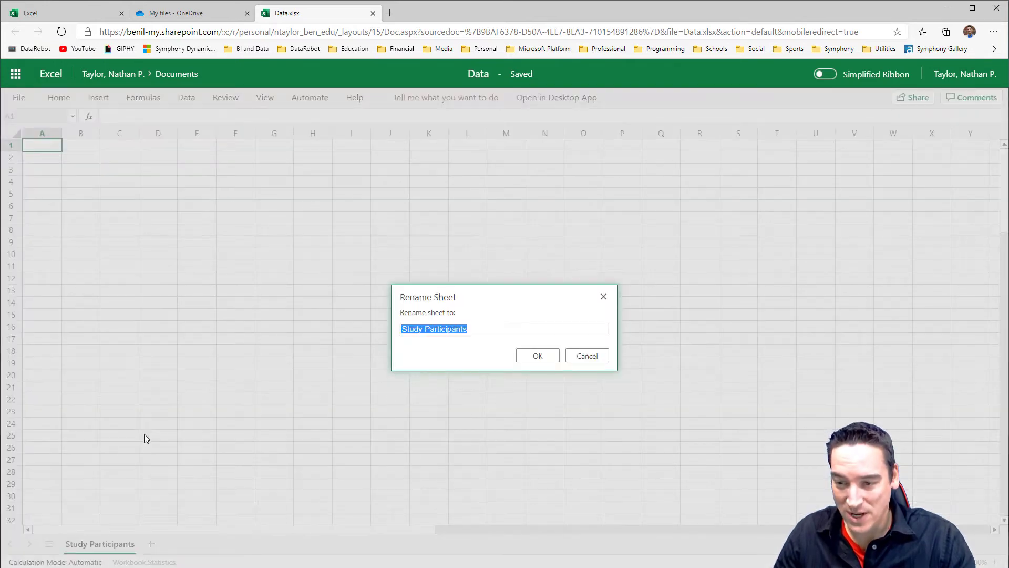
left_click(587, 356)
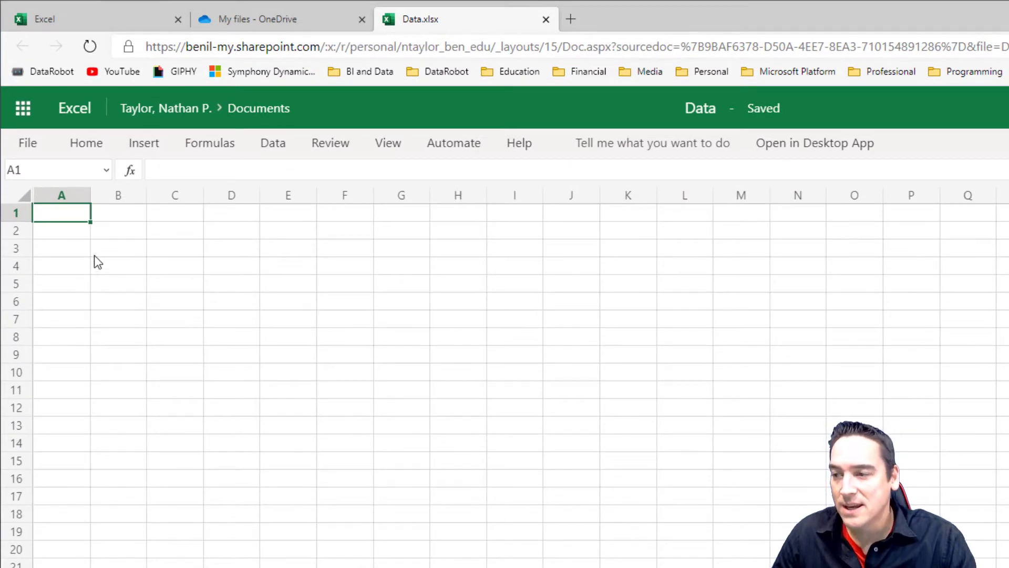
key("Down")
left_click(114, 236)
left_click(94, 212)
left_click(57, 231)
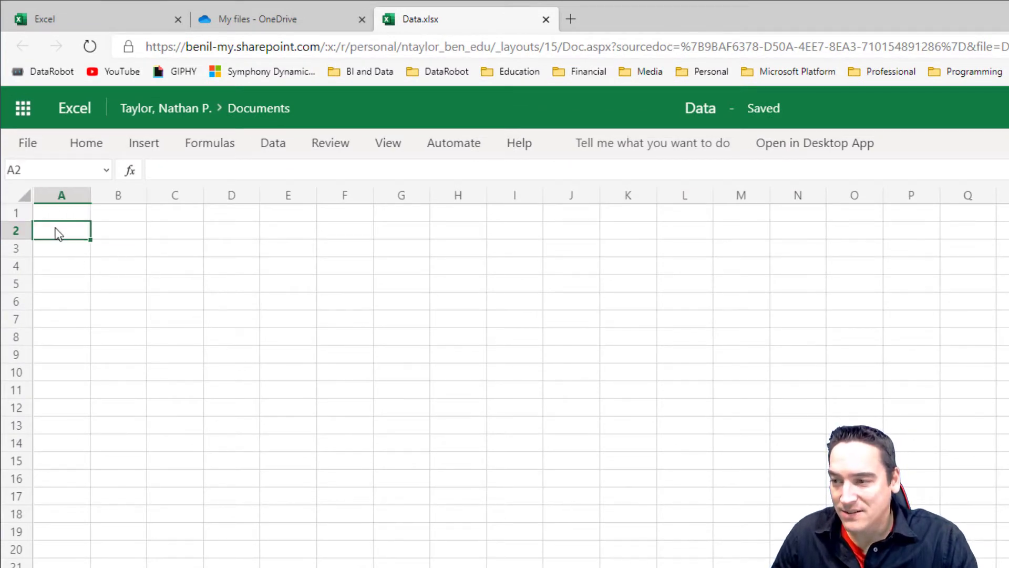
left_click(134, 236)
left_click(130, 215)
left_click(65, 232)
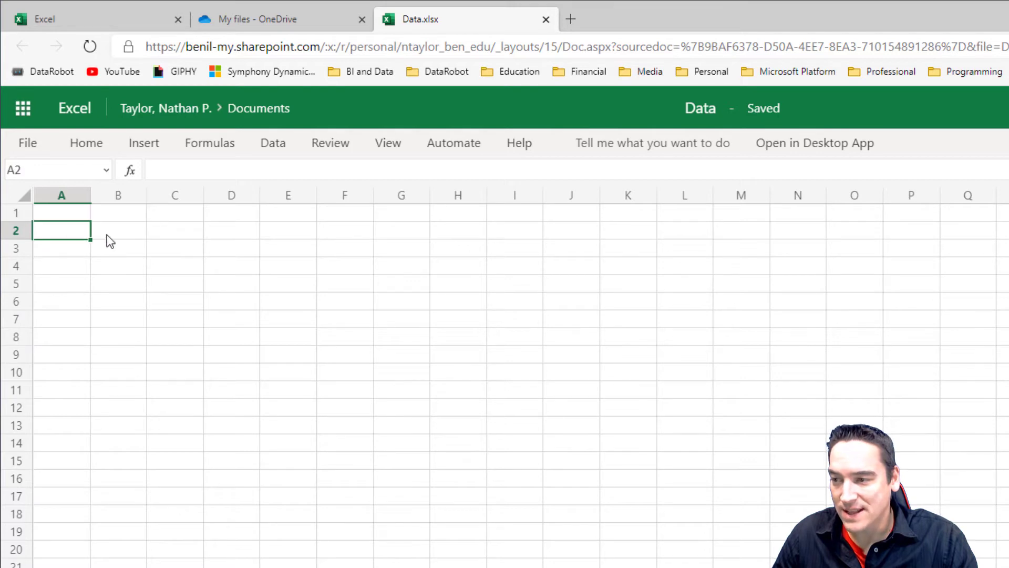
left_click(117, 238)
left_click(118, 216)
left_click(122, 238)
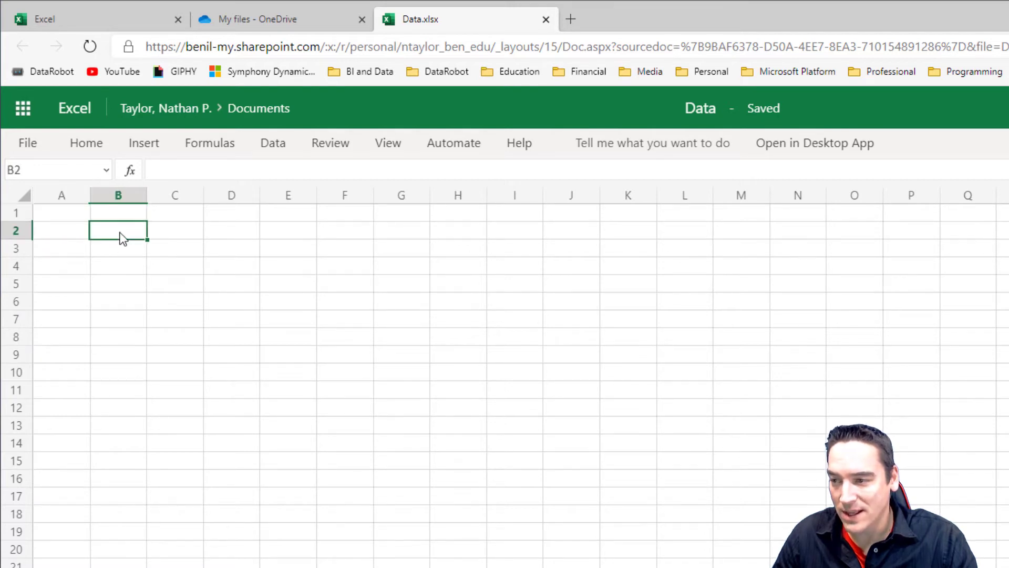
- Select several cells in turn, including A1 and B4, to examine how each cell's reference is shown
left_click(71, 218)
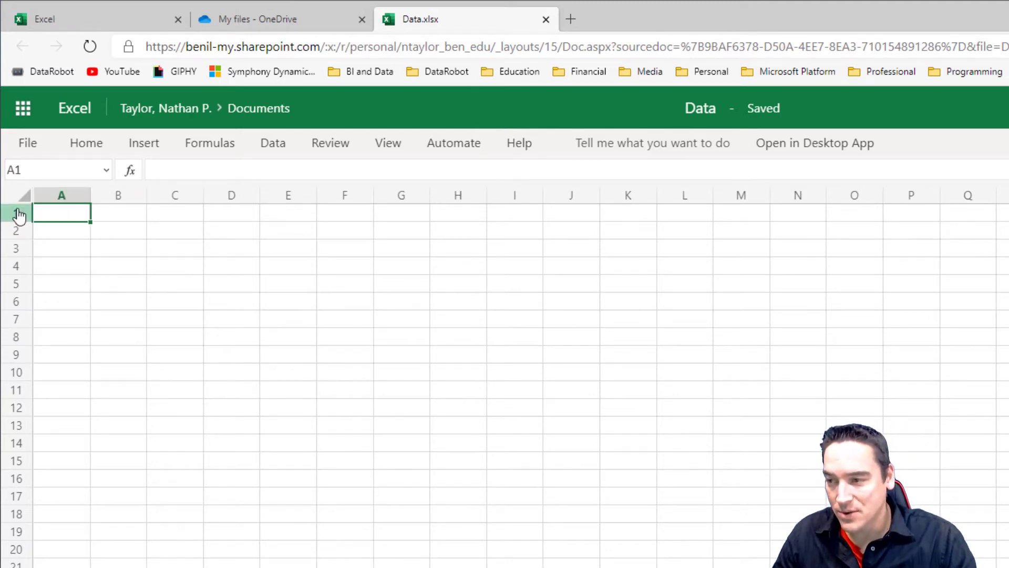
left_click(16, 175)
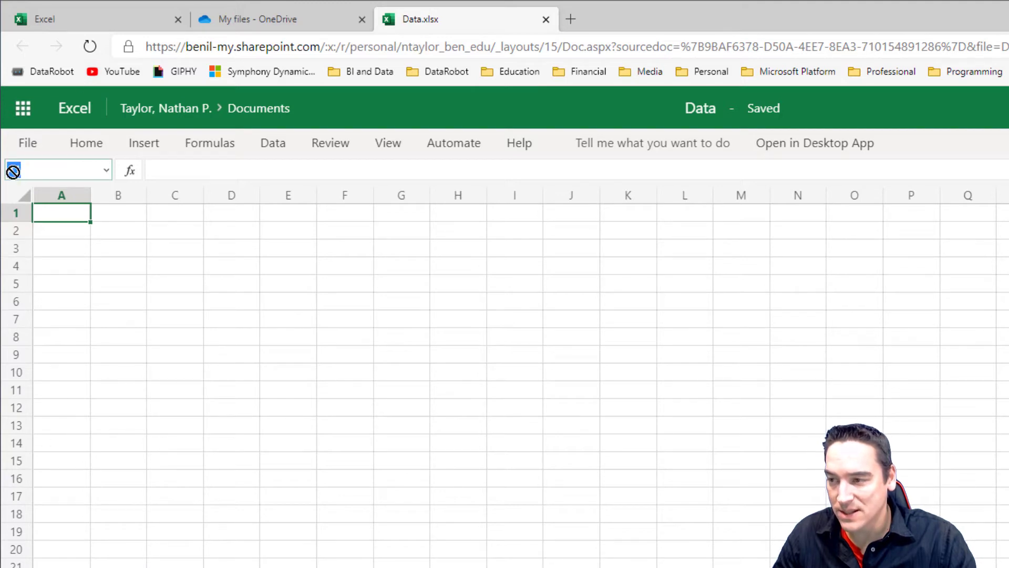
left_click(97, 268)
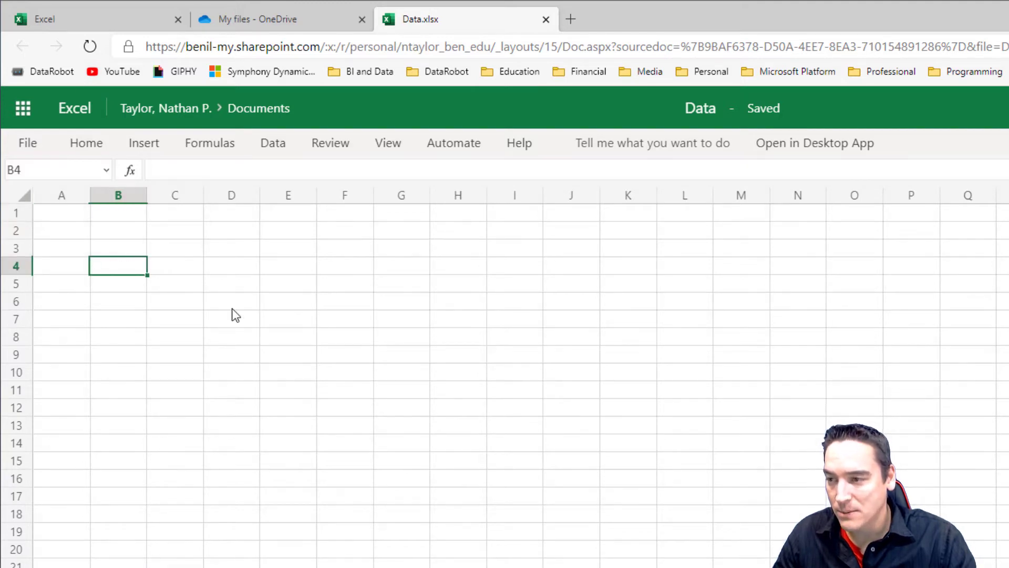
left_click(296, 341)
- Enter the headers Record Number in A1 and Gender in B1, and fit column A's width to its text
left_click(70, 218)
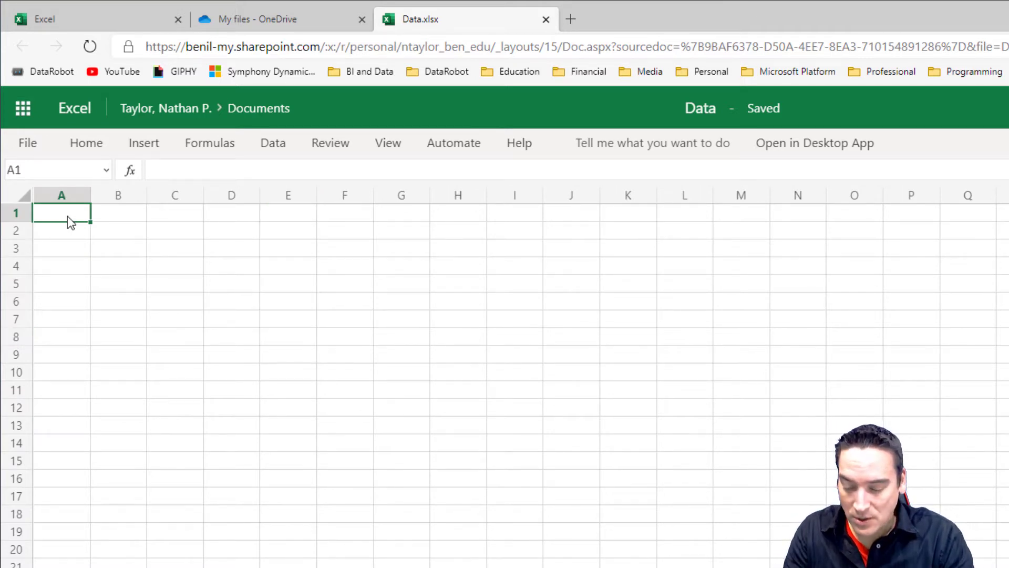
type("Re")
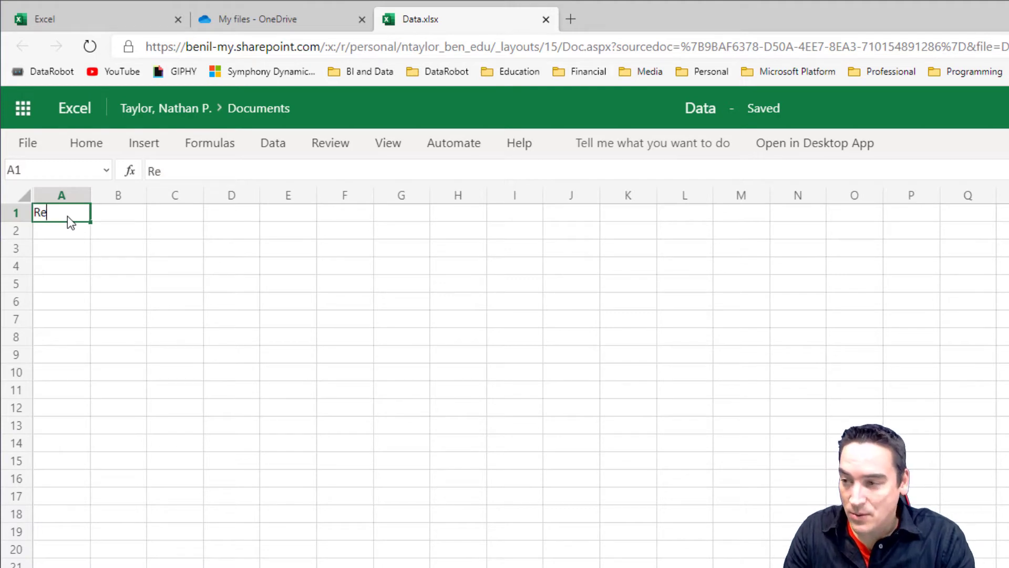
type("cord Number")
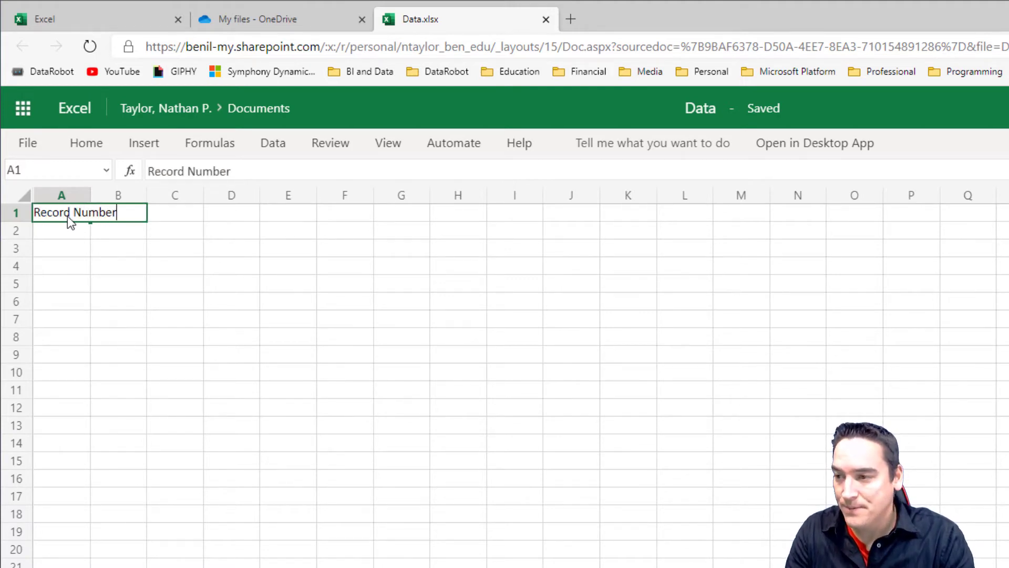
key("Tab")
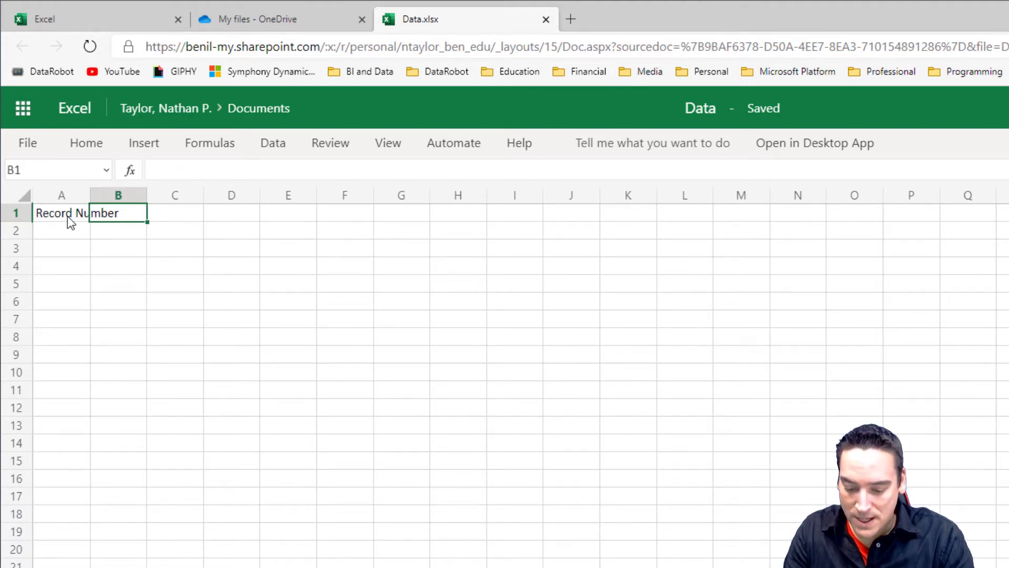
type("Gender")
key("Return")
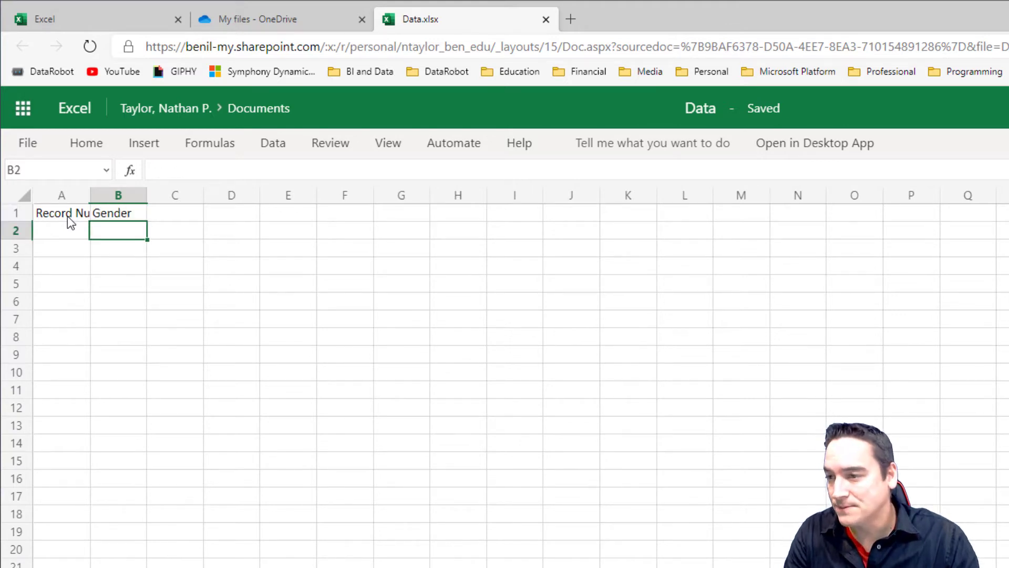
double_click(90, 194)
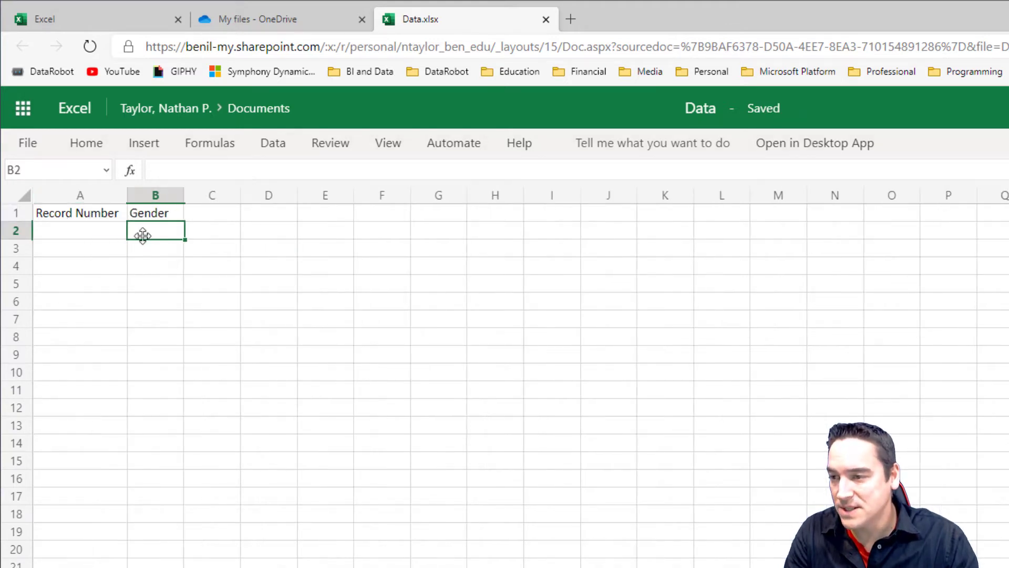
- Enter the record numbers 1, 2 and 3 in cells A2 to A4
left_click(153, 213)
left_click(93, 231)
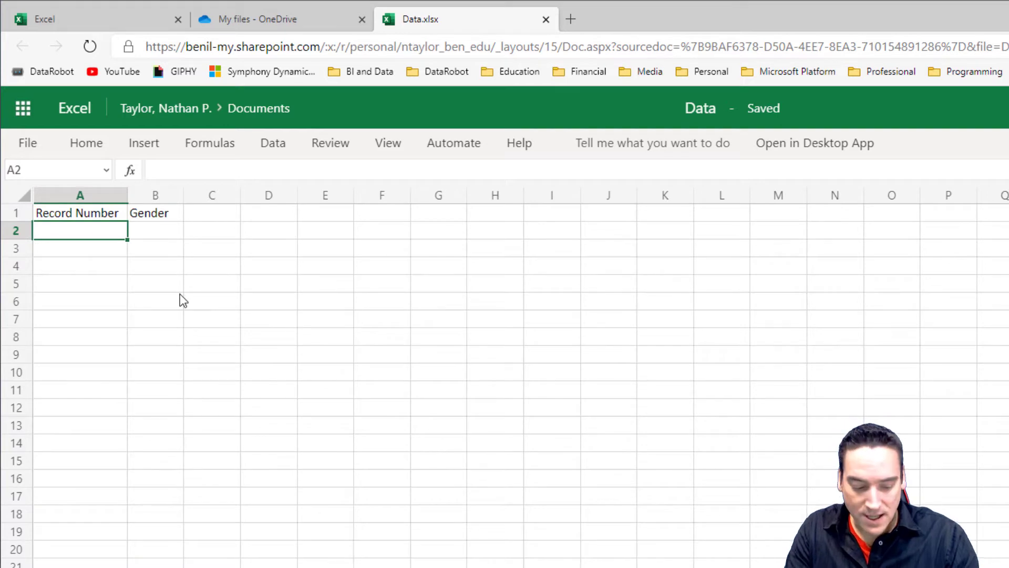
type("1")
key("Return")
type("2")
key("Return")
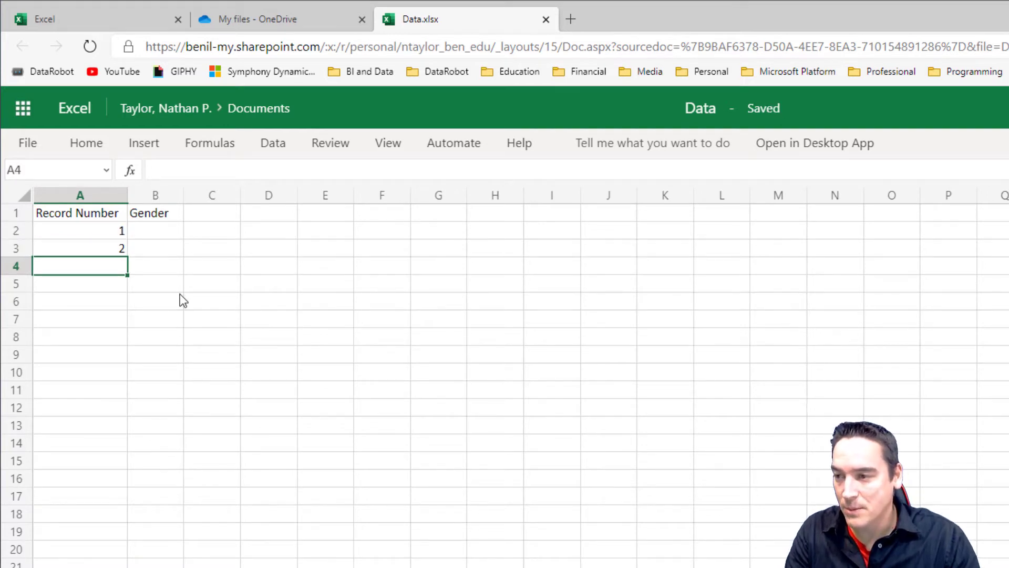
type("3")
key("Return")
- Replace the Gender header in cell B1 with Sex
key("Up")
key("Up")
key("Up")
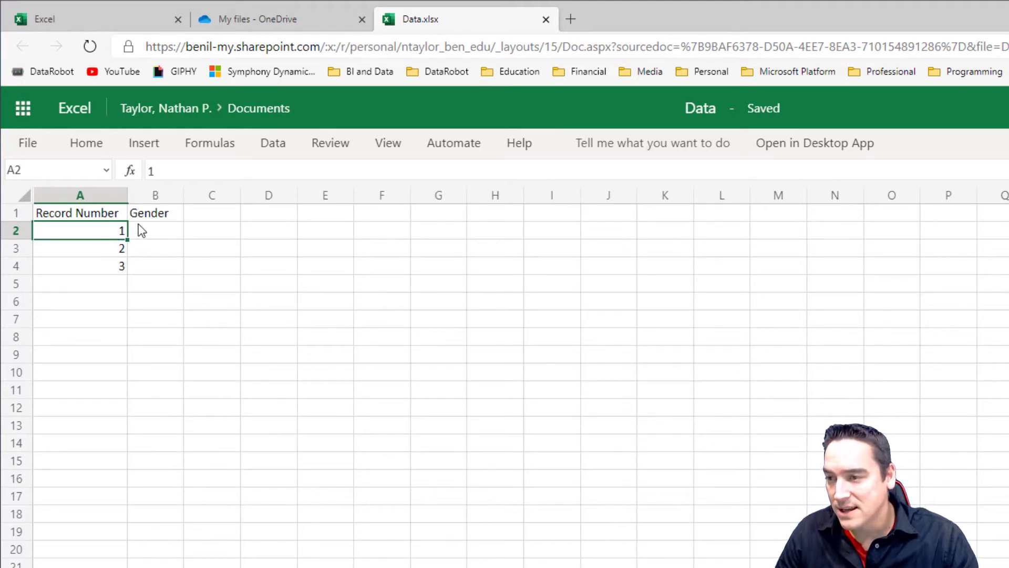
left_click(150, 213)
left_click(226, 167)
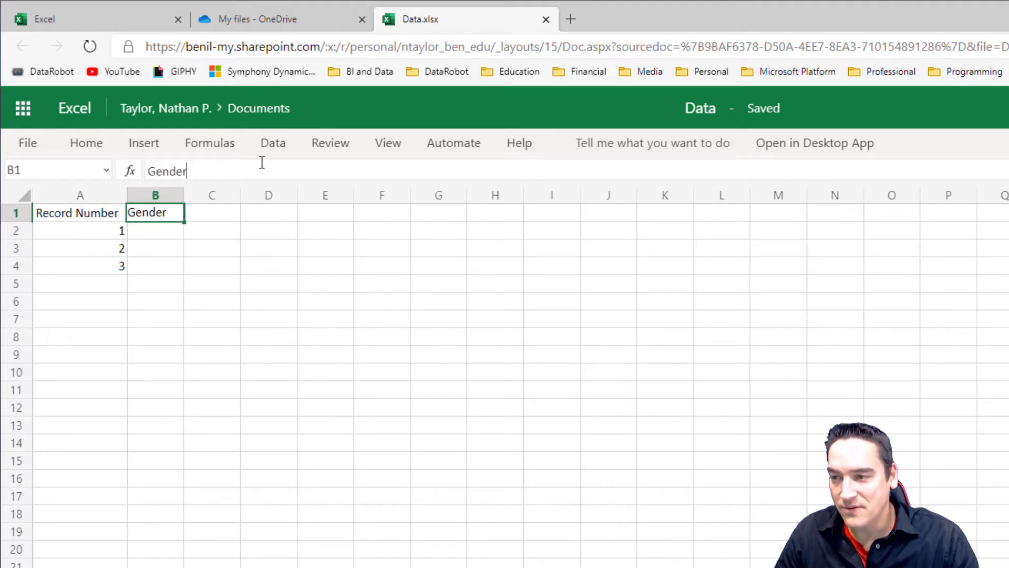
key("BackSpace")
key("BackSpace")
key("BackSpace")
key("BackSpace")
key("BackSpace")
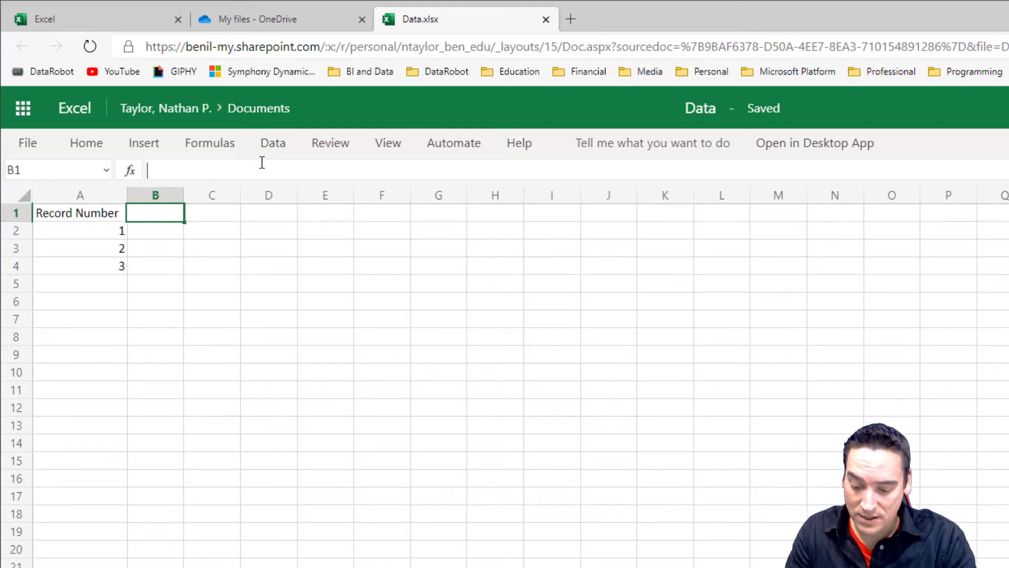
type("Sex")
key("Return")
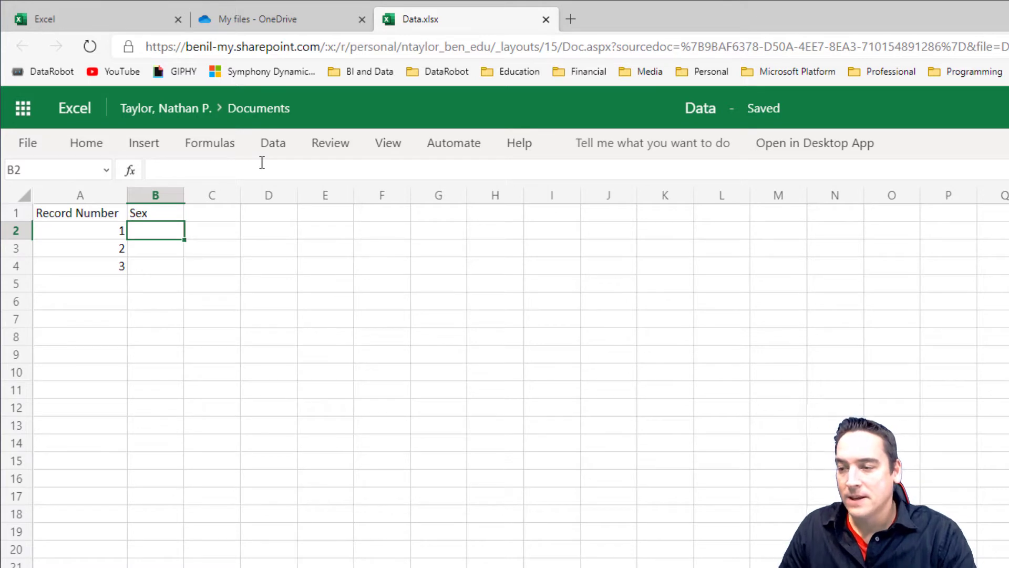
- Clear the first record number from cell A2
key("Left")
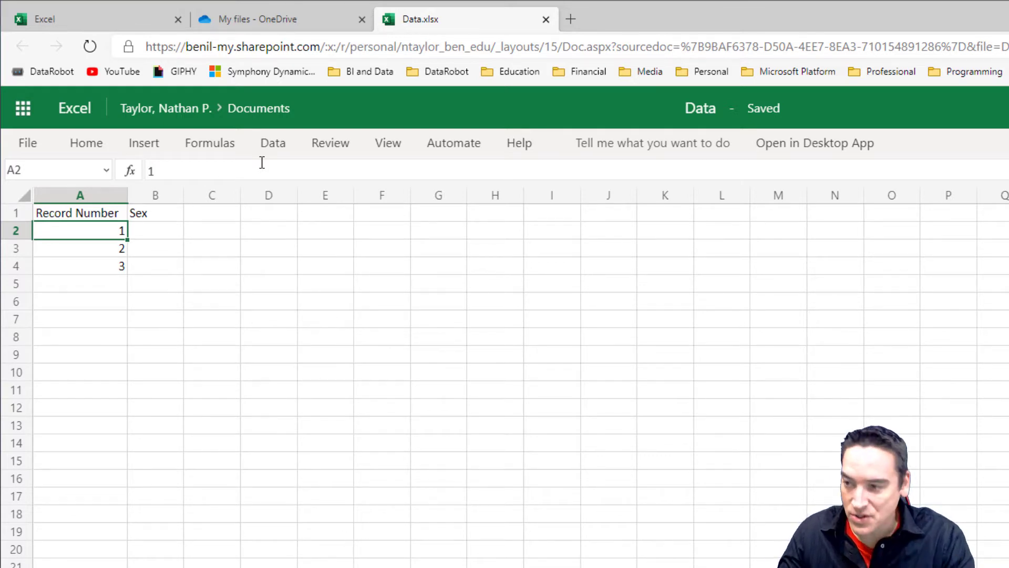
left_click(223, 325)
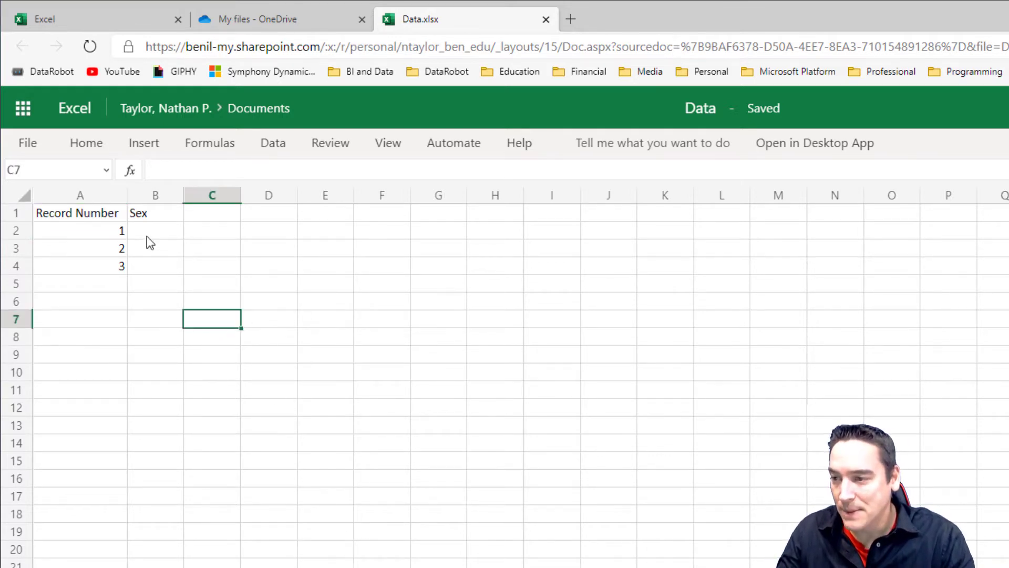
left_click(113, 232)
key("Delete")
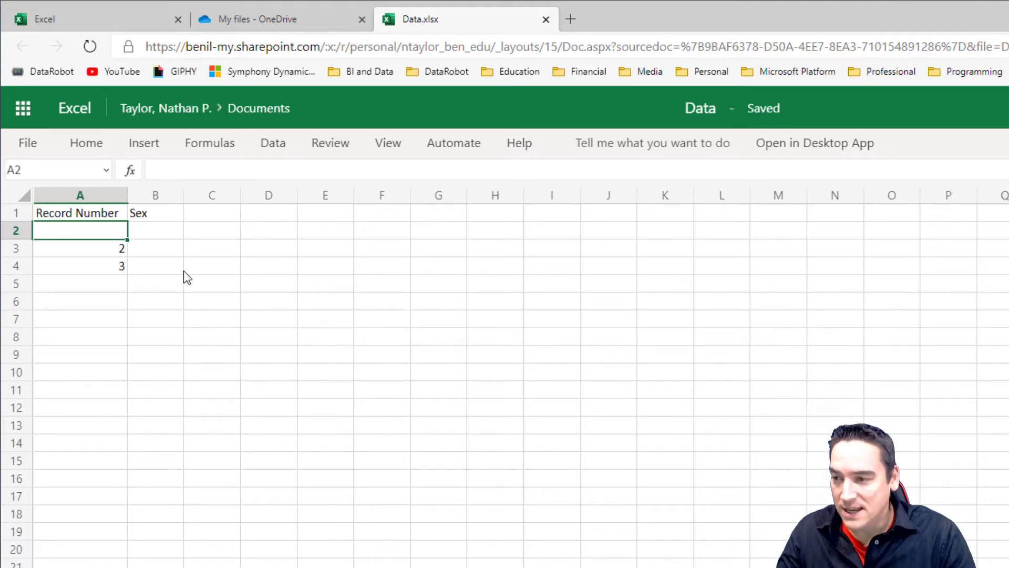
- Enter Hello in cell A2, clear it and enter Hello again, moving on to the cell beside it
key("Up")
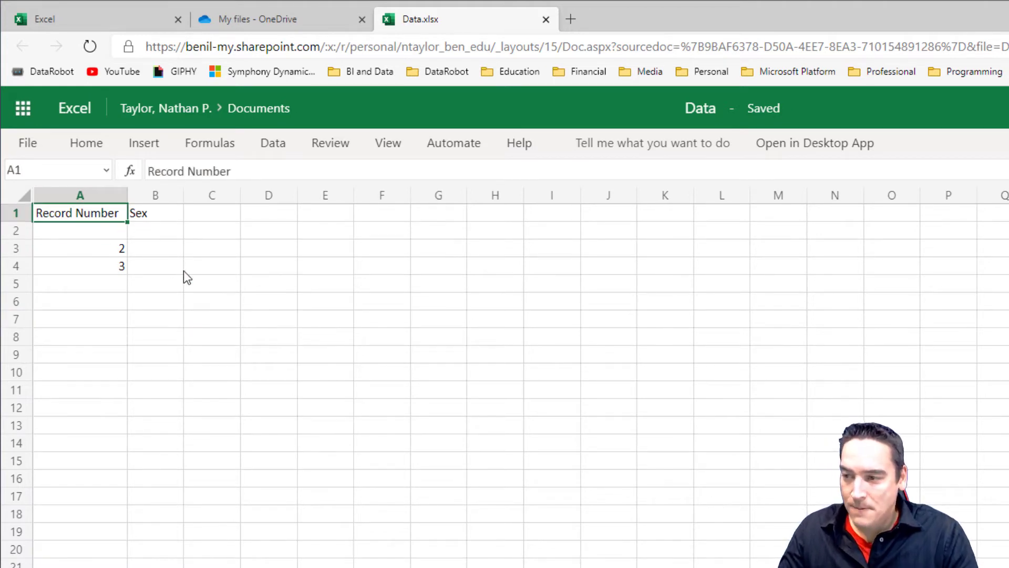
key("Down")
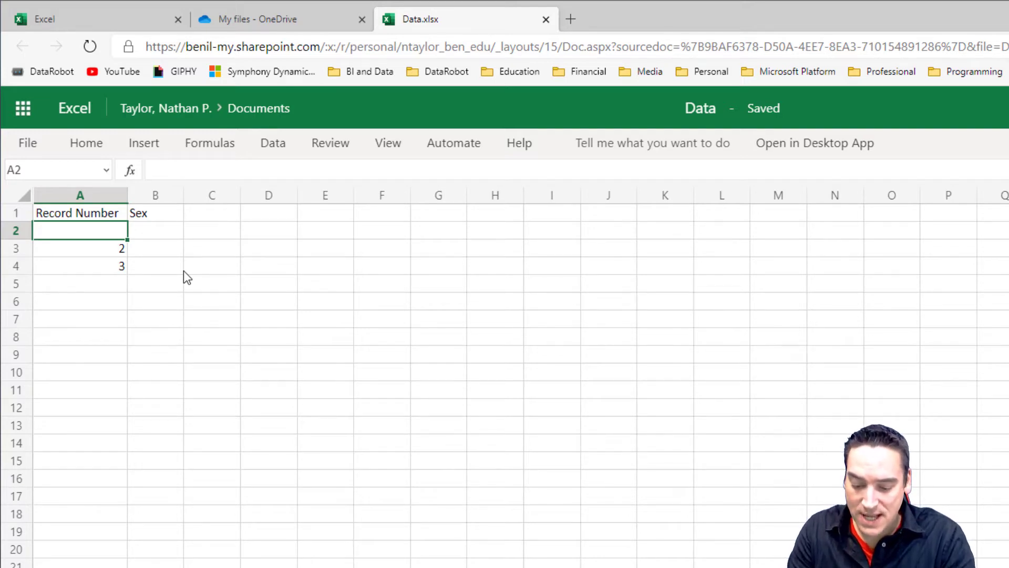
type("Hello")
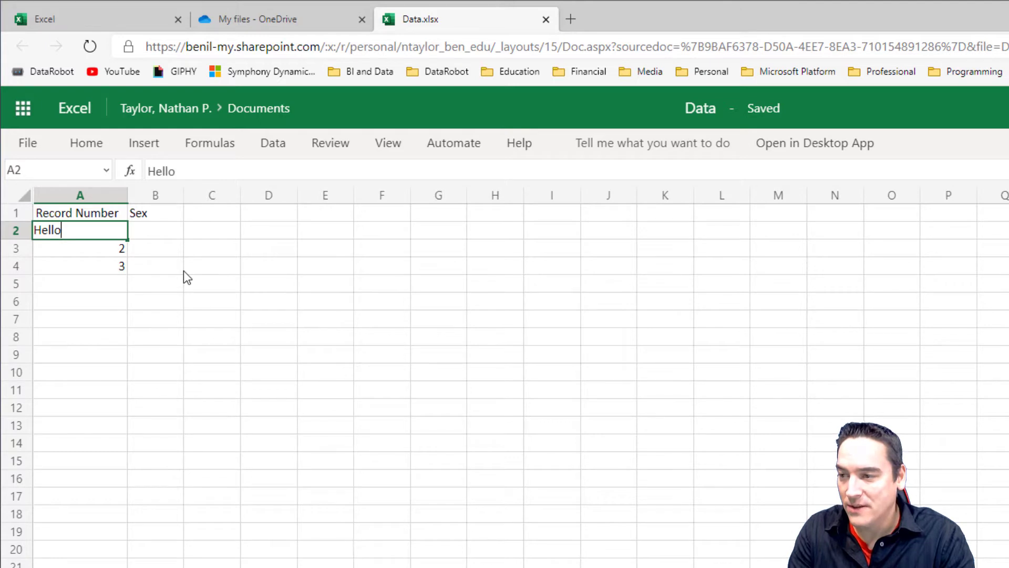
key("Return")
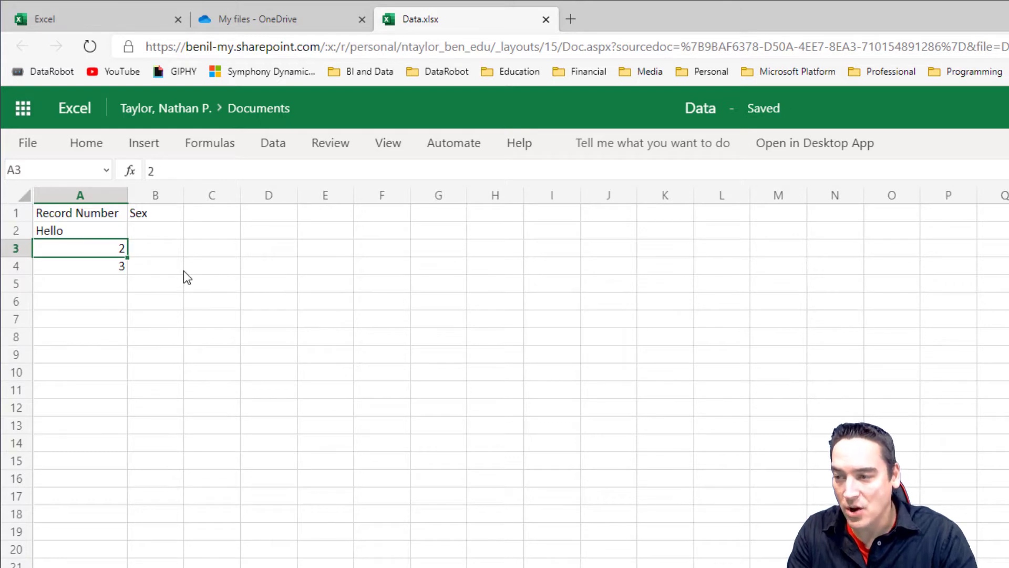
key("Up")
key("Delete")
type("Hello")
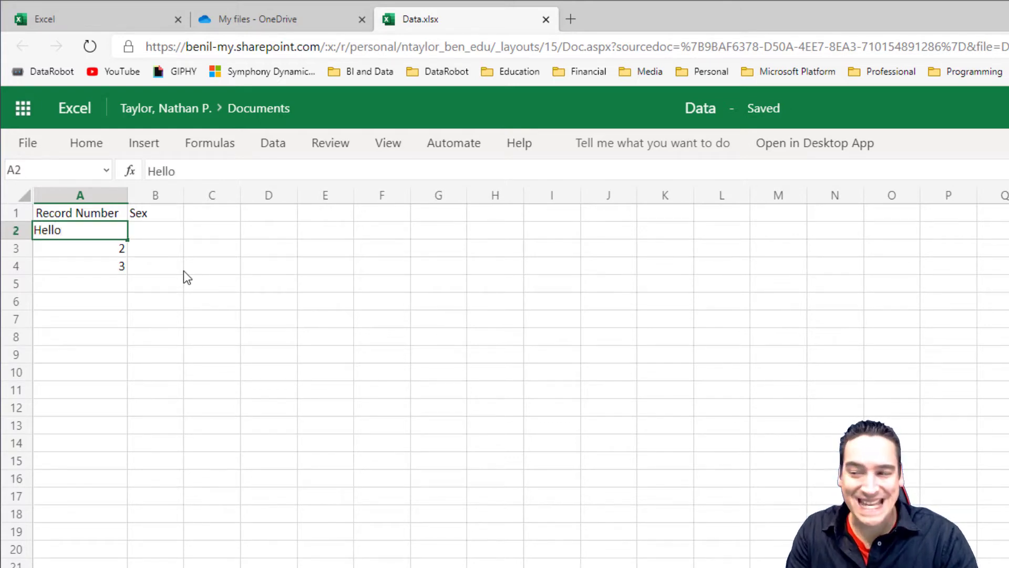
key("Tab")
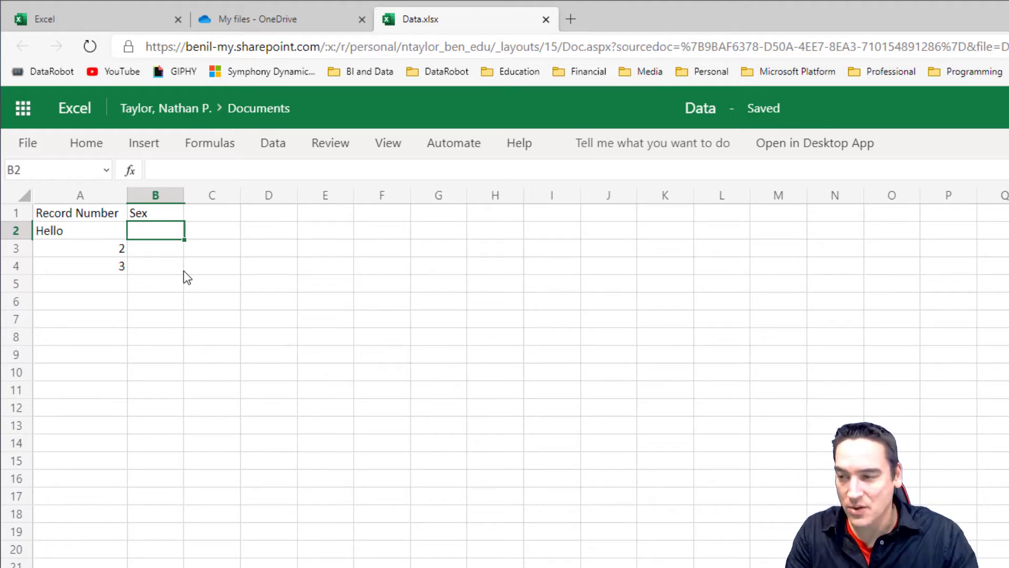
- Return to cell A2 and delete the text Hello
key("Down")
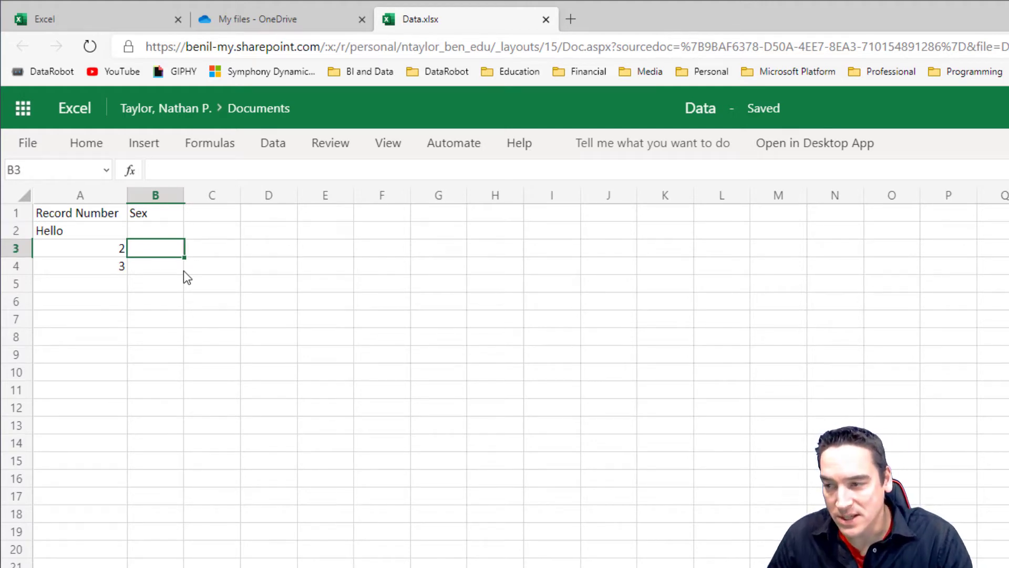
key("Left")
key("Up")
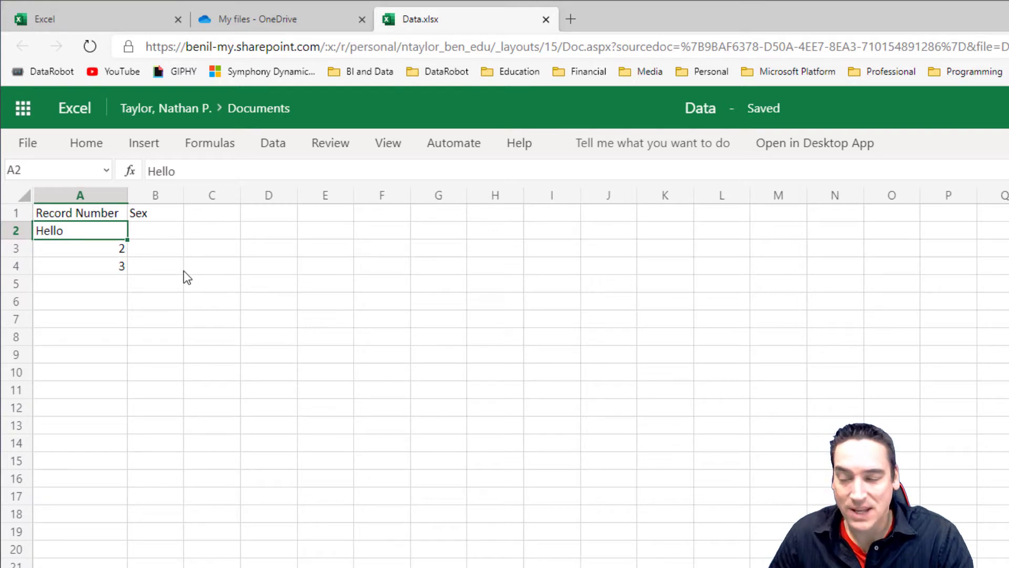
key("Delete")
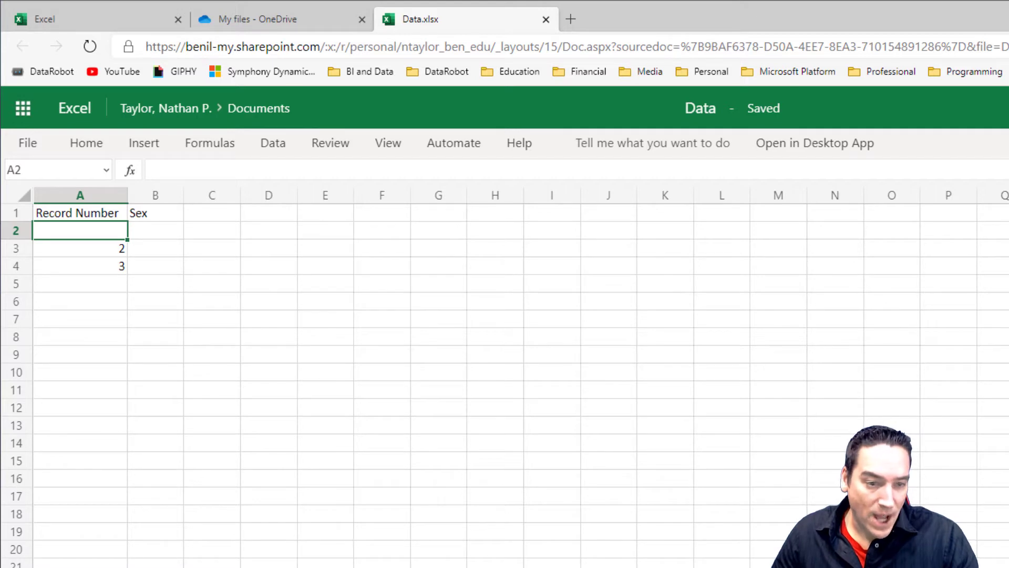
- Enter the record number 1 in the empty cell A2
left_click(254, 281)
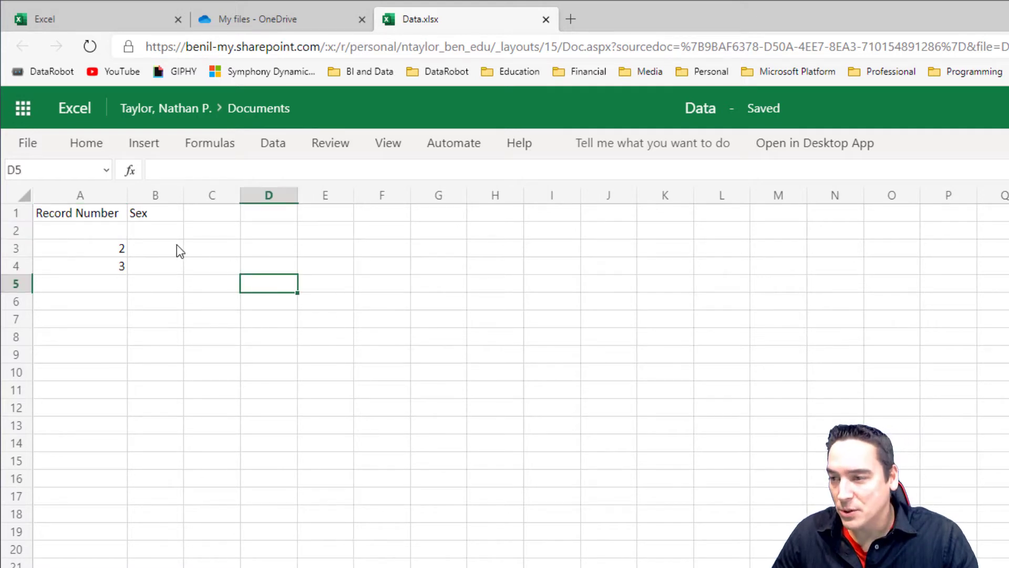
left_click(94, 227)
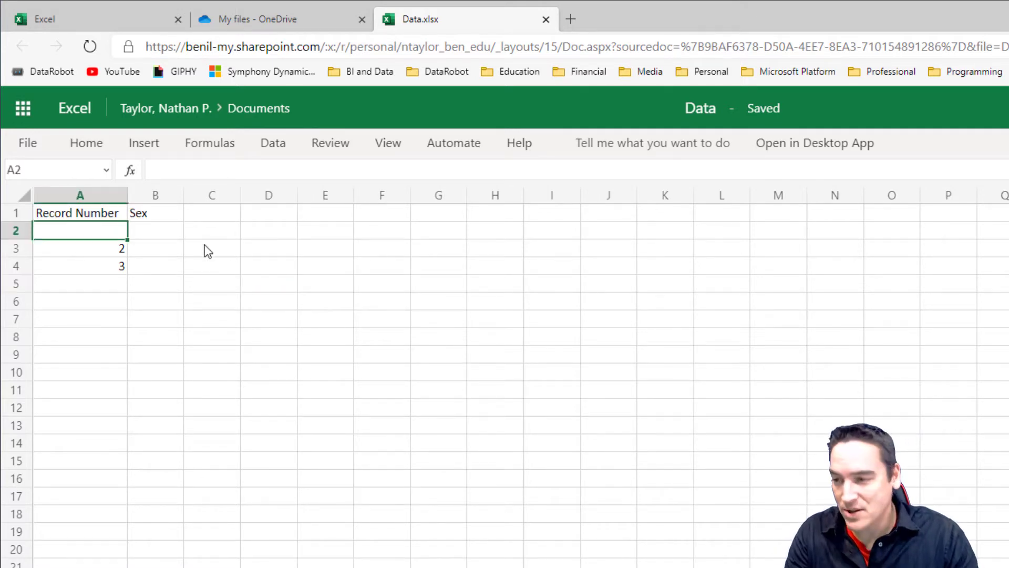
type("1")
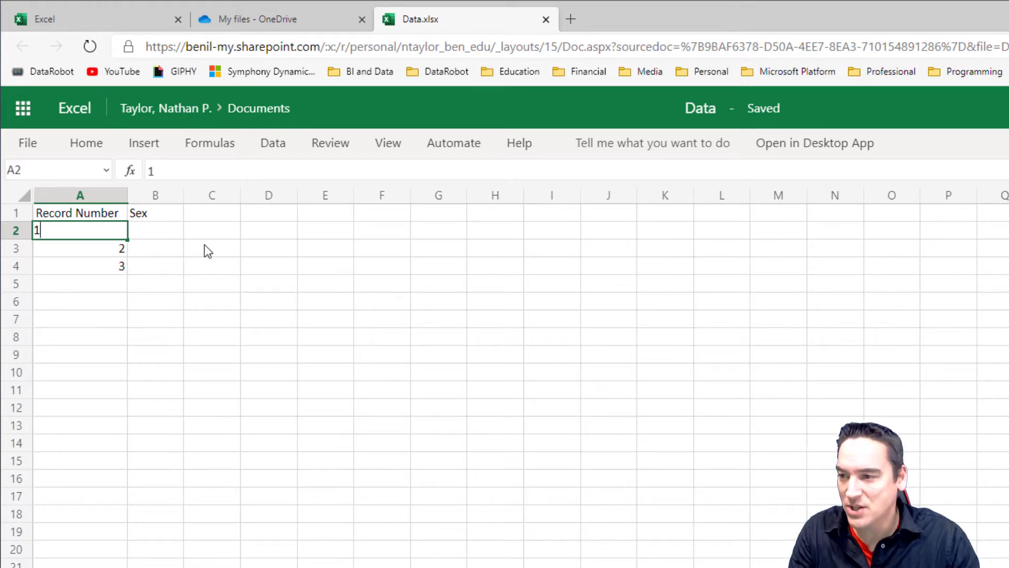
key("Return")
- Replace the header in cell A1 with Participant #
key("Up")
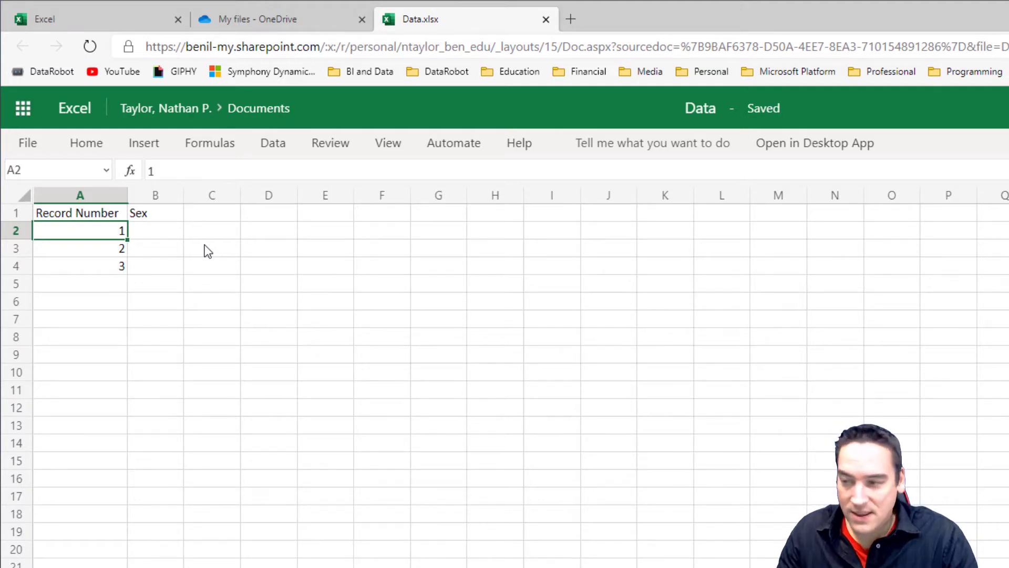
key("Up")
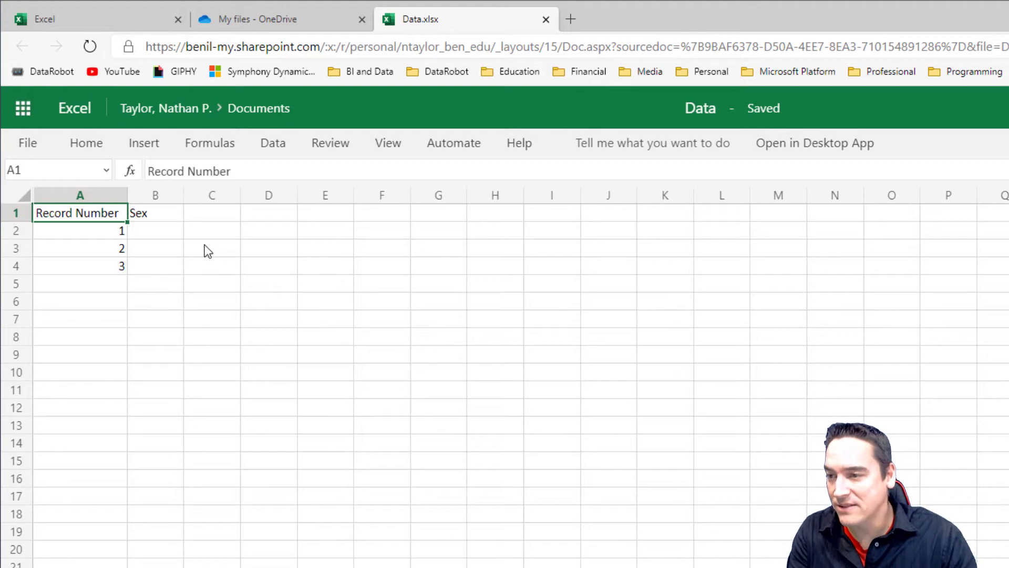
left_click_drag(234, 170, 146, 171)
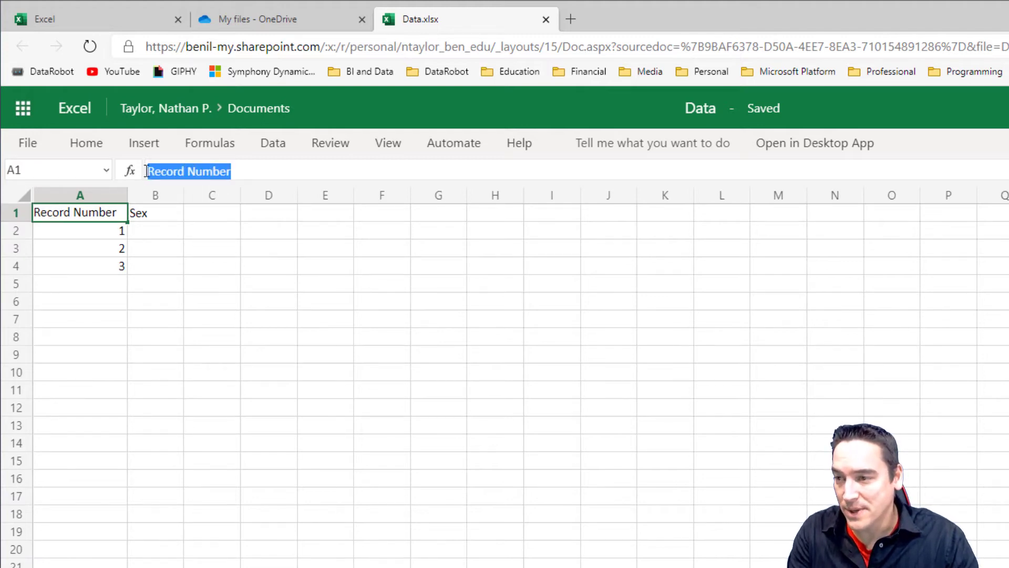
type("Partic")
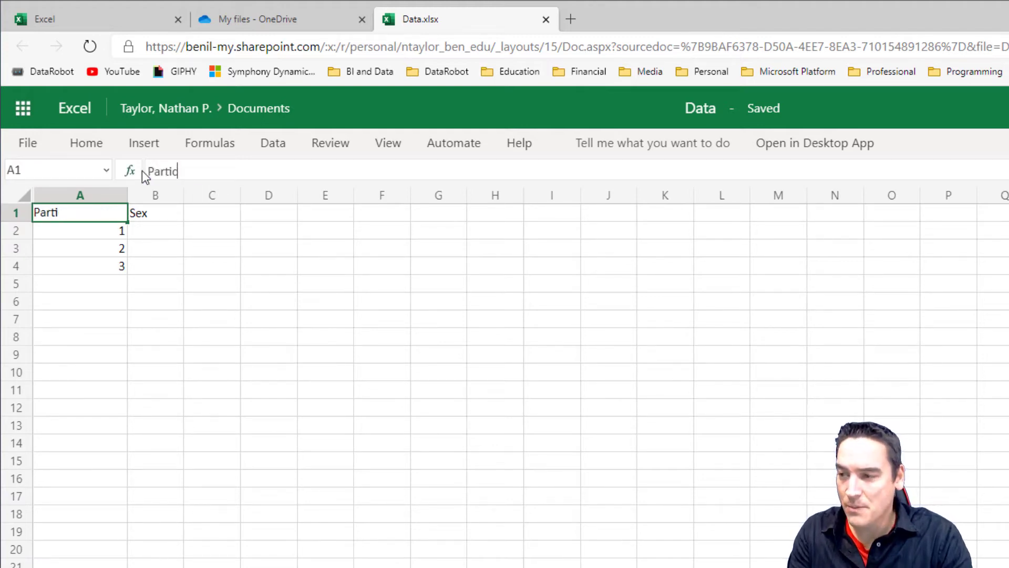
type("ipan")
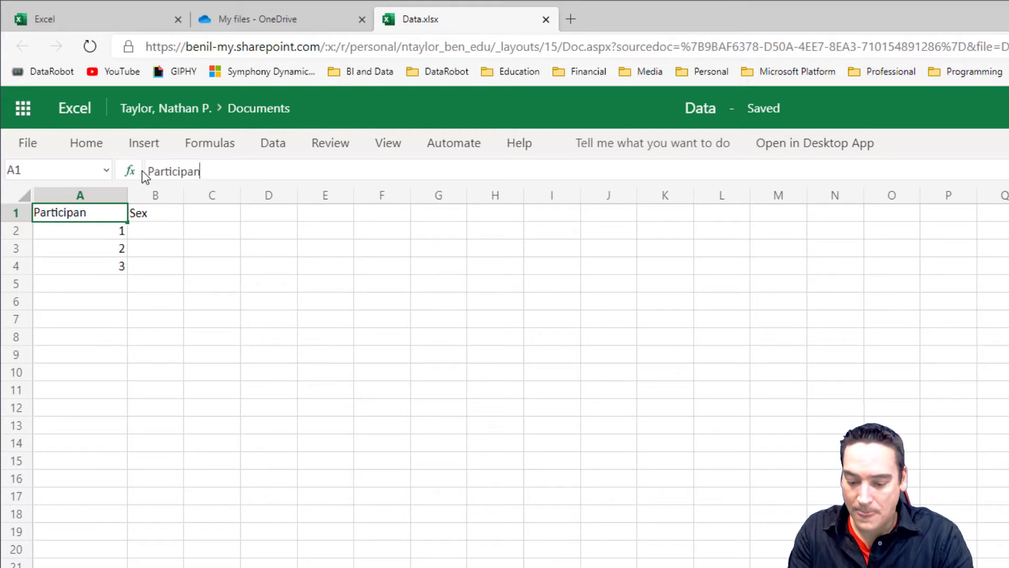
type("t #")
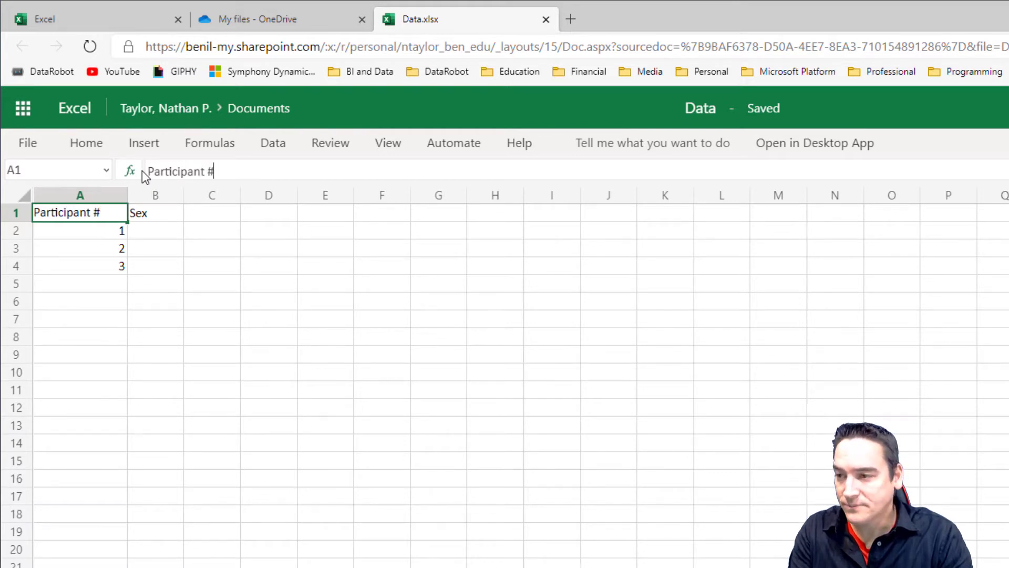
key("Tab")
- Enter the headers Age in cell B1 and Sex in cell C1
type("Age")
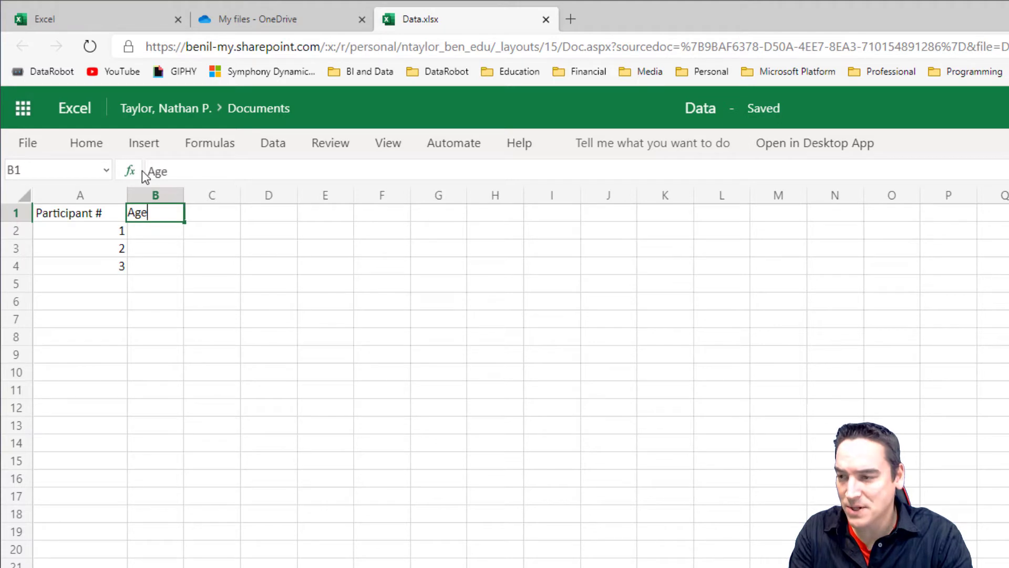
key("Tab")
type("Sex")
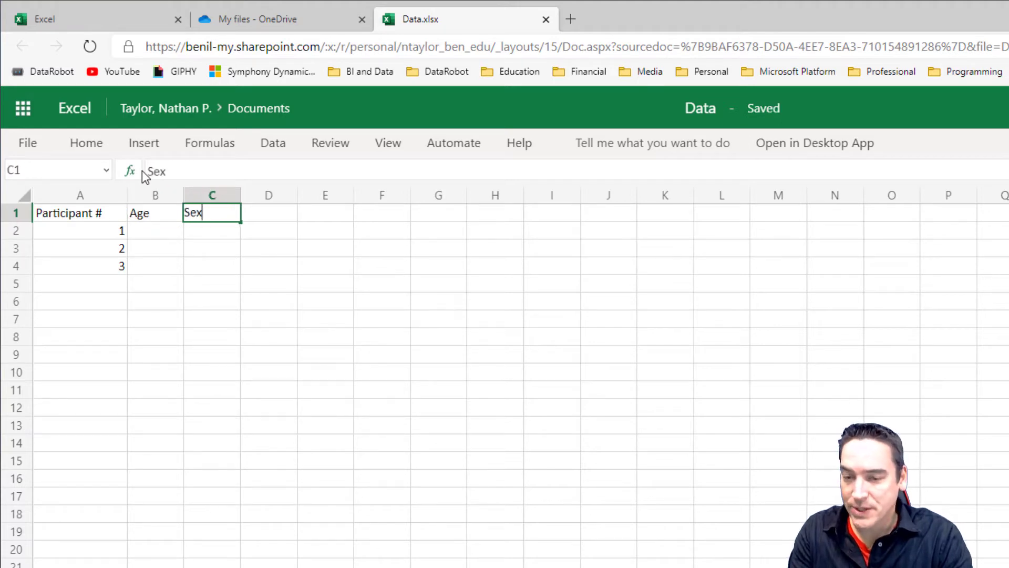
key("Tab")
- Enter the headers Weight in cell D1 and Height in cell E1
type("We")
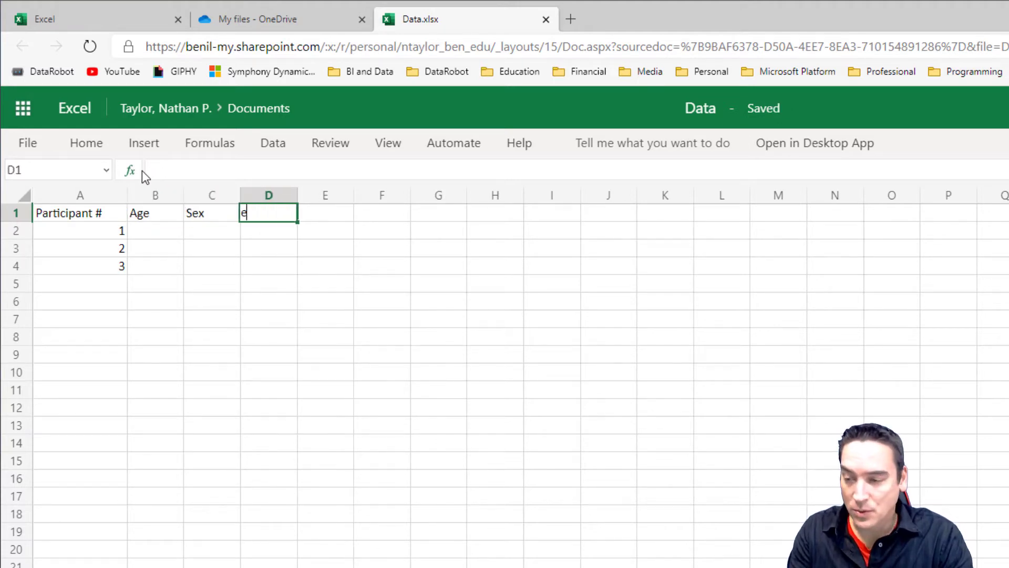
key("BackSpace")
key("BackSpace")
type("Weight")
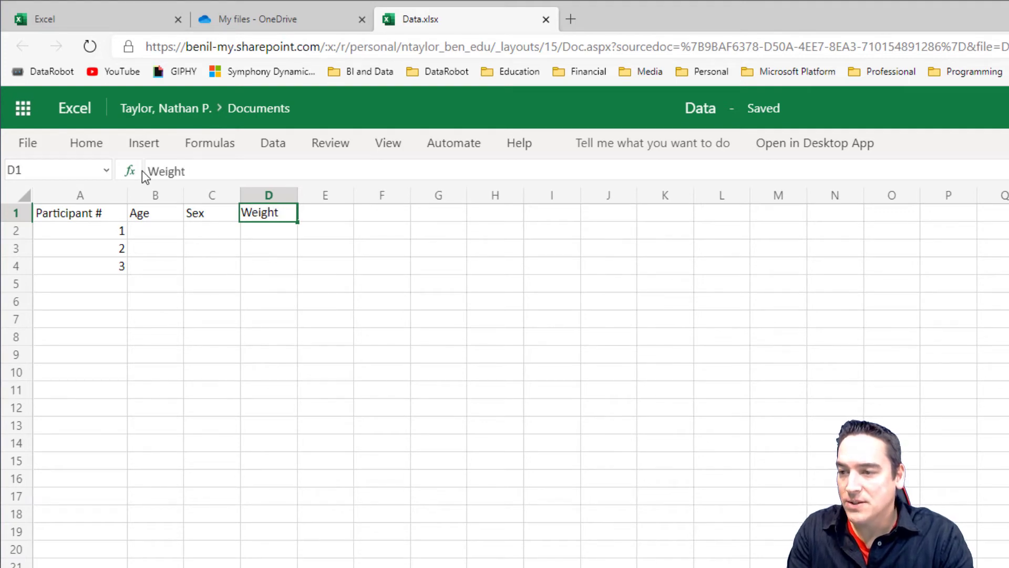
key("Tab")
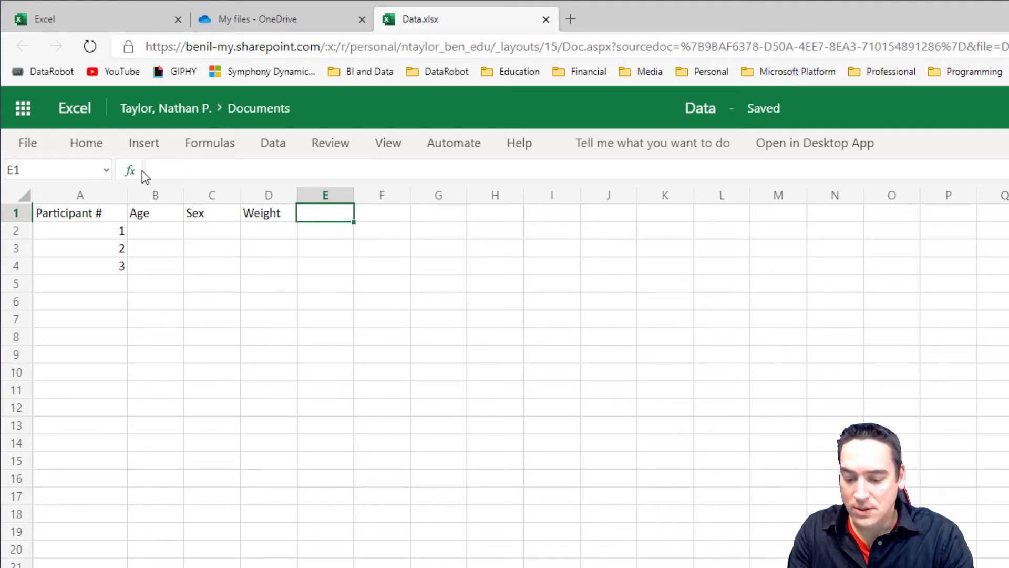
type("Height")
key("Tab")
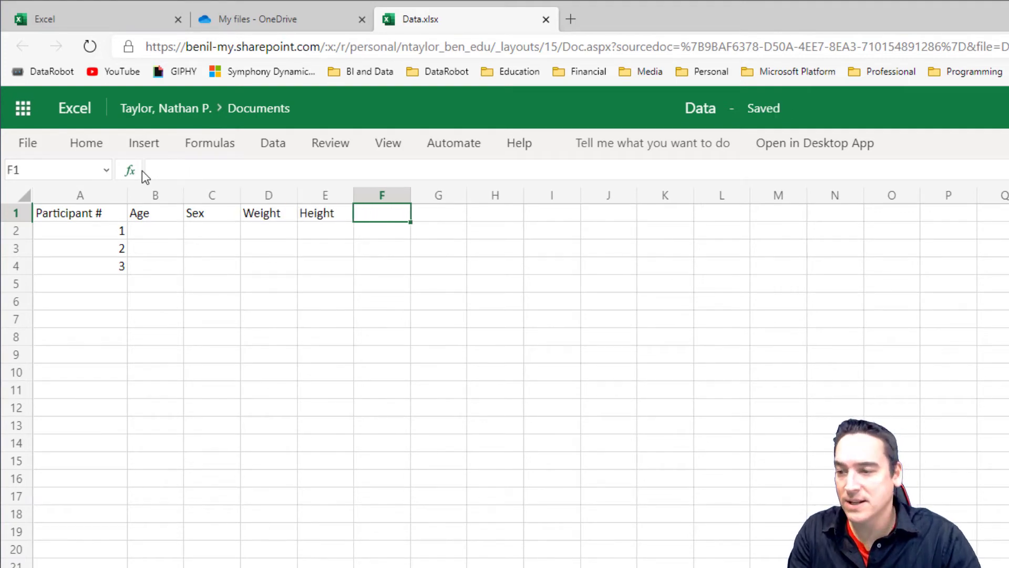
key("Return")
key("Left")
key("Left")
key("Left")
key("Left")
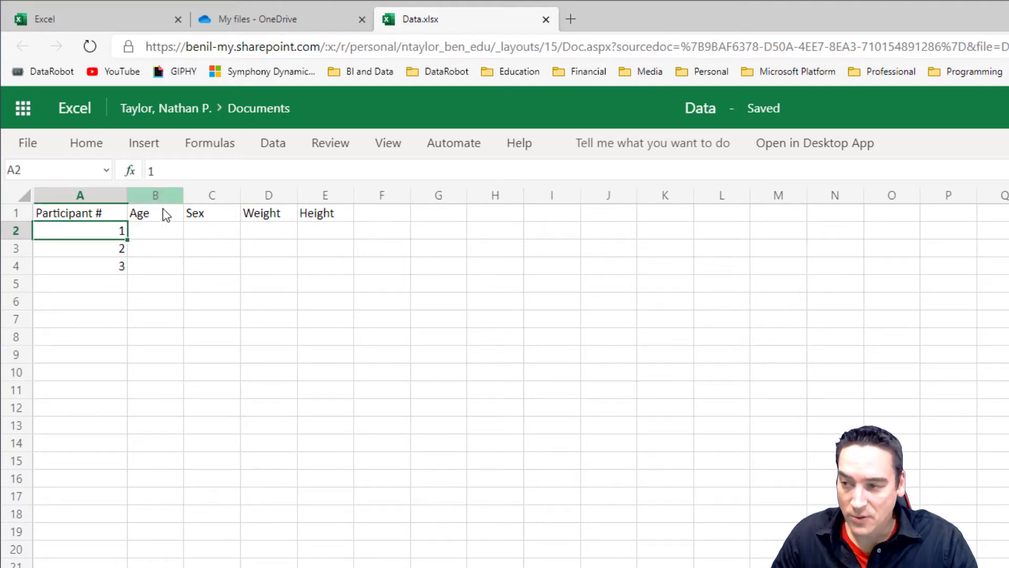
left_click(161, 250)
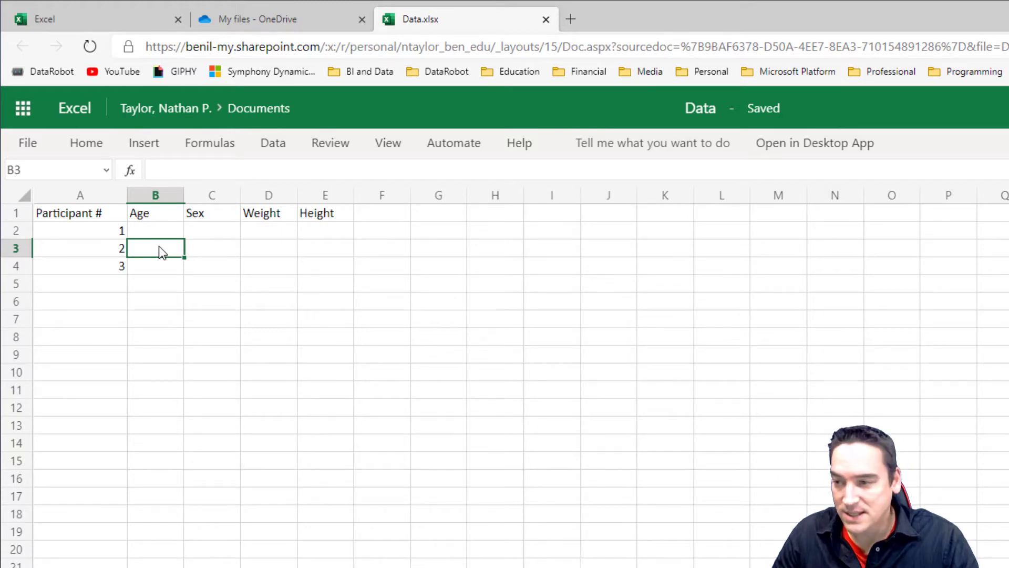
left_click(109, 236)
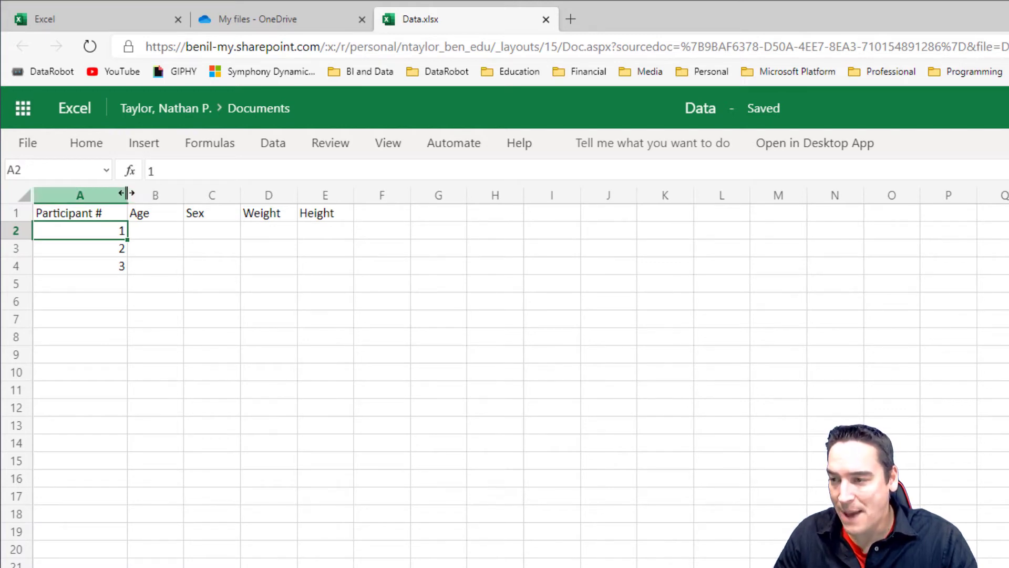
- Narrow column A to roughly the width of its Participant # header and auto-fit column B to its contents
mouse_move(126, 193)
left_mouse_down()
mouse_move(100, 195)
mouse_move(155, 197)
mouse_move(108, 195)
left_mouse_up()
left_click(164, 193)
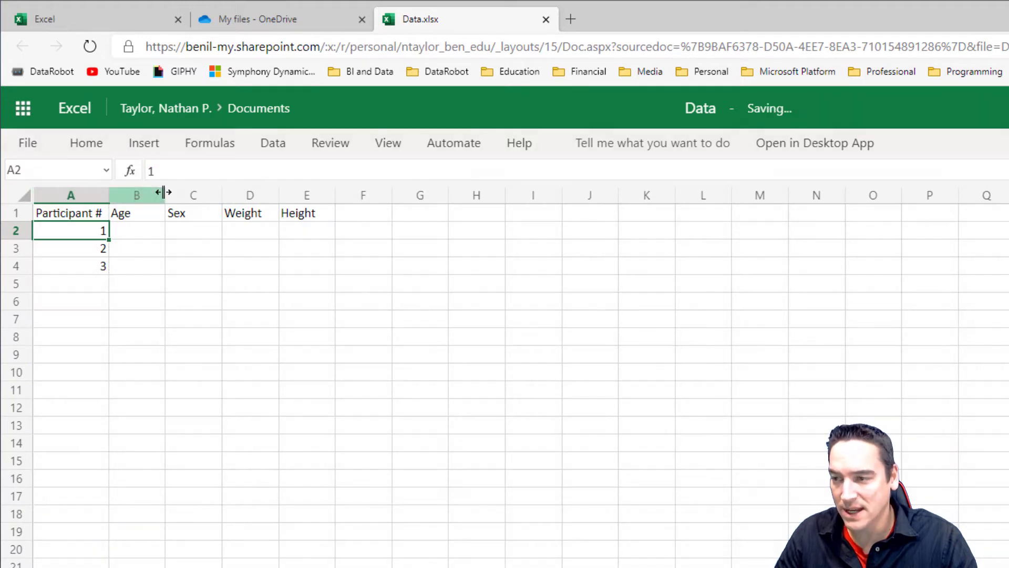
double_click(164, 192)
left_click(179, 270)
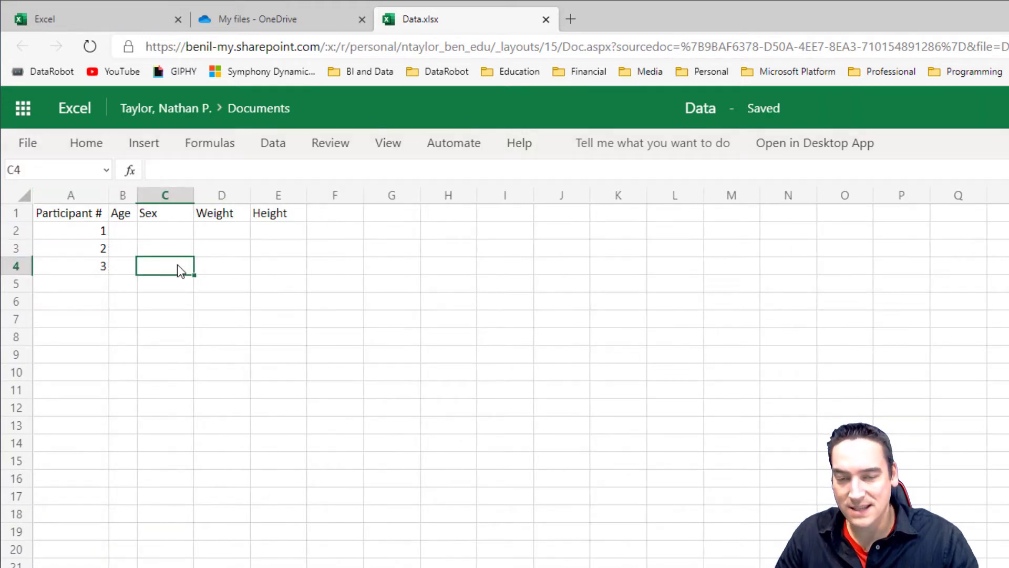
- Widen the Age column to about 7 units
left_click(167, 240)
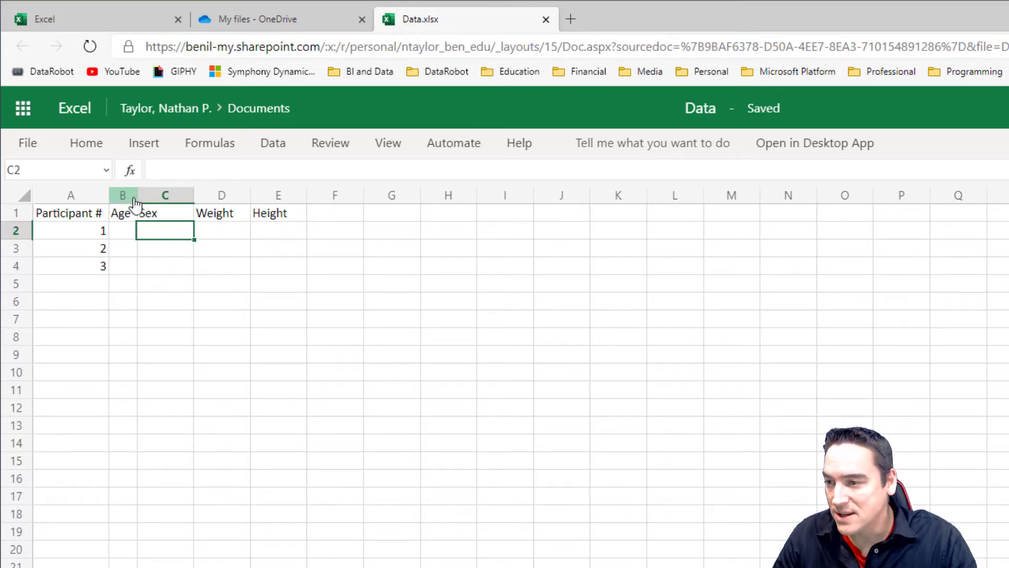
left_click_drag(138, 196, 156, 195)
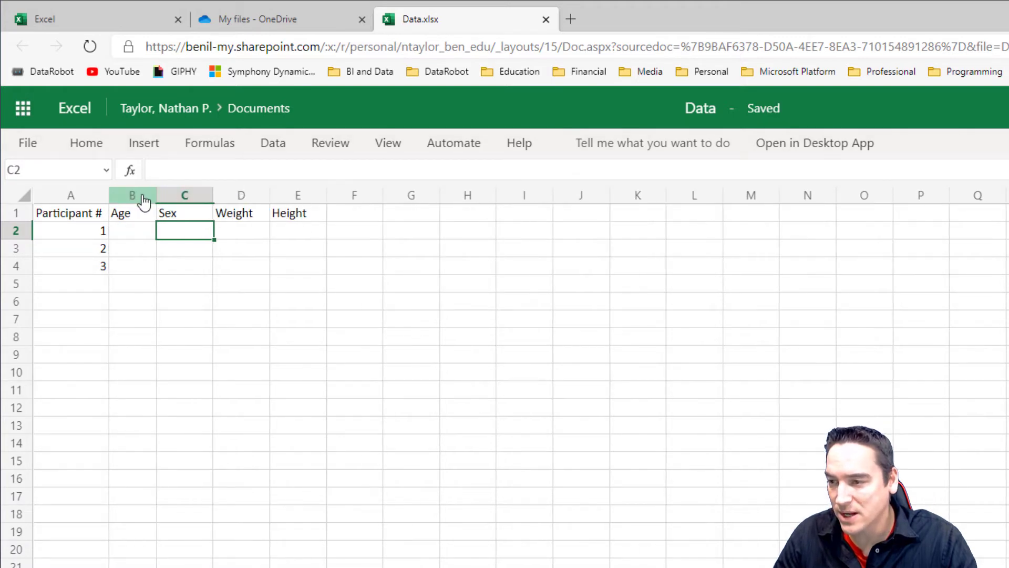
- Check the exact width of the Age column in the Column Width settings and leave them without changes
right_click(144, 200)
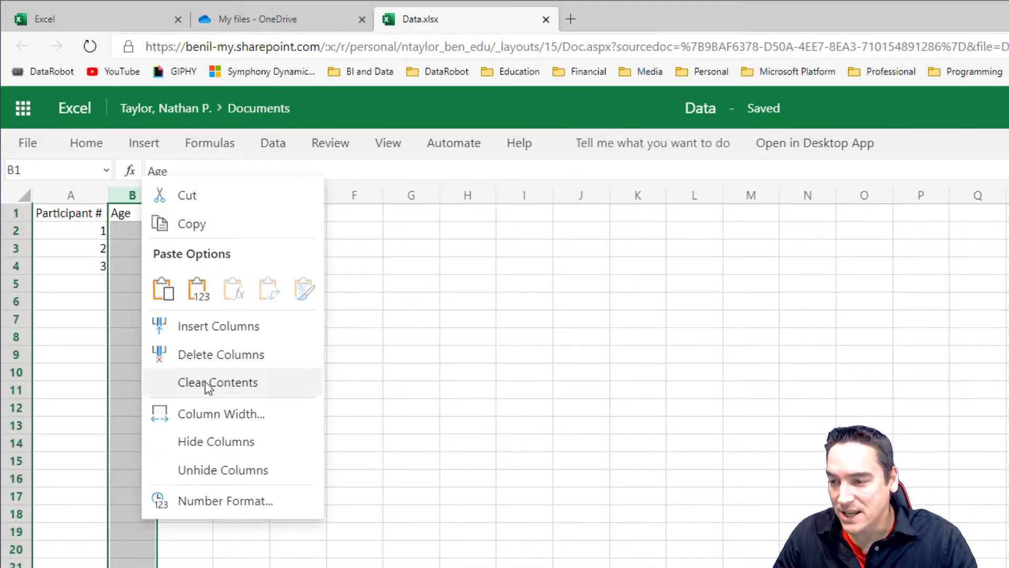
left_click(214, 414)
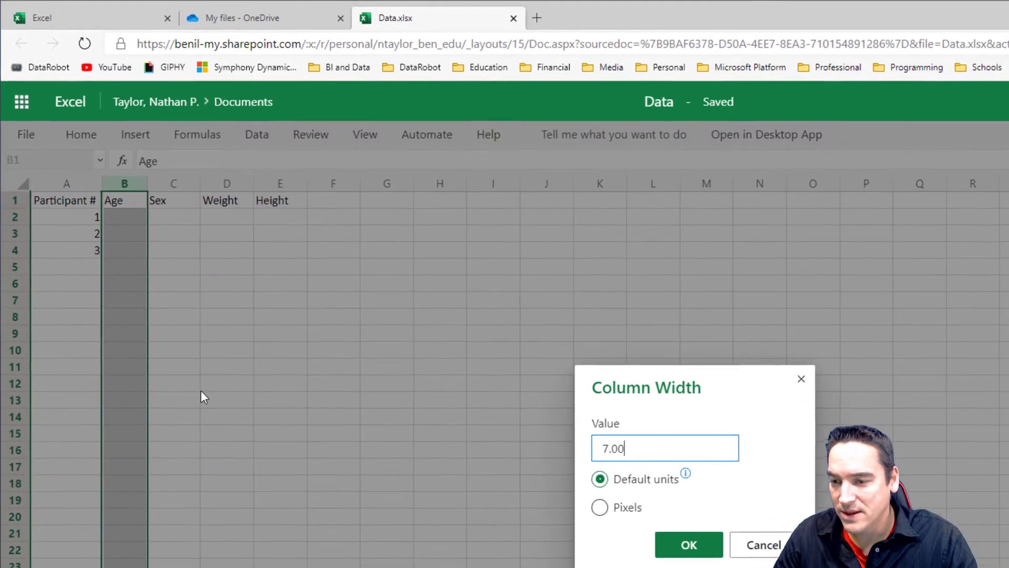
left_click(764, 546)
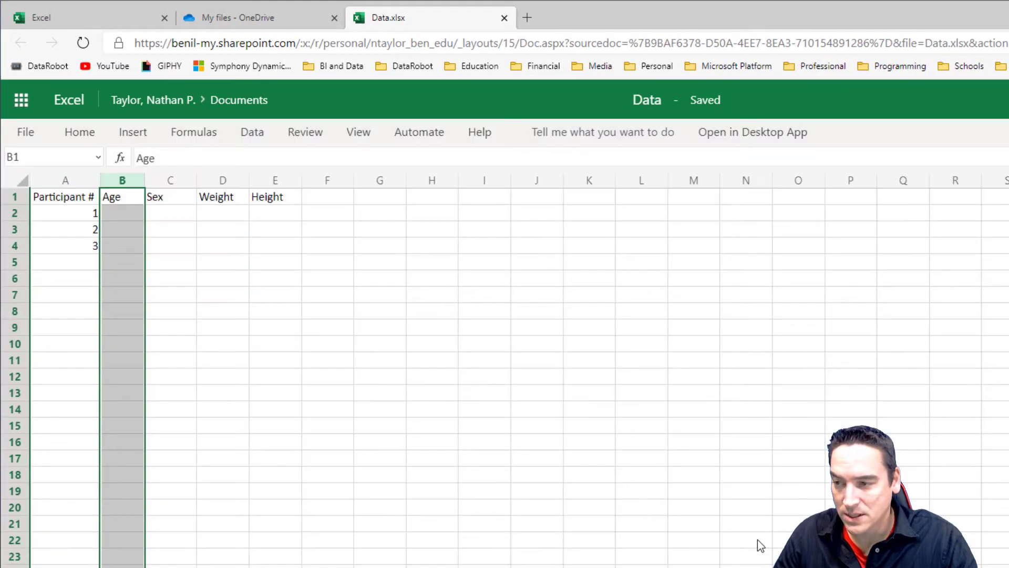
left_click(369, 310)
- Fill the participant number series from cells A2:A4 down to cell A6, continuing it to 5
left_click(80, 219)
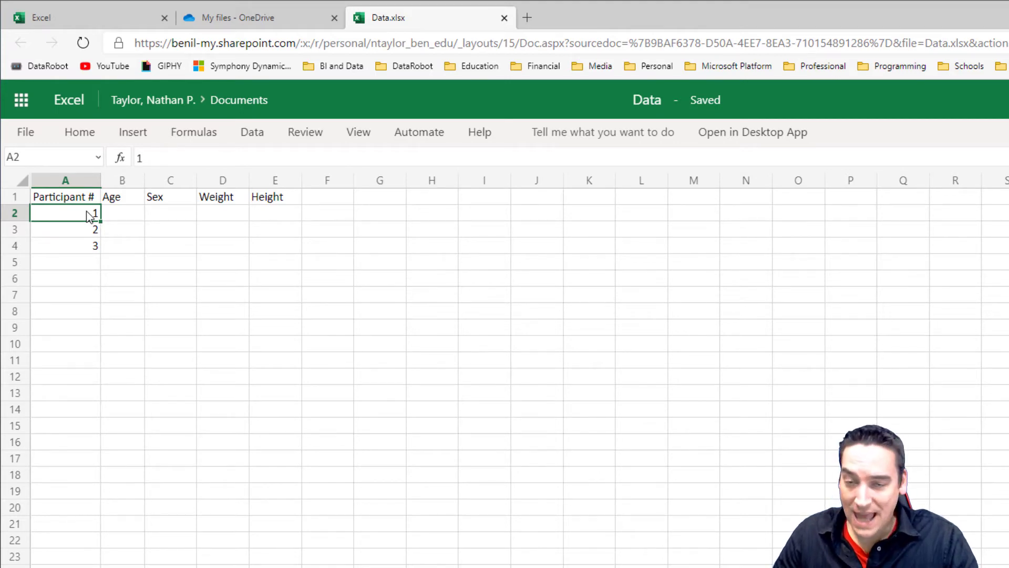
left_click_drag(90, 217, 89, 242)
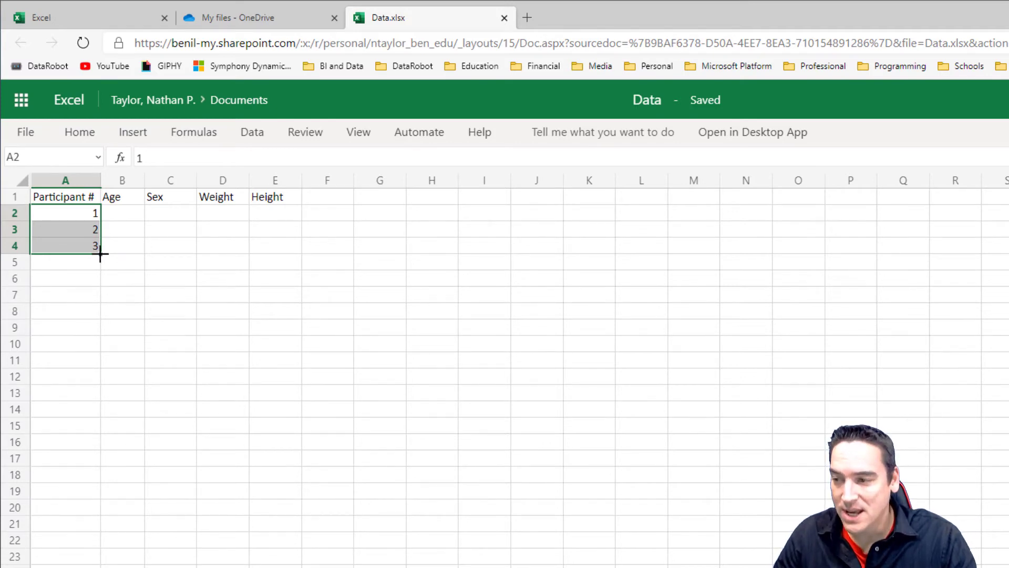
left_click_drag(100, 254, 96, 284)
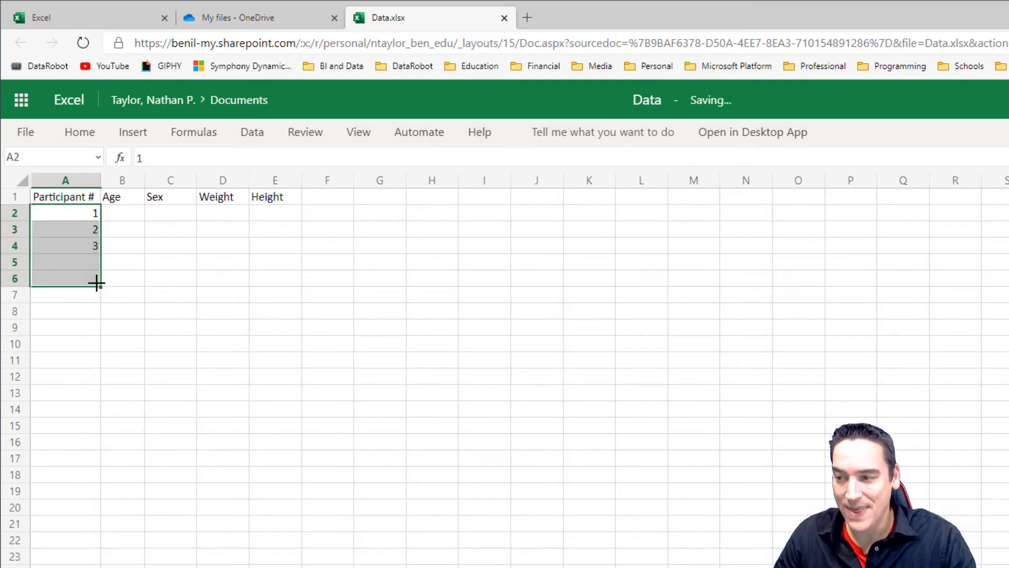
left_click(122, 299)
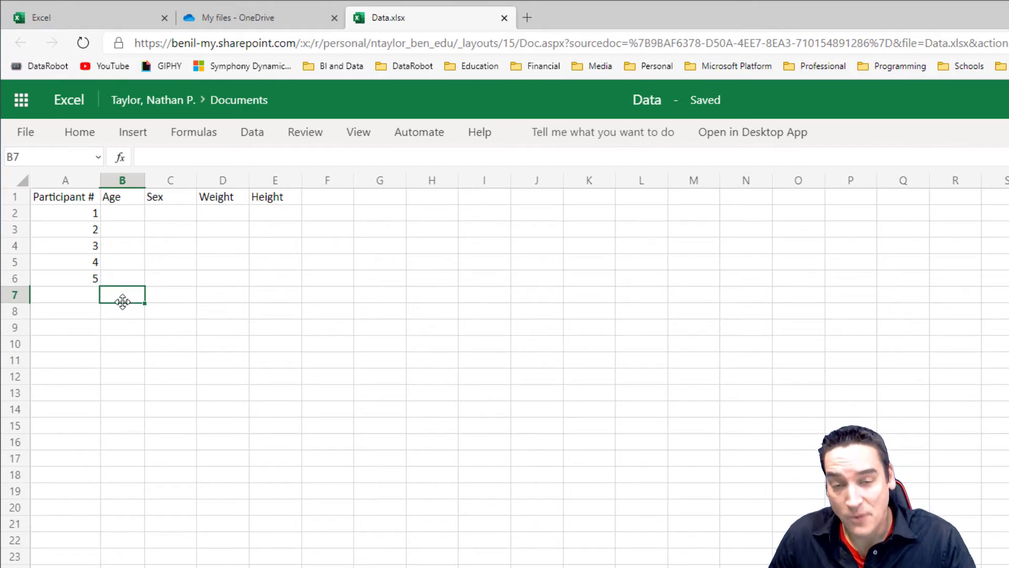
- Extend the participant number series down to cell A11, continuing it to 10
left_click(93, 215)
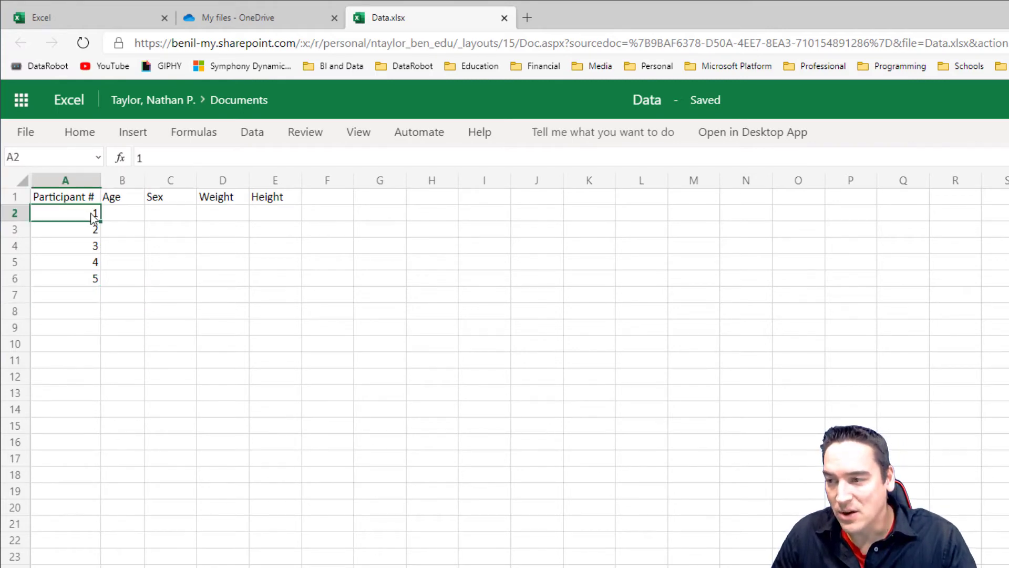
left_click_drag(93, 216, 95, 362)
left_click(202, 330)
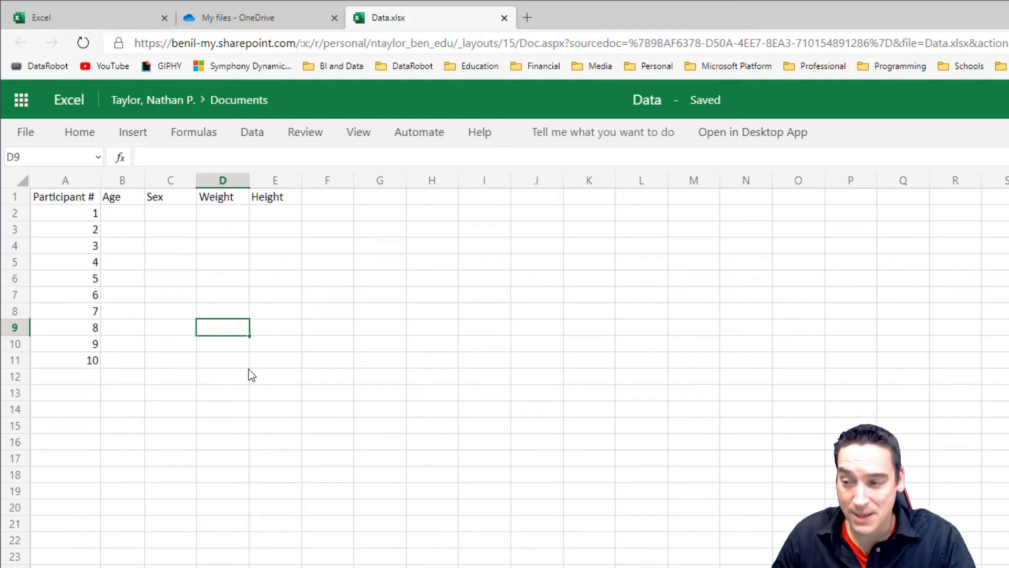
left_click(151, 342)
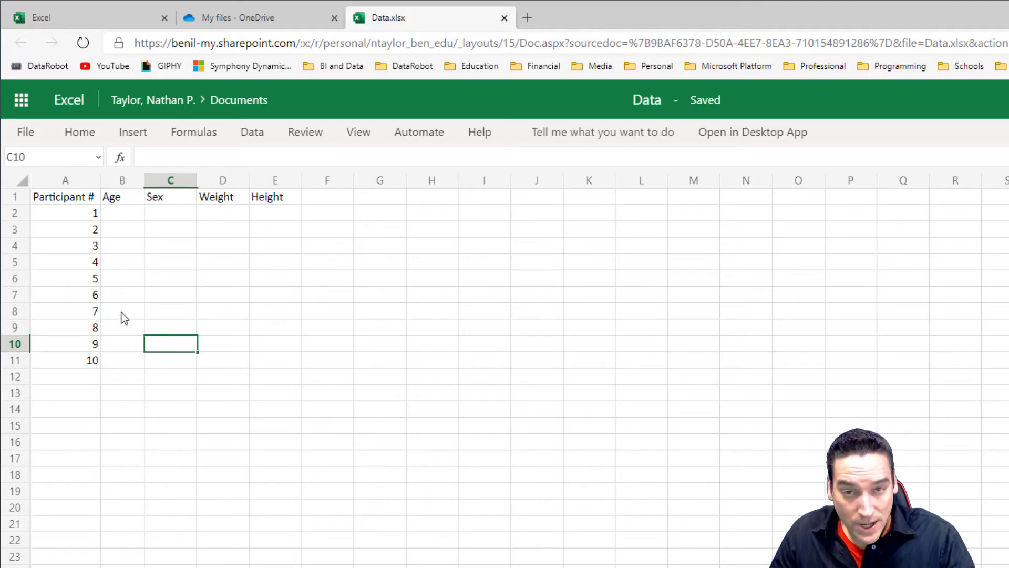
- Clear participant numbers 6 to 10 from cells A7:A11
left_click(79, 298)
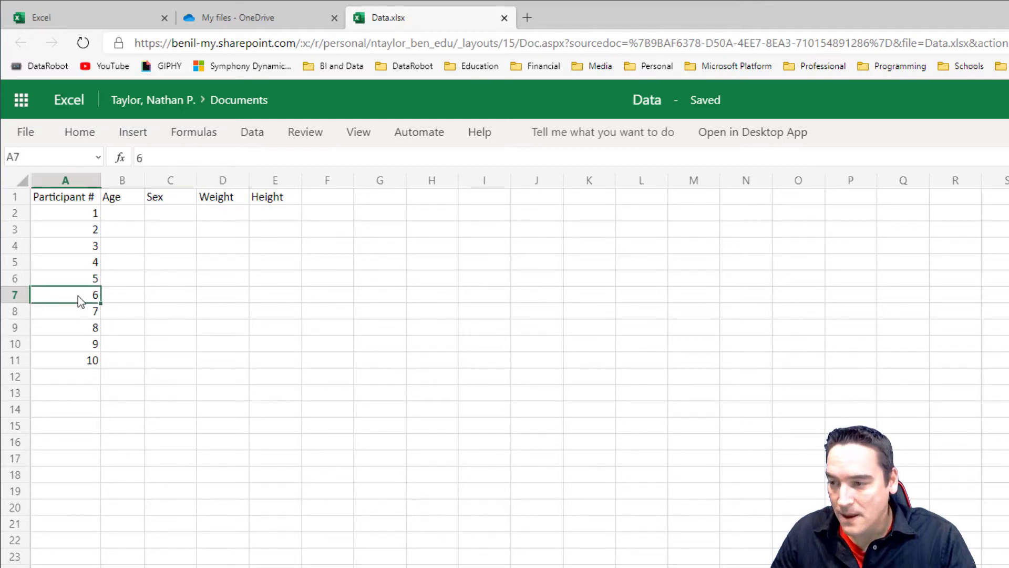
left_click_drag(77, 296, 83, 353)
key("Delete")
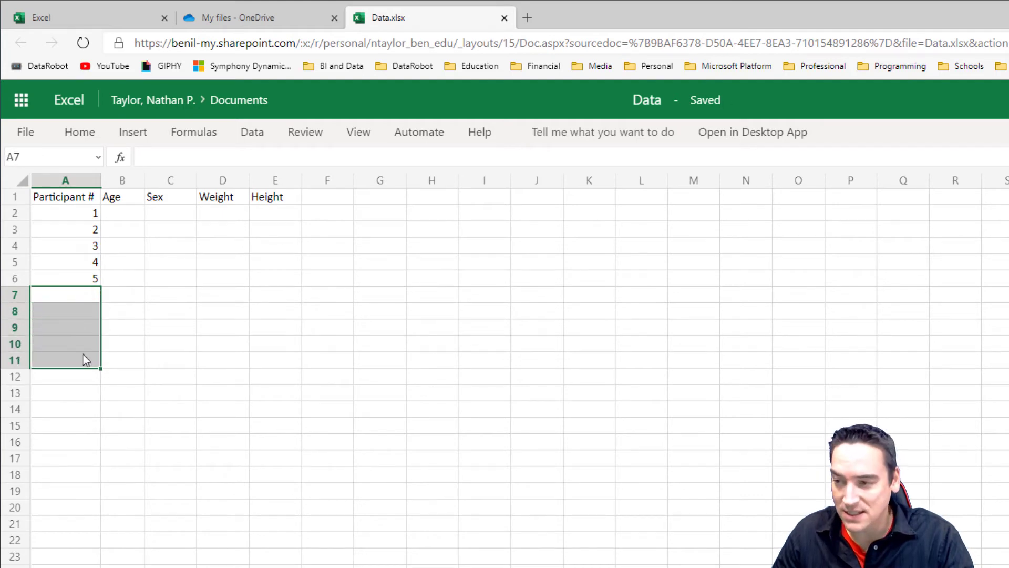
left_click(160, 315)
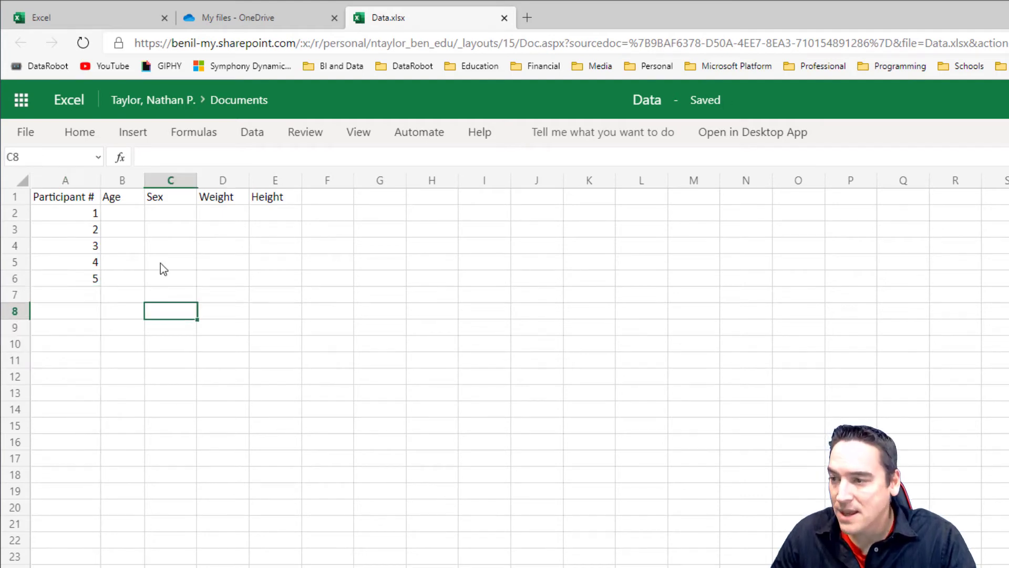
- Enter the ages 24, 21, 32, 27 and 25 for participants 1 to 5 in cells B2:B6
left_click(131, 212)
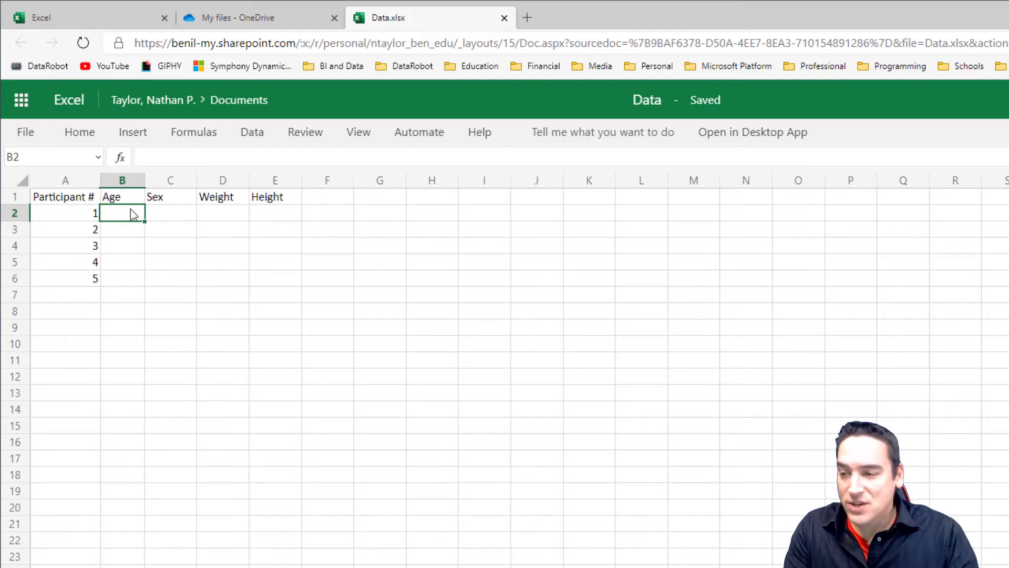
type("24")
key("Return")
type("21")
key("Return")
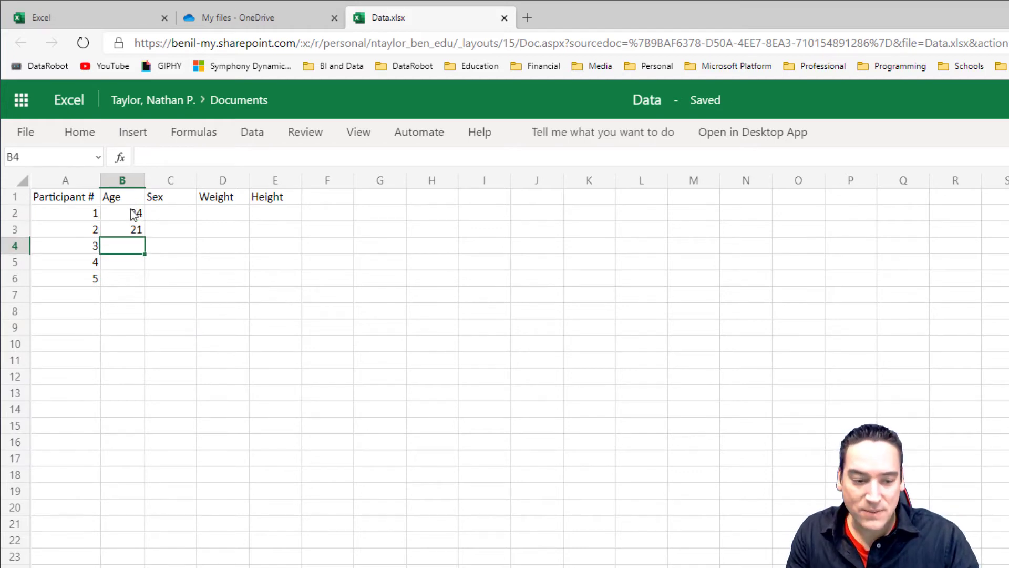
type("32")
key("Return")
type("27")
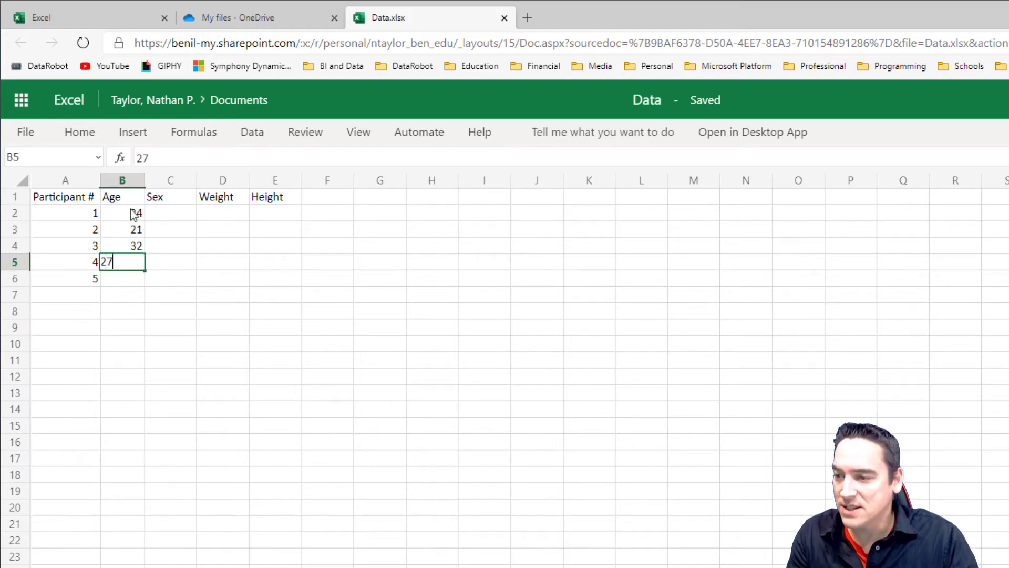
key("Return")
type("25")
key("Return")
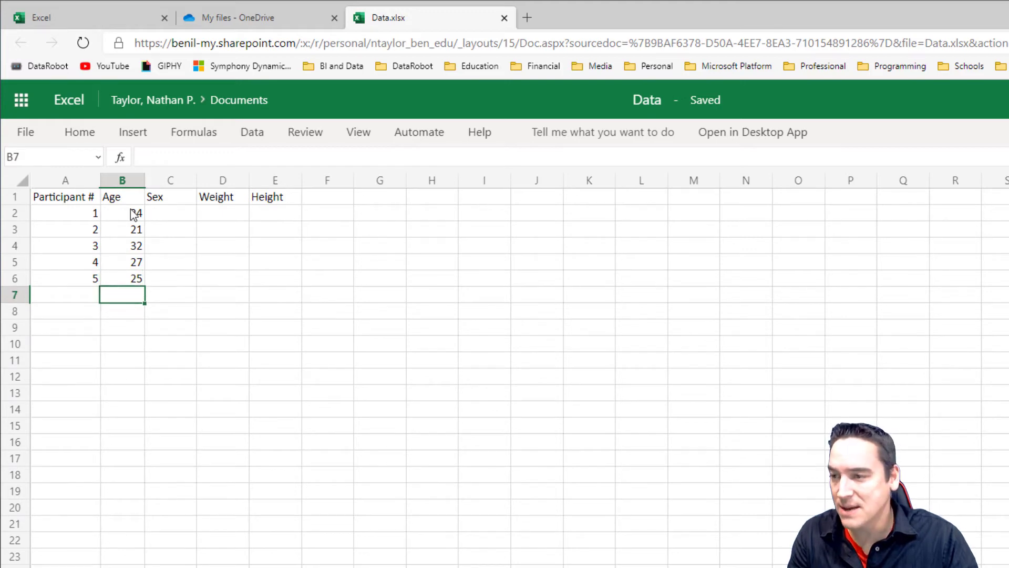
- Enter F as the sex of participant 1 in cell C2 and M for participant 3 in cell C4
key("Right")
key("Up")
key("Up")
key("Up")
key("Up")
key("Up")
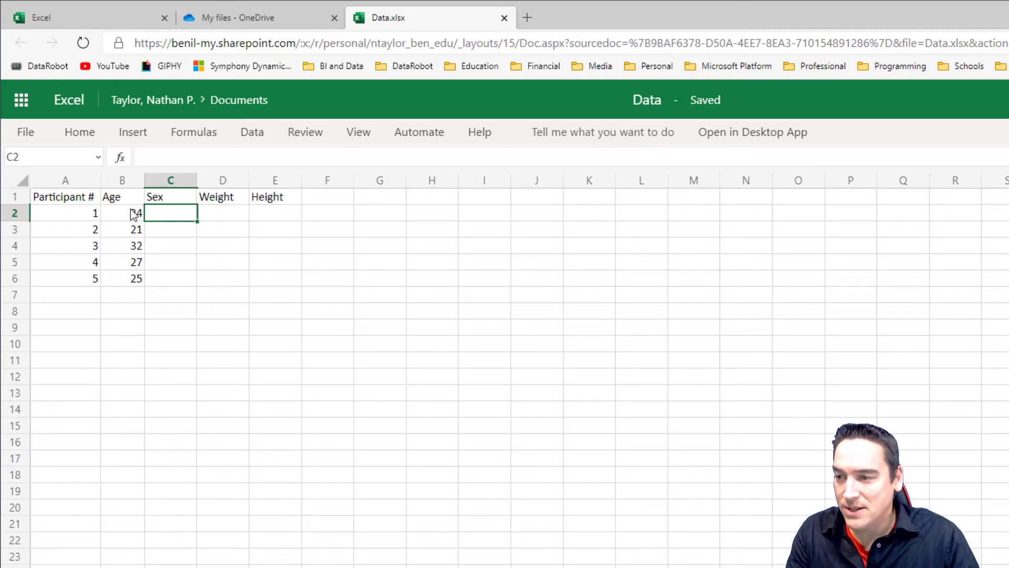
type("F")
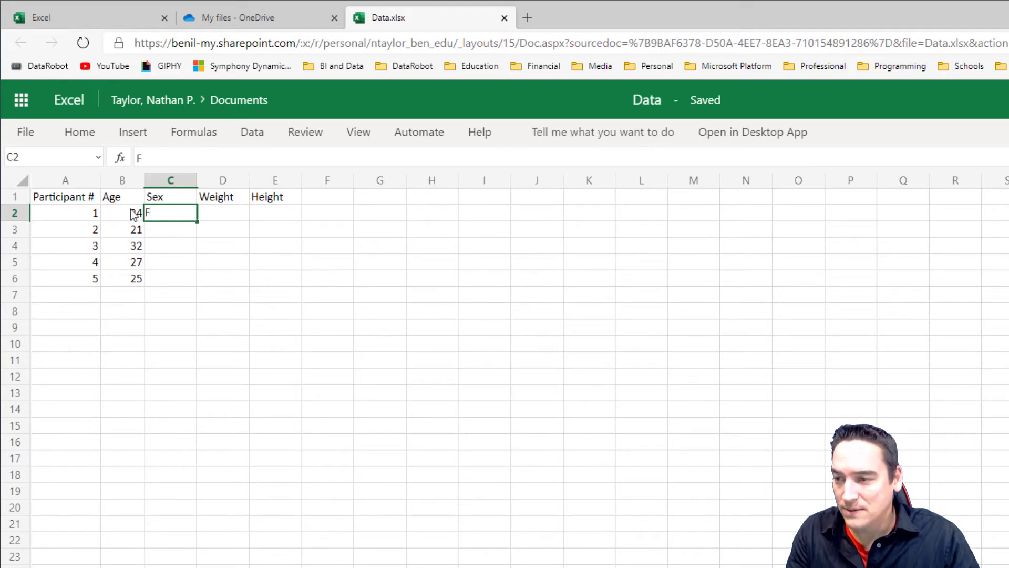
key("Return")
key("Return")
type("M")
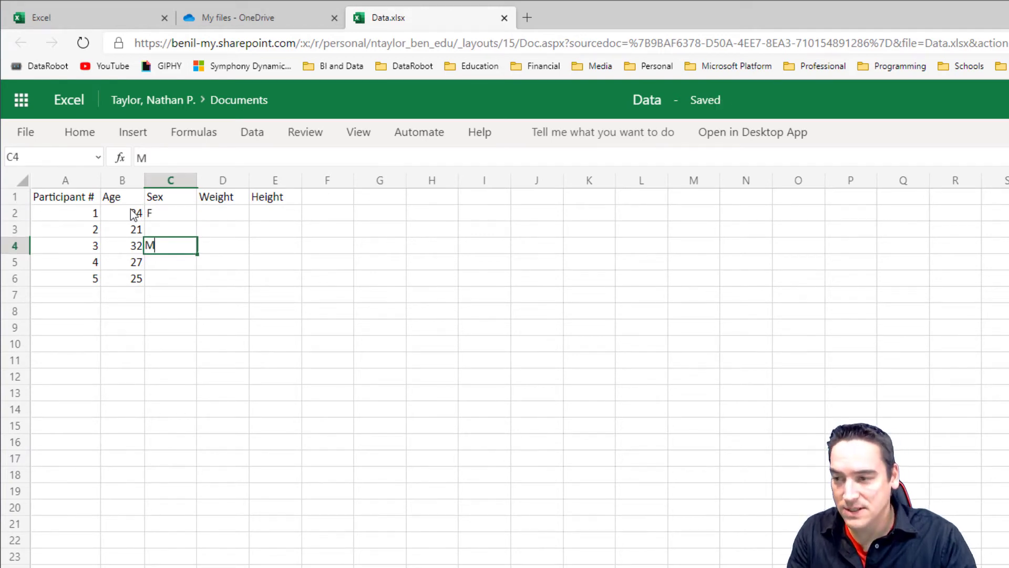
key("Return")
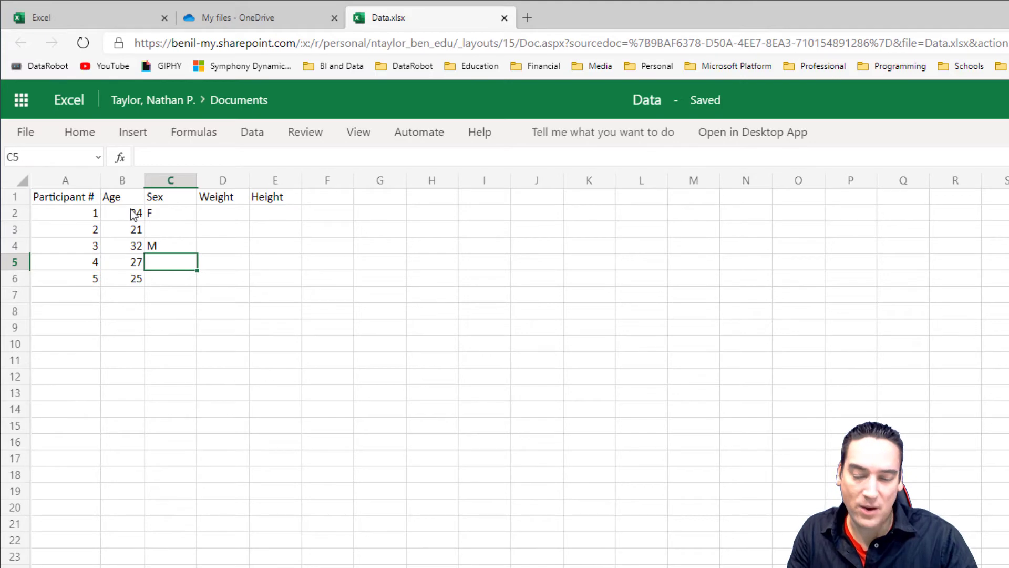
- Cut the F from cell C2 and paste it into cell C3 for participant 2
left_click(169, 218)
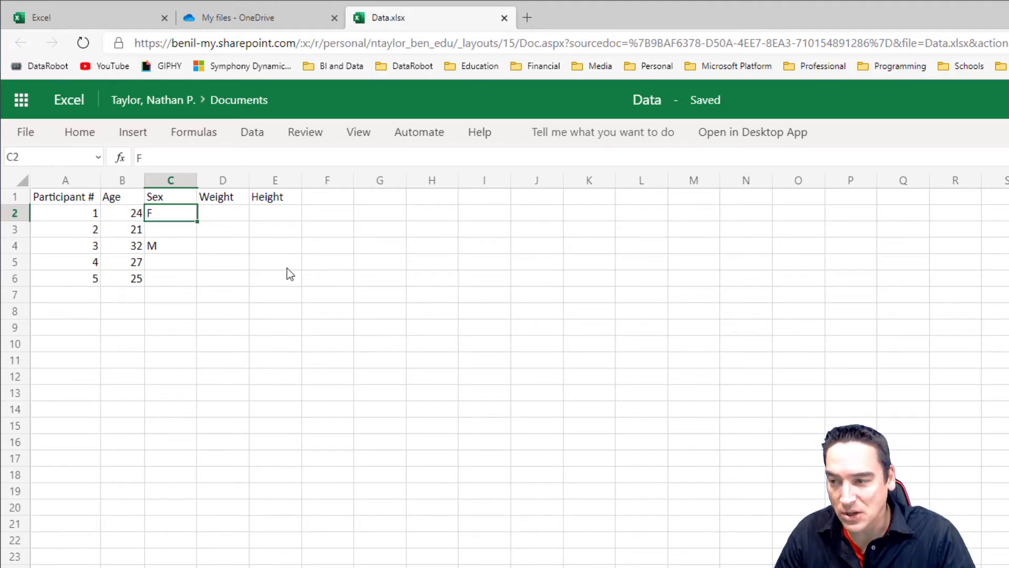
right_click(182, 220)
left_click(226, 223)
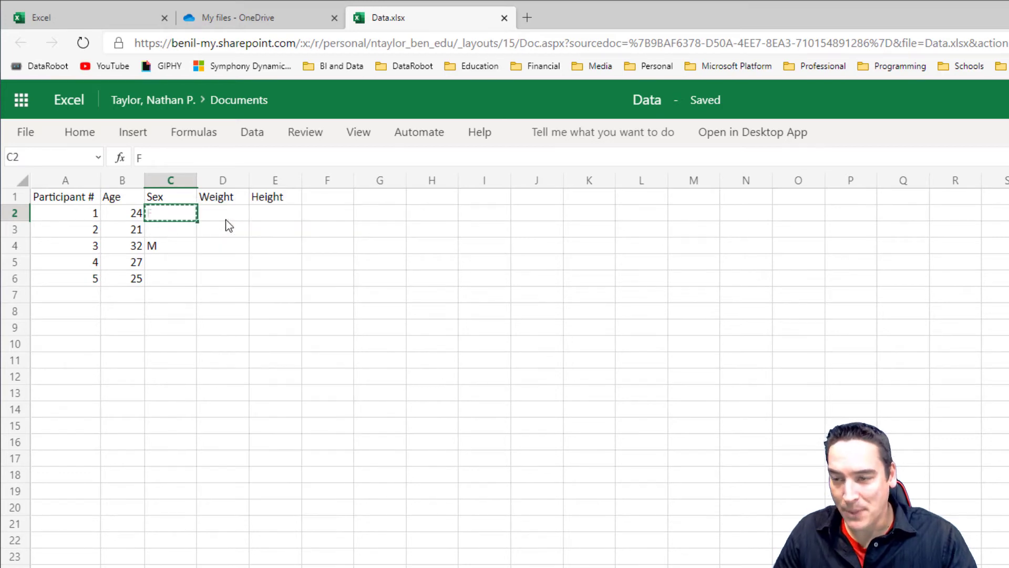
right_click(176, 228)
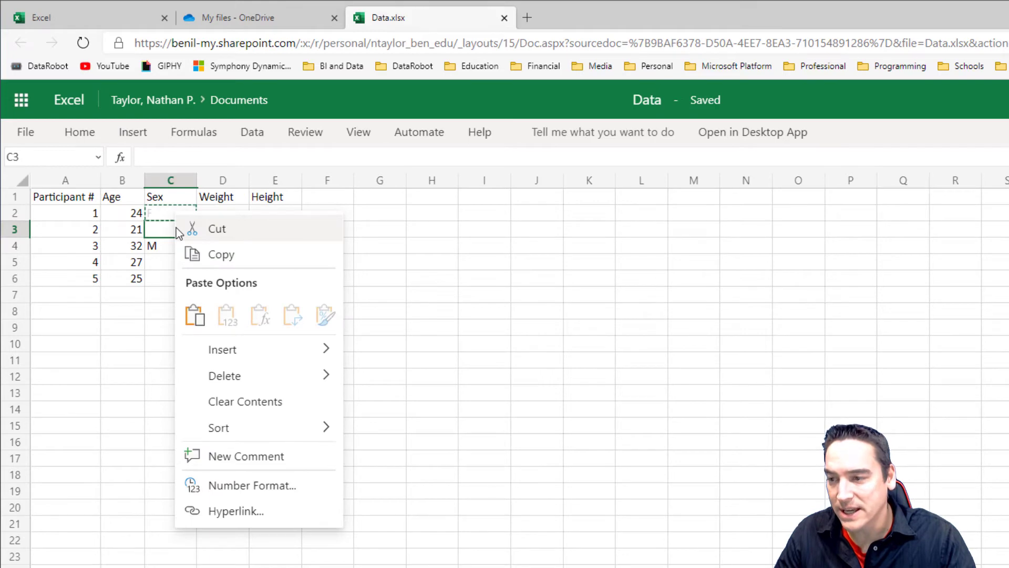
left_click(193, 317)
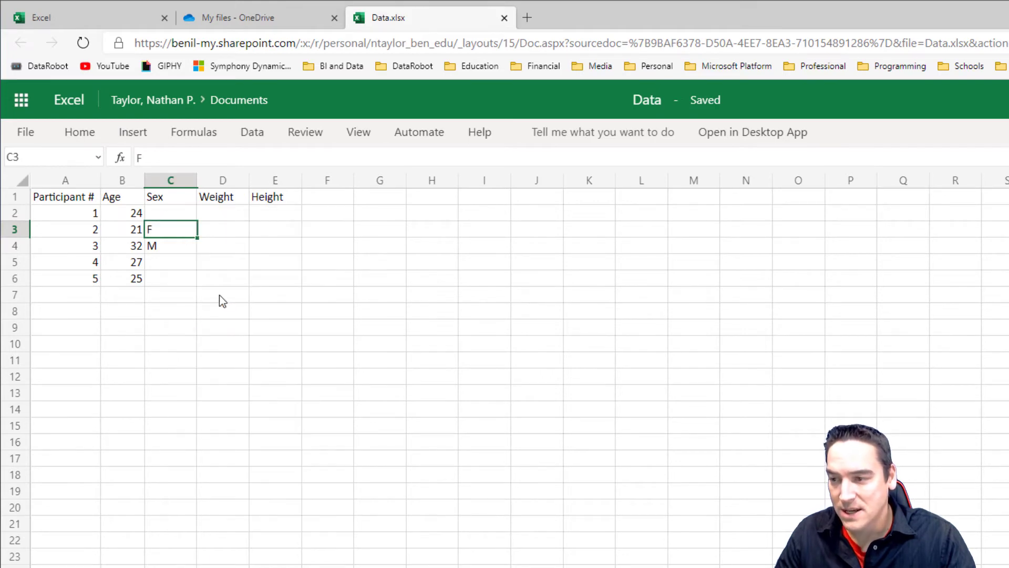
- Copy the F from cell C3 and paste it into the empty cell C2 for participant 1
left_click(175, 215)
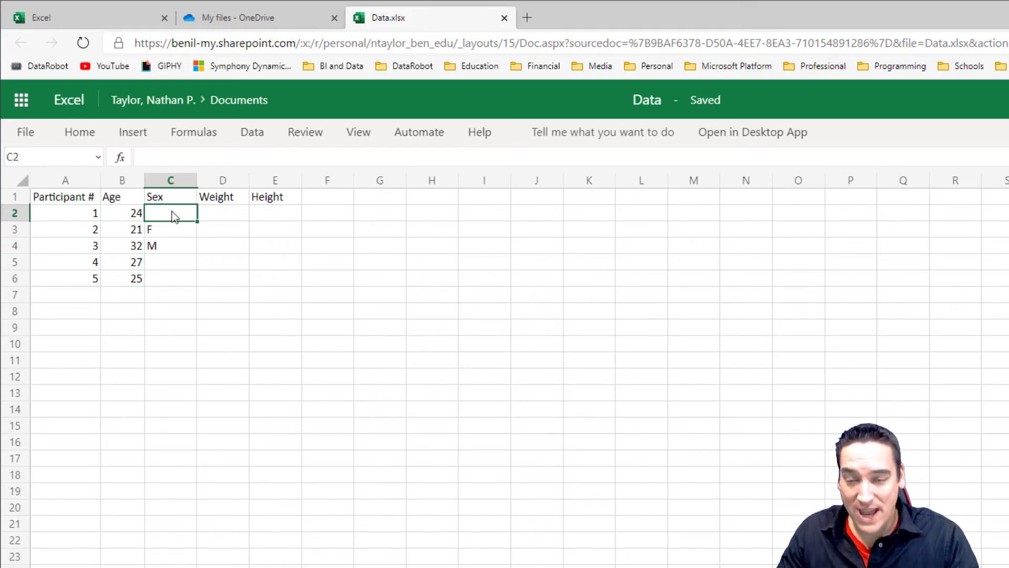
left_click(175, 229)
right_click(176, 229)
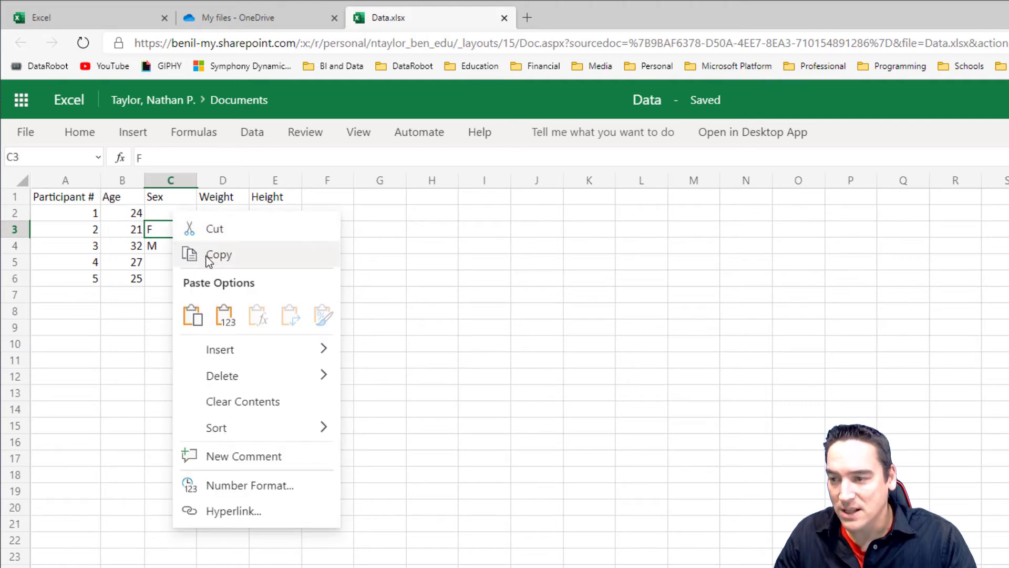
left_click(215, 255)
right_click(178, 215)
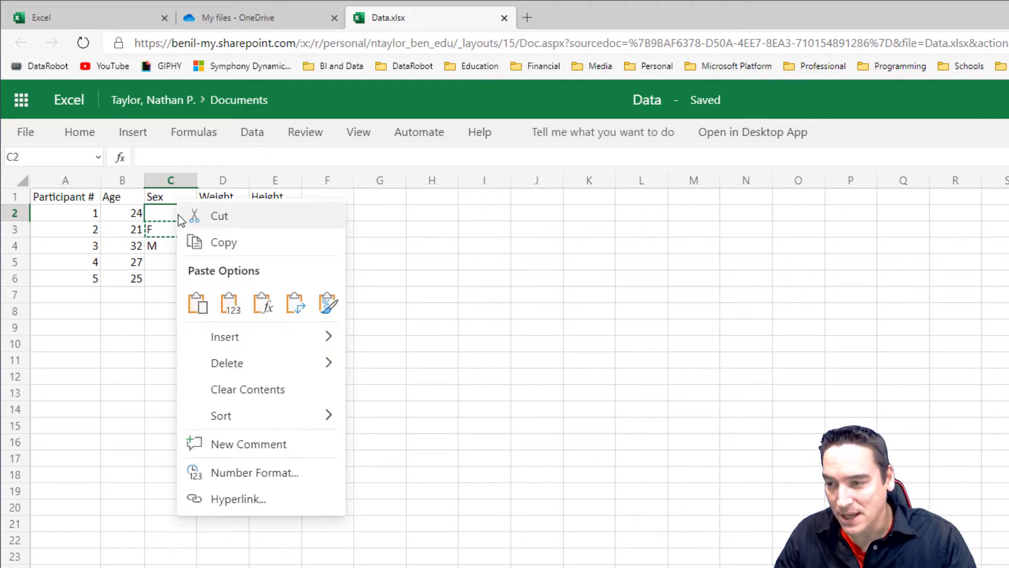
left_click(203, 301)
left_click(251, 268)
- Copy the M from cell C4 into cells C5:C6 for participants 4 and 5, and clear the copy marker
left_click(175, 250)
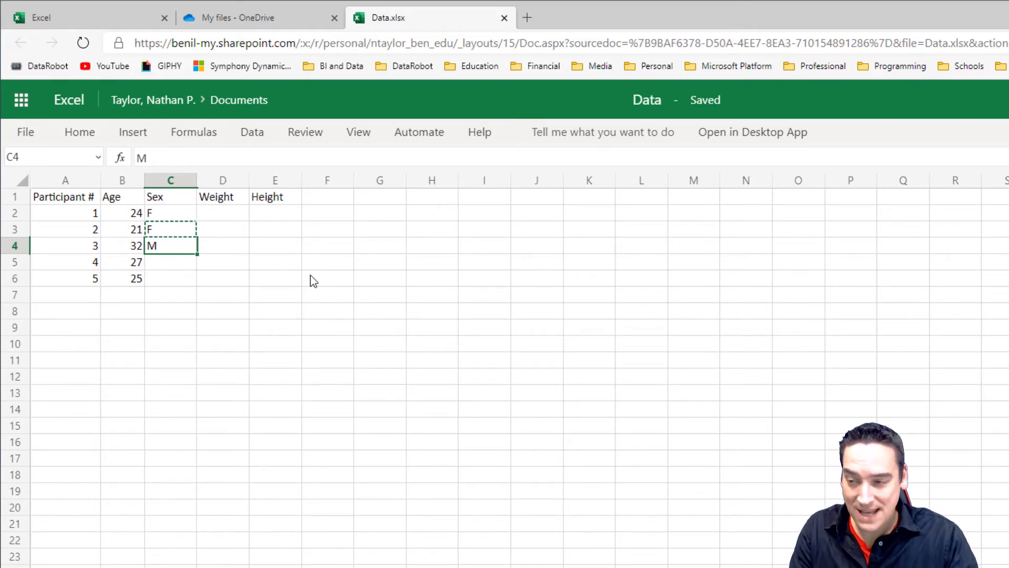
key("ctrl+c")
left_click(190, 261)
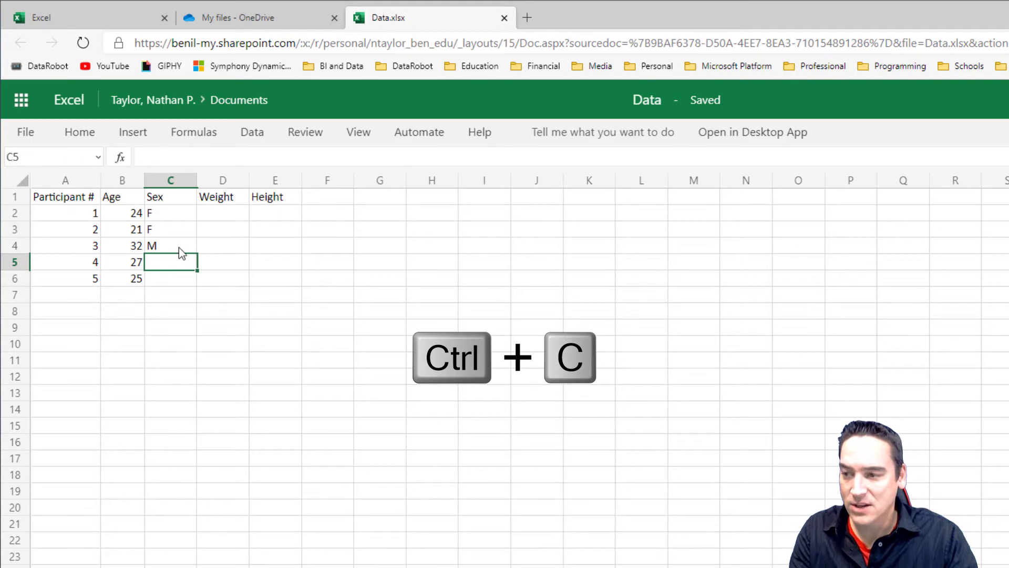
left_click(179, 247)
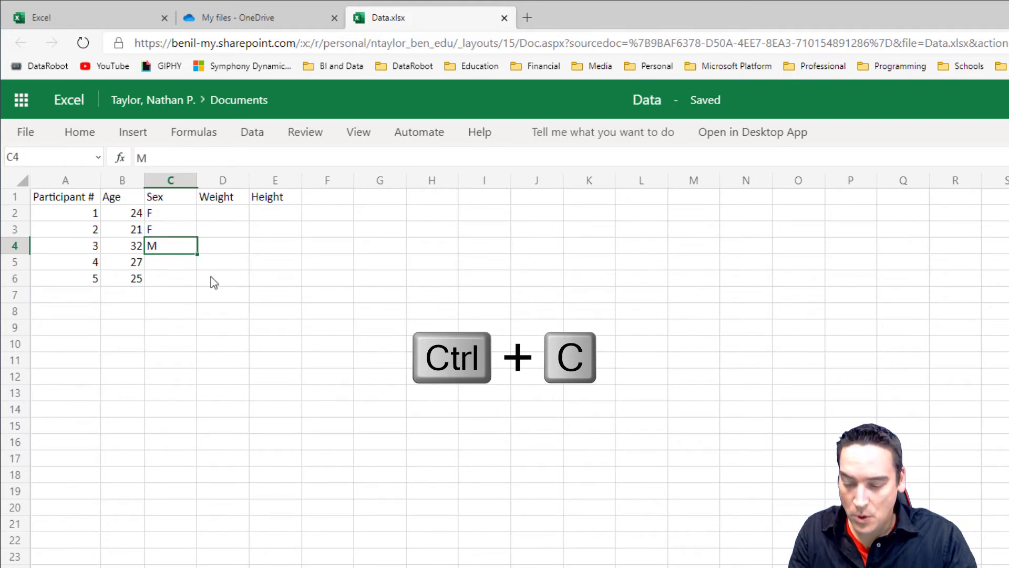
key("ctrl+c")
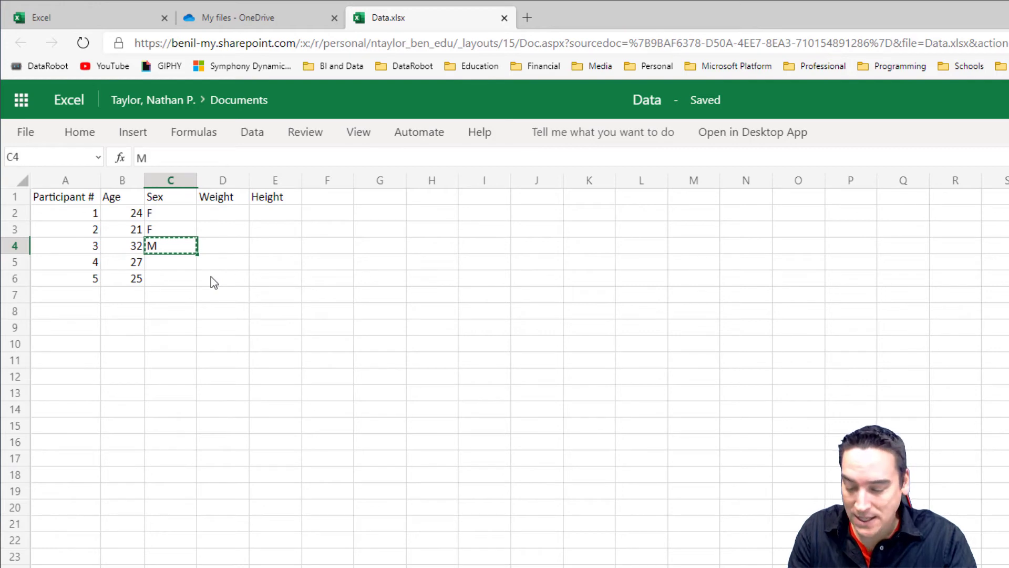
left_click_drag(168, 263, 171, 277)
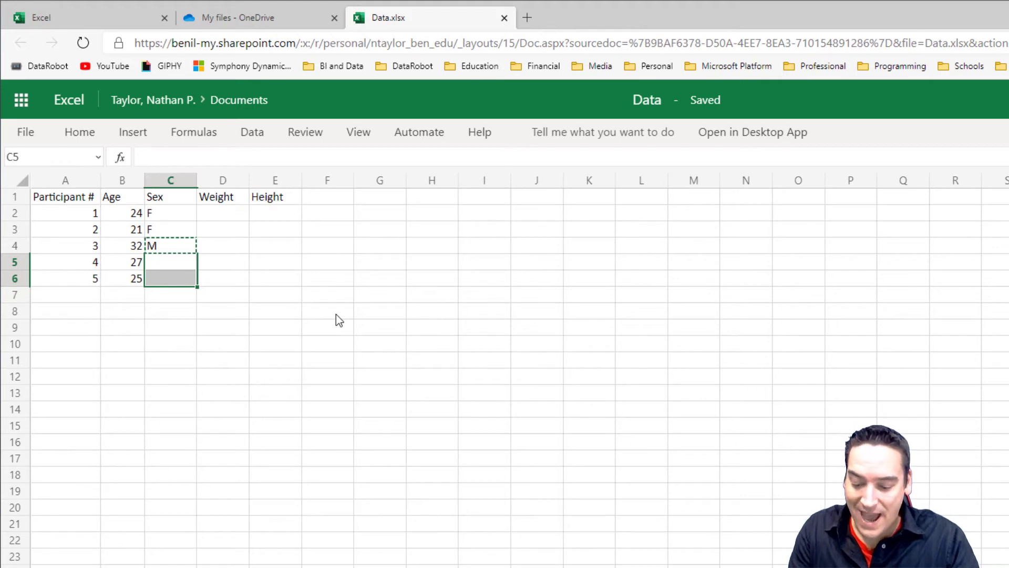
key("ctrl+v")
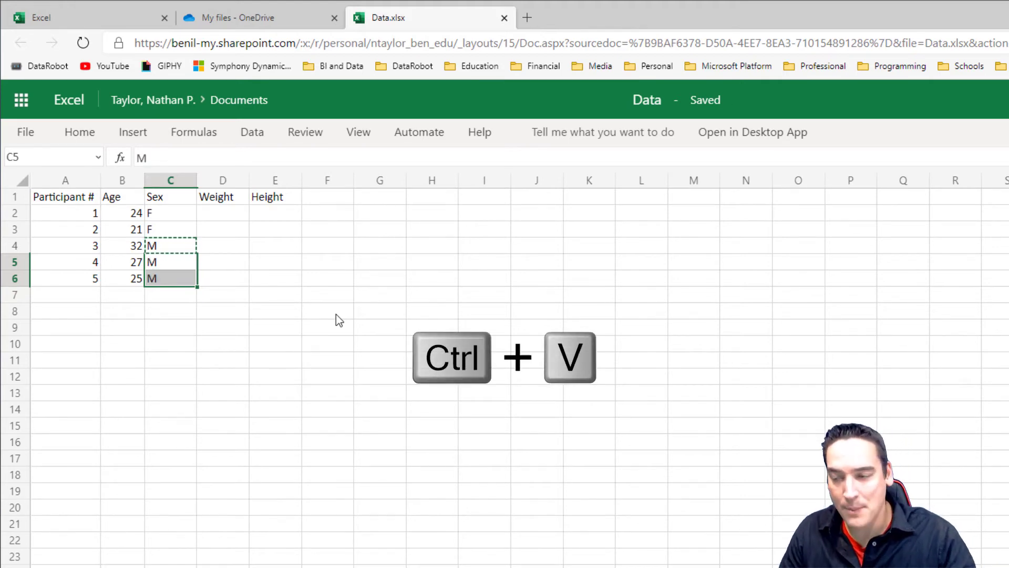
left_click(336, 314)
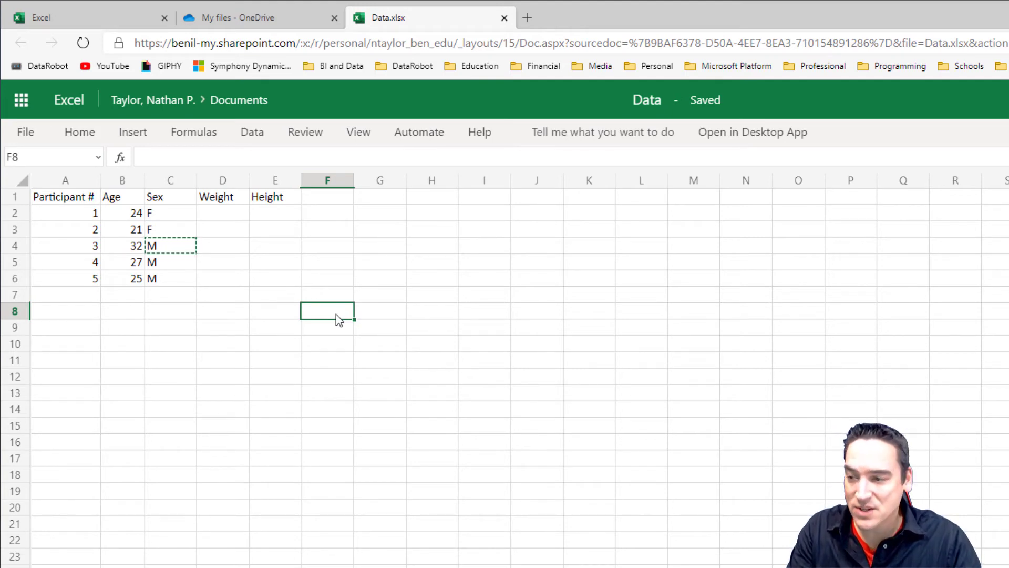
key("Escape")
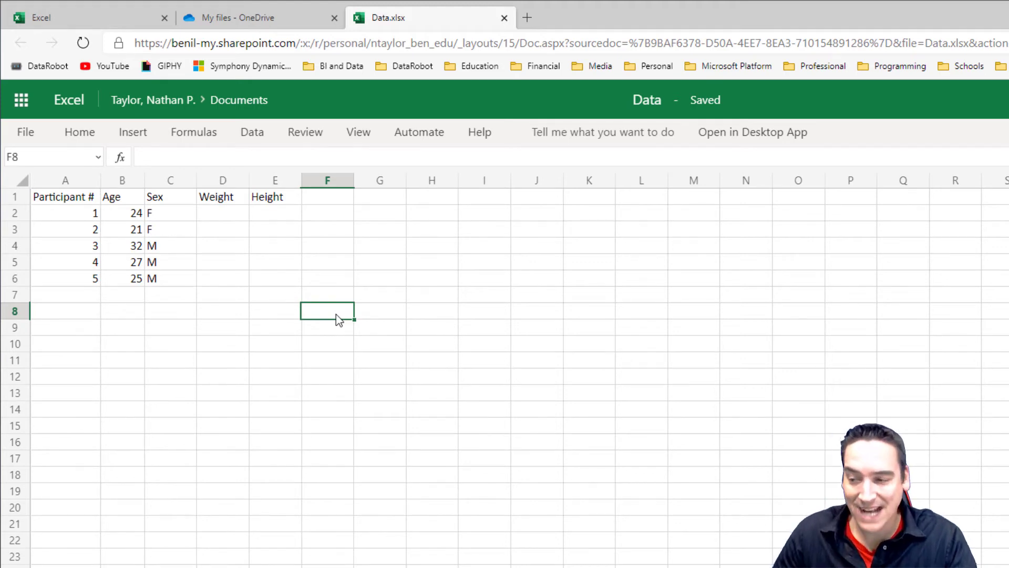
- Enter the weights 125, 140, 165, 170 and 195 for participants 1 to 5 in cells D2:D6
left_click(254, 241)
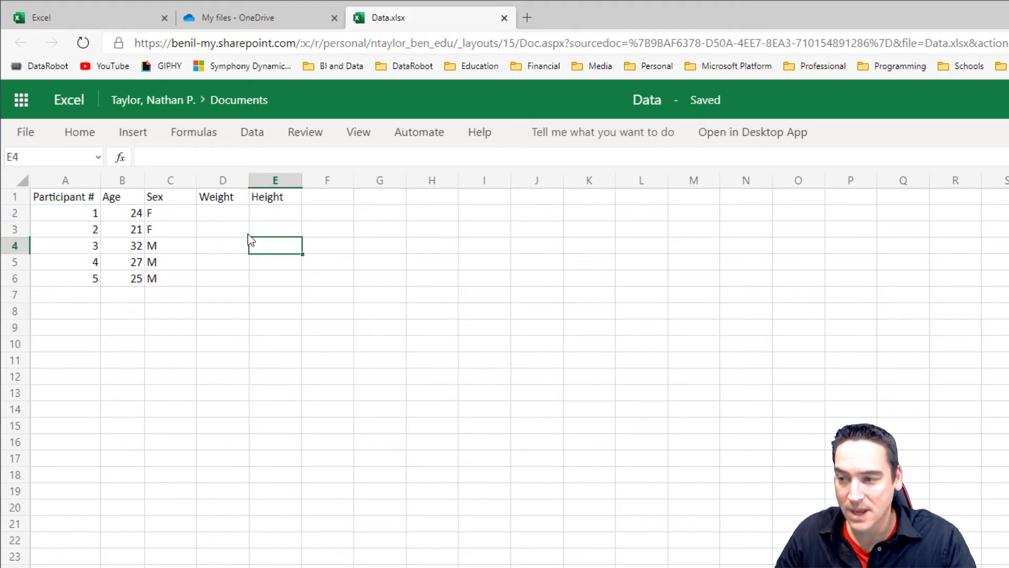
left_click(238, 220)
type("12")
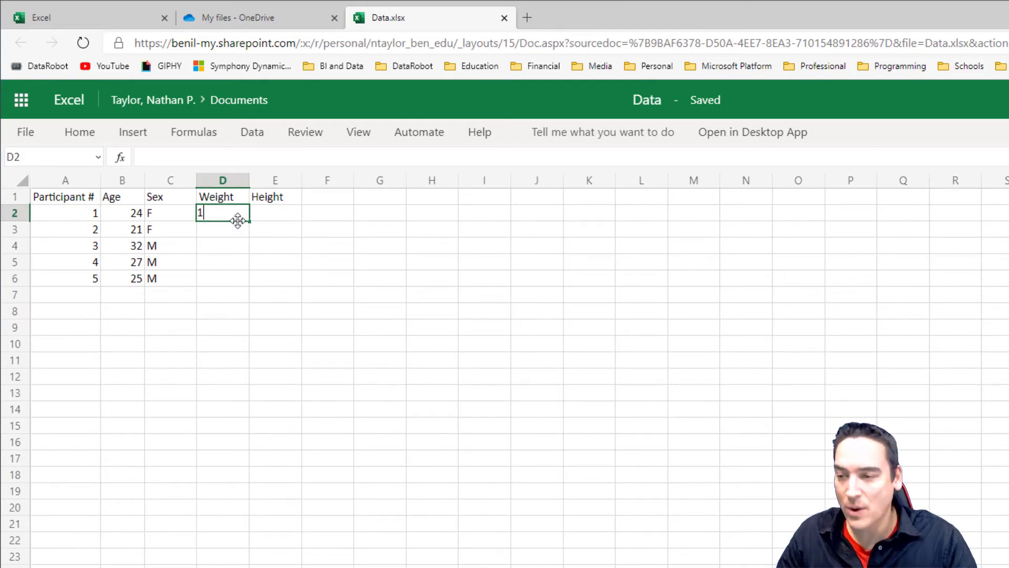
key("Return")
key("Up")
type("125")
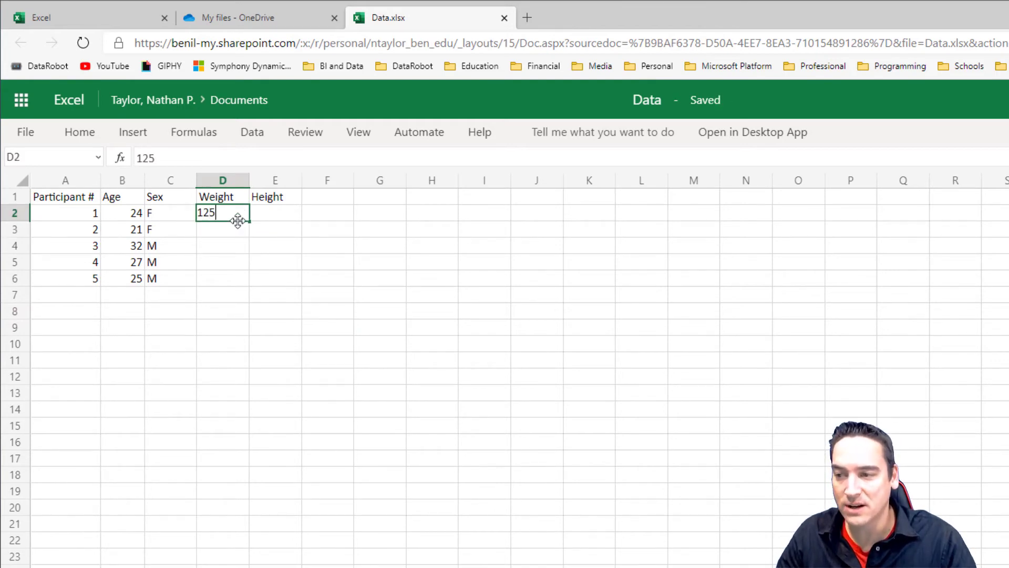
key("Return")
type("140")
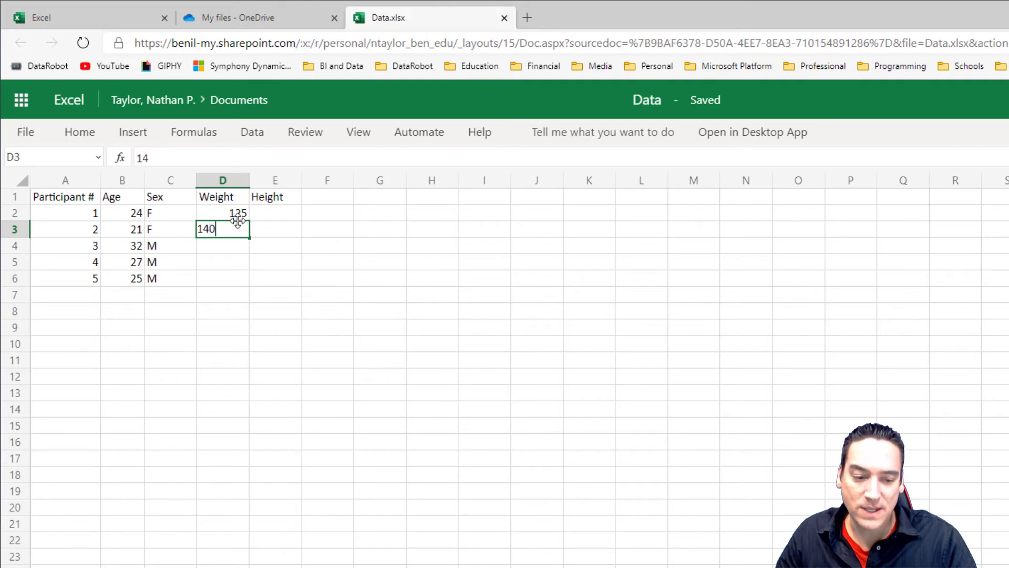
key("Return")
type("165")
key("Return")
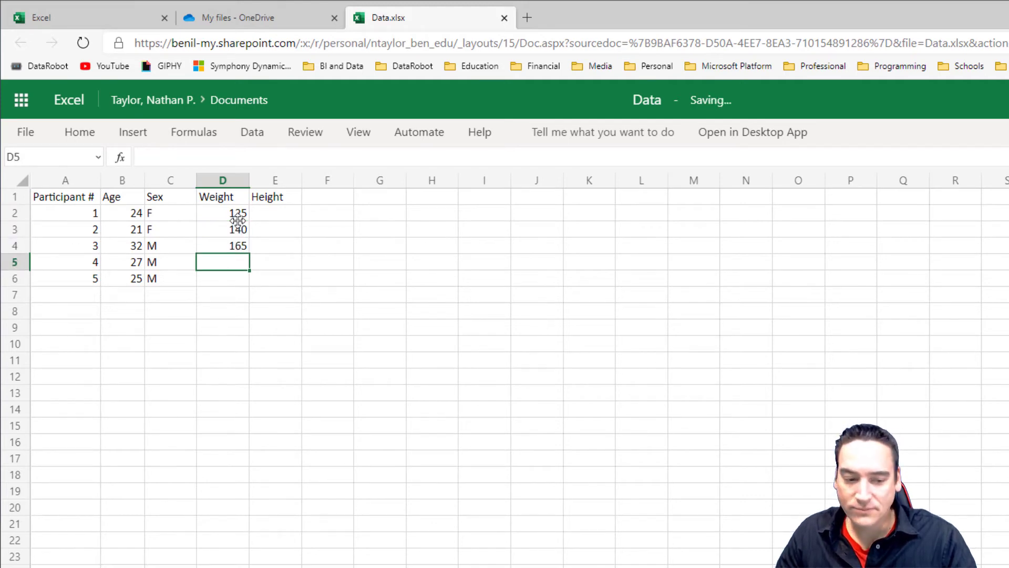
type("170")
key("Return")
type("1950")
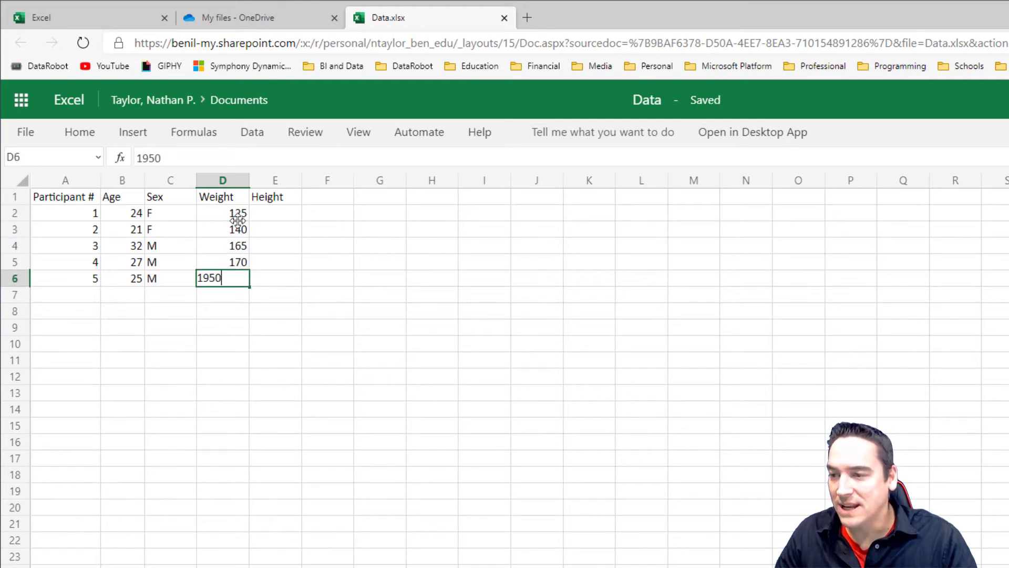
key("BackSpace")
key("Return")
- Enter the heights 63, 68, 68, 72 and 71 for participants 1 to 5 in cells E2:E6
key("Up")
key("Up")
key("Up")
key("Up")
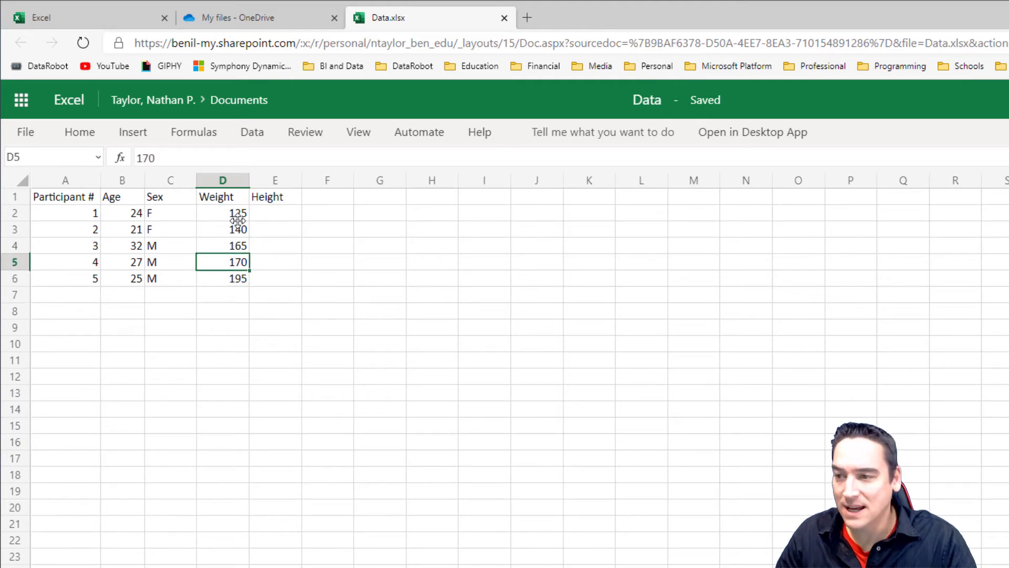
key("Up")
key("Right")
type("63")
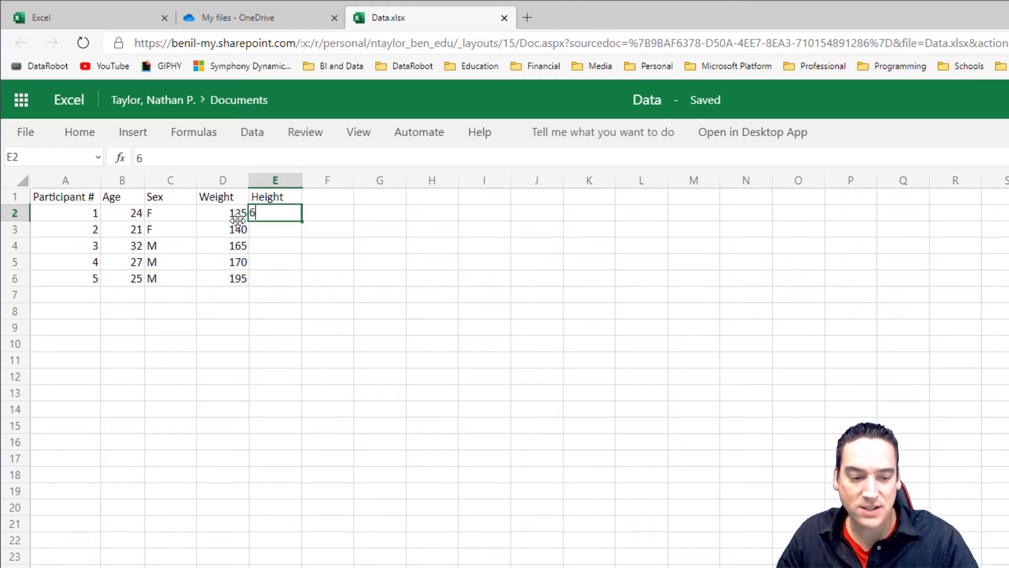
key("Return")
type("68")
key("Return")
type("68")
key("Return")
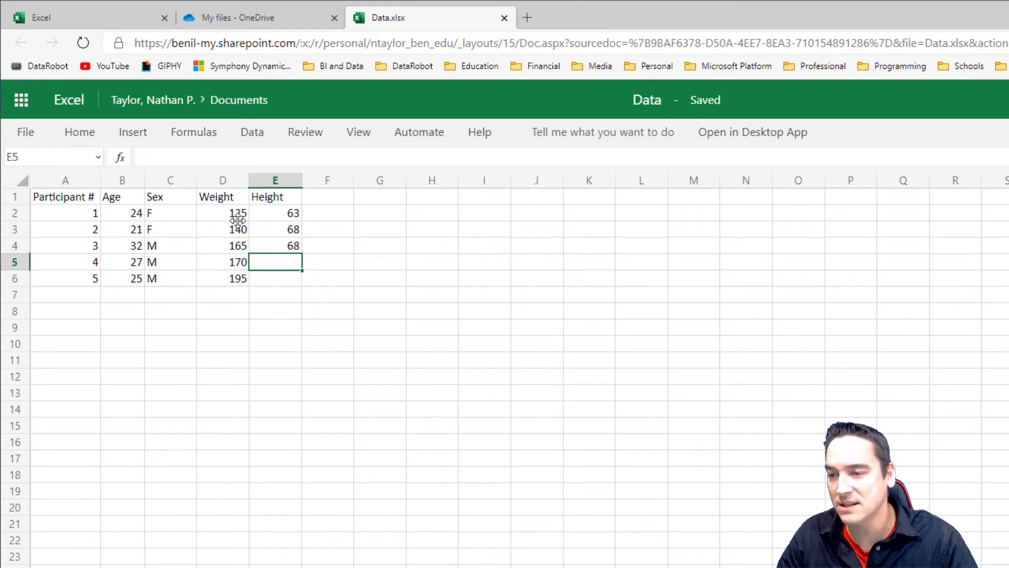
type("720")
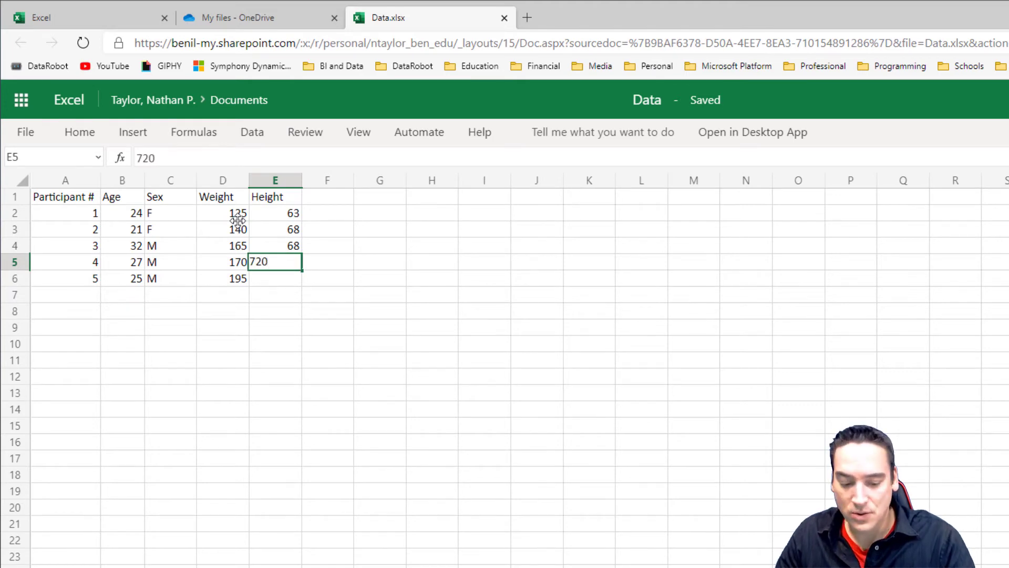
key("BackSpace")
key("Return")
type("71")
key("Return")
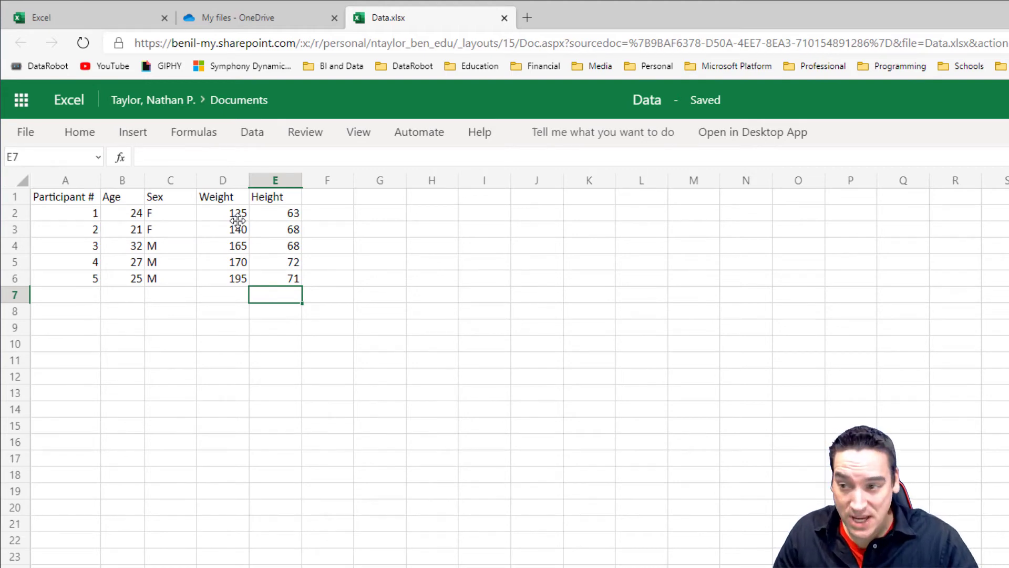
- Clear participant 1's height in cell E2, and re-enter the weight 125 in D2 and the height 63 in E2
key("Up")
key("Up")
key("Up")
key("Up")
key("Up")
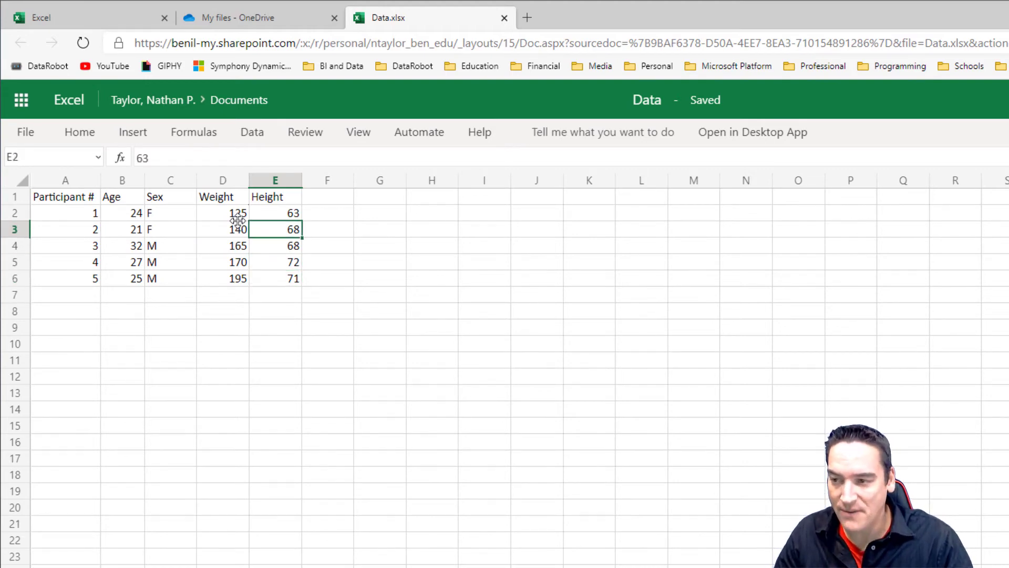
key("Left")
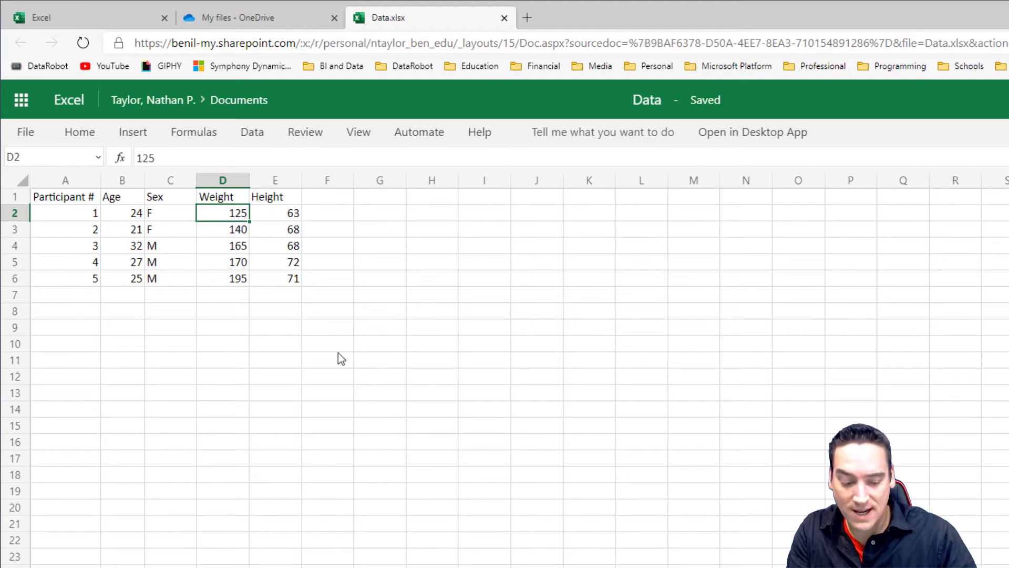
key("Right")
key("Delete")
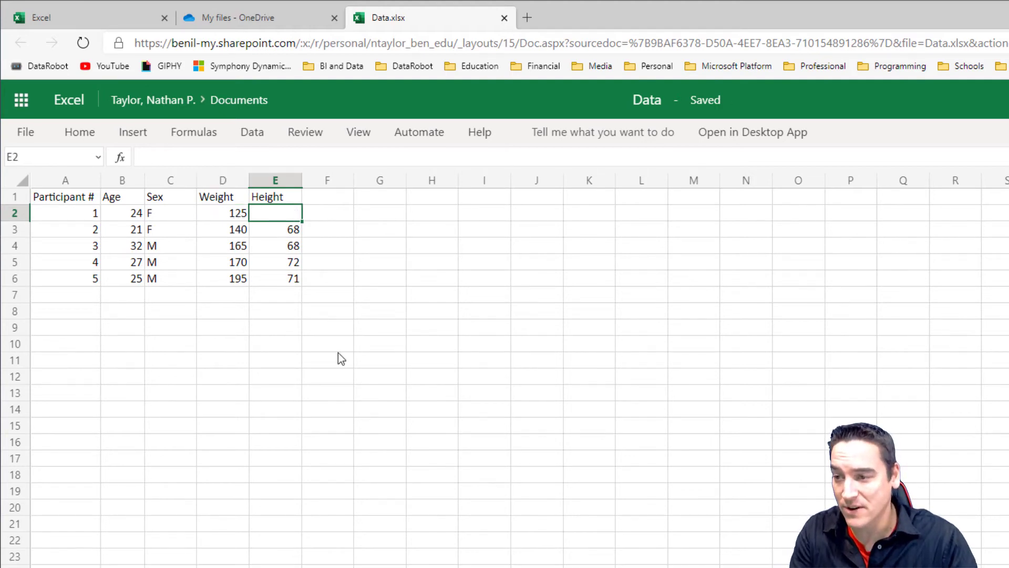
key("Left")
type("125")
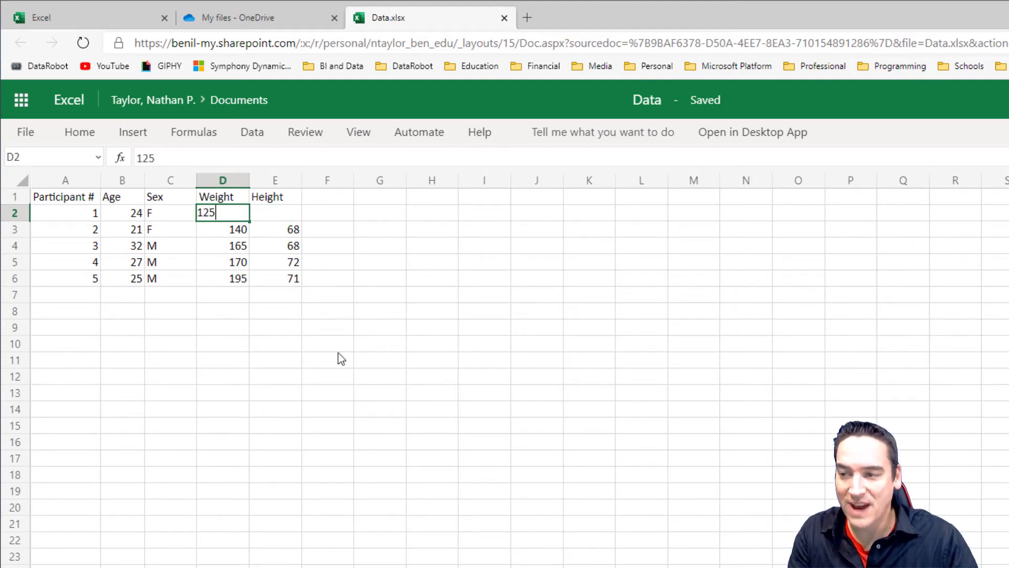
key("Tab")
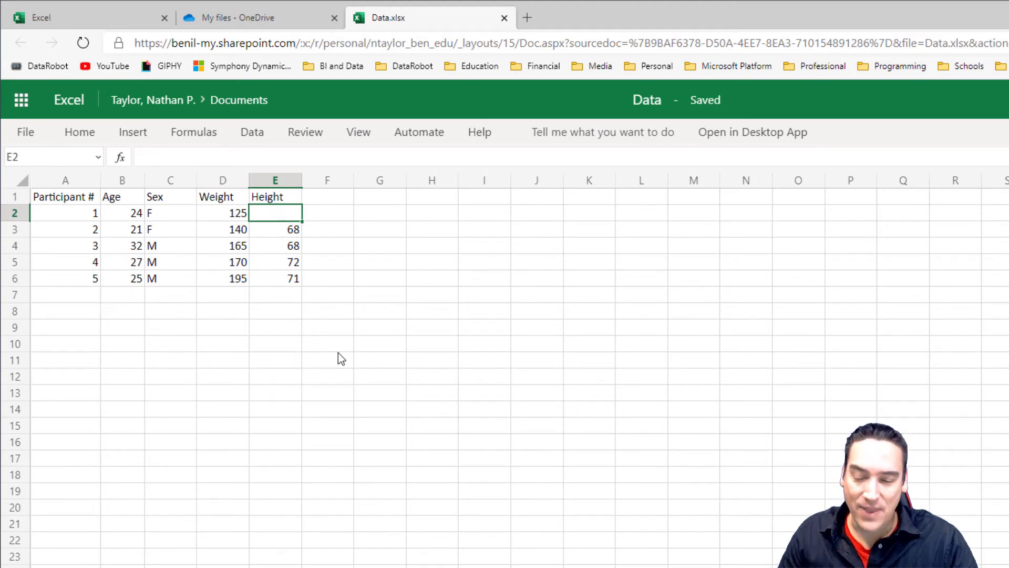
type("63")
key("Return")
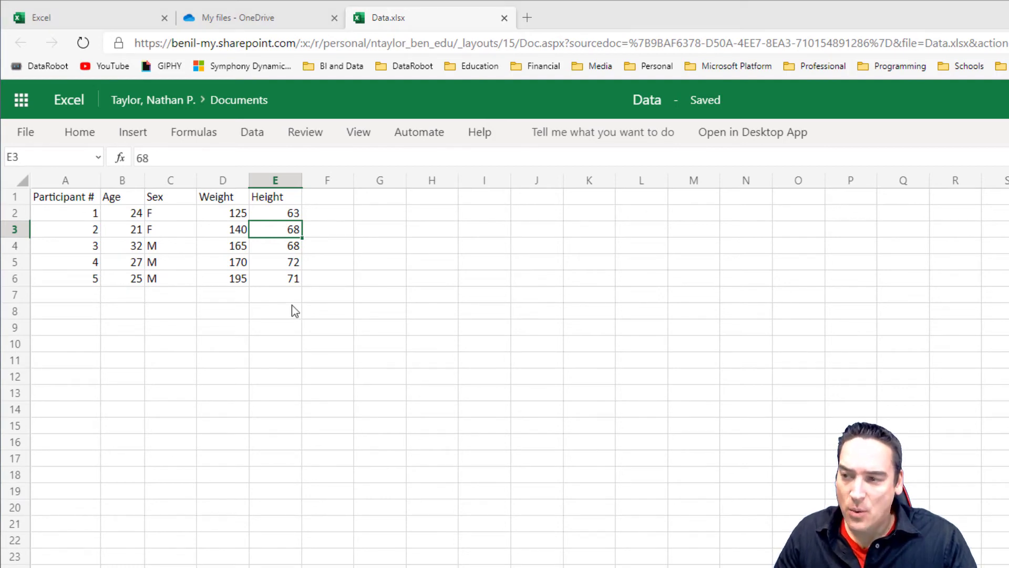
- Copy the F from cell C2 into the empty cell C7 using the ribbon commands, and clear the pasted copy
left_click(167, 217)
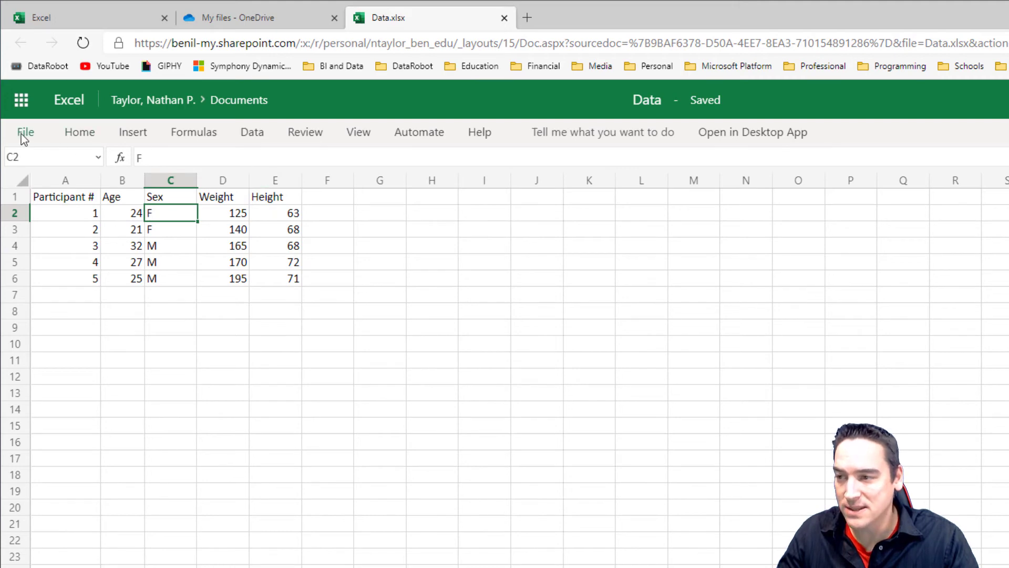
left_click(80, 133)
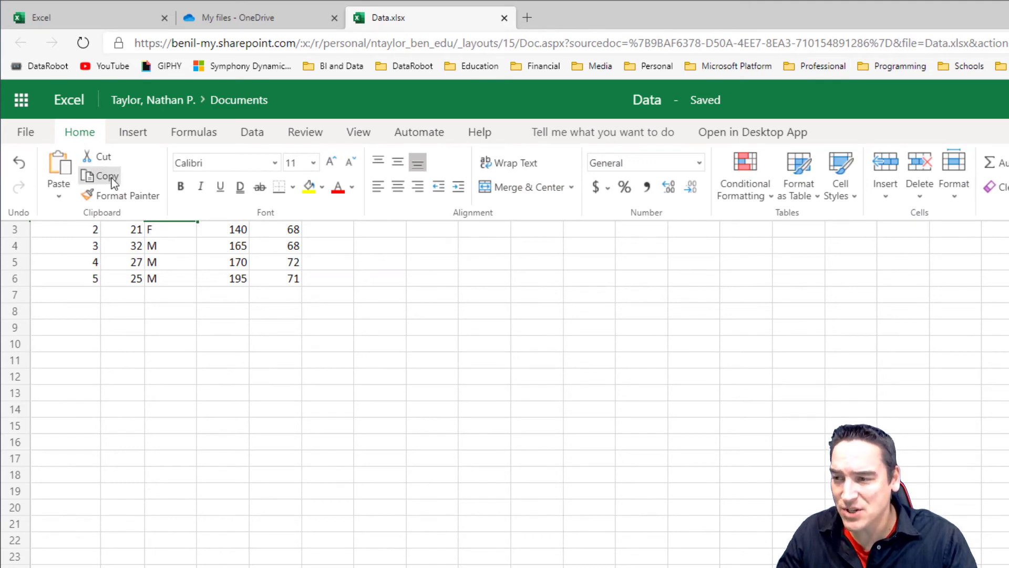
left_click(187, 313)
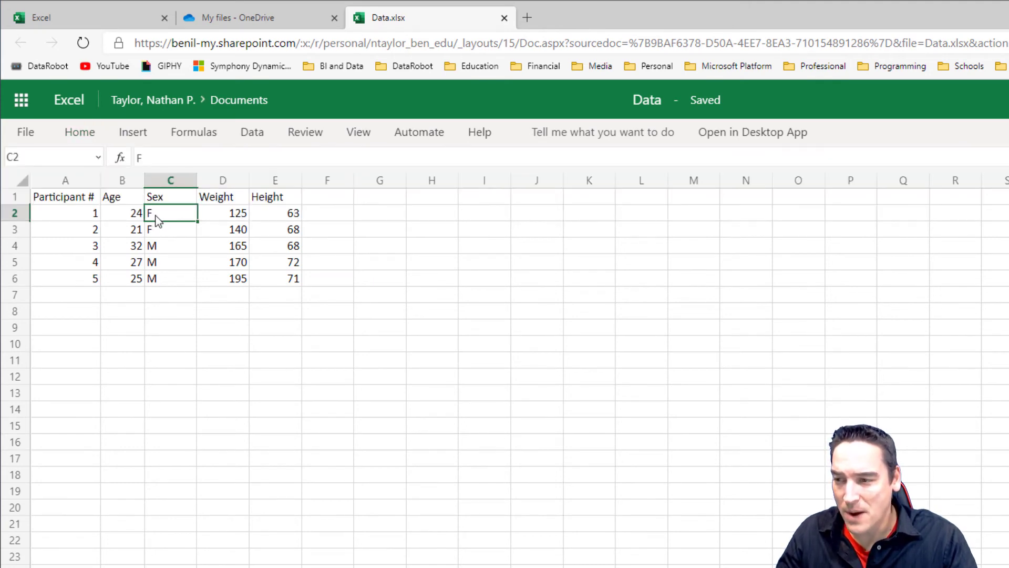
left_click(91, 134)
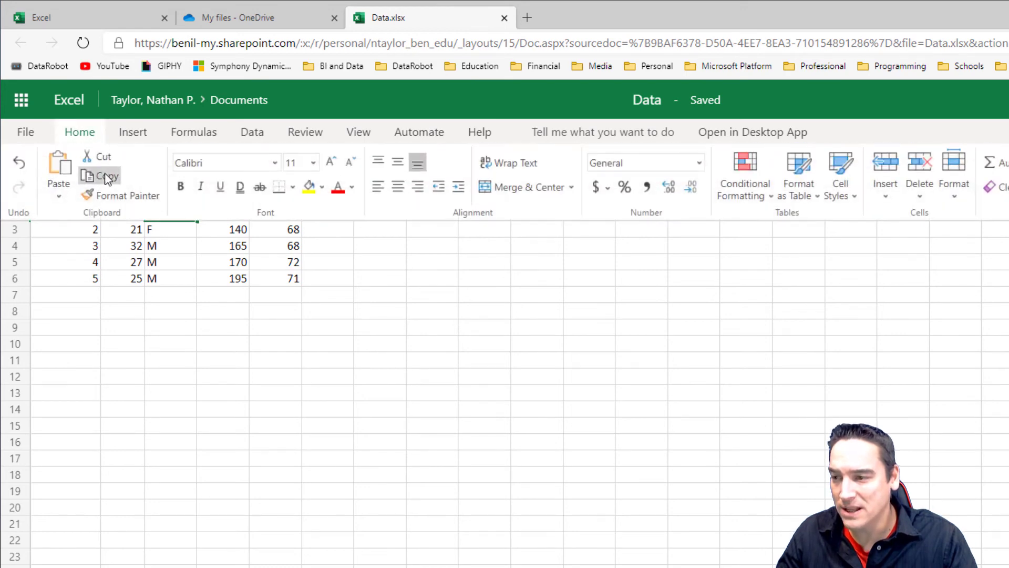
left_click(105, 172)
left_click(163, 296)
left_click(88, 141)
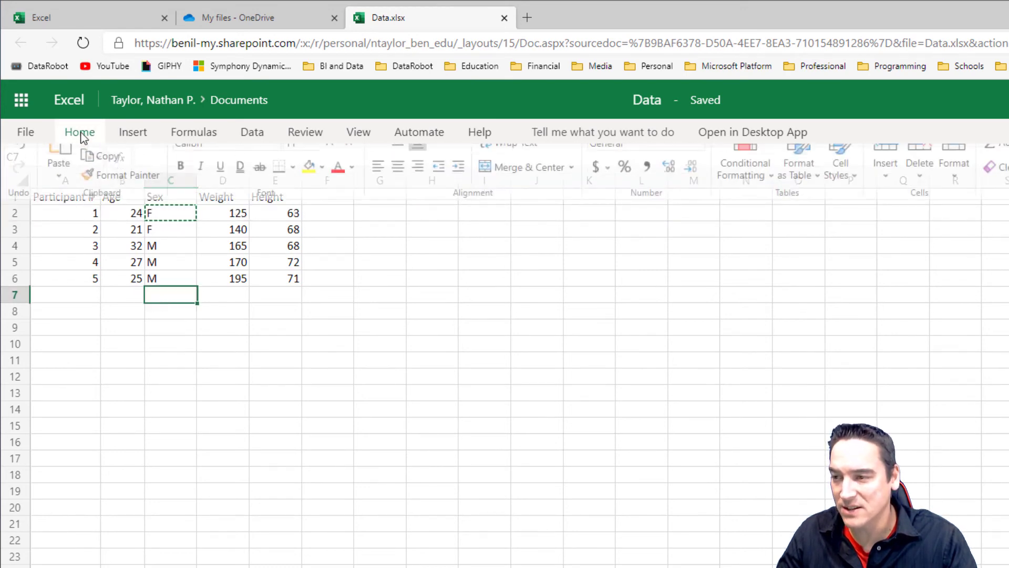
left_click(62, 178)
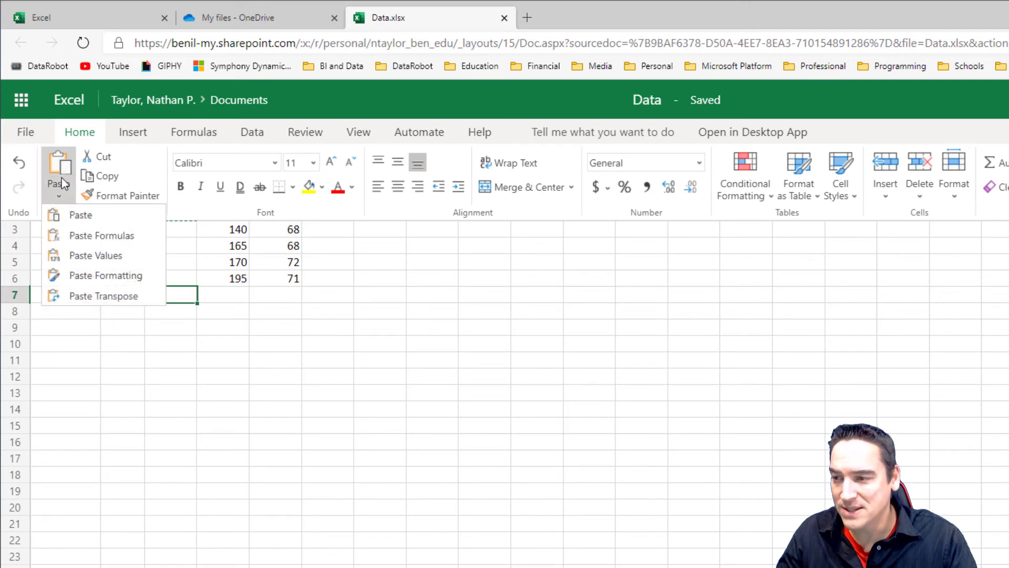
left_click(78, 214)
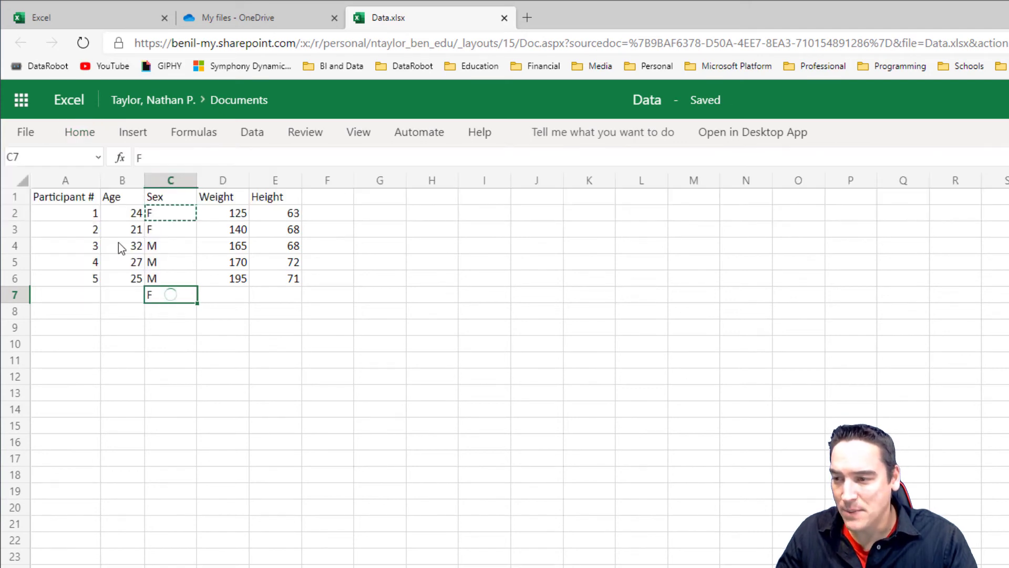
left_click(169, 298)
key("Delete")
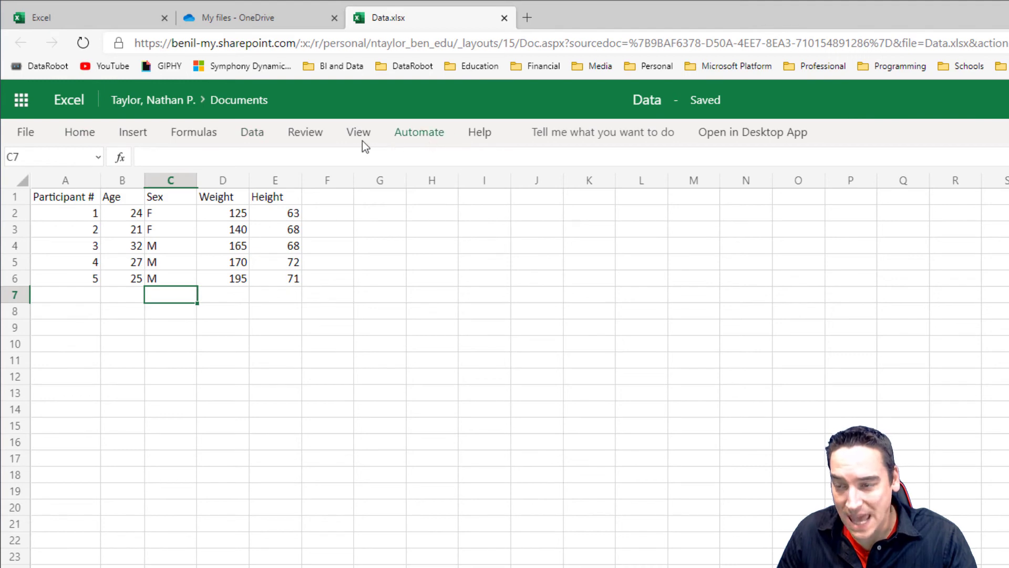
- Switch to the simplified ribbon and look over its cut, copy and paste options
left_click(78, 132)
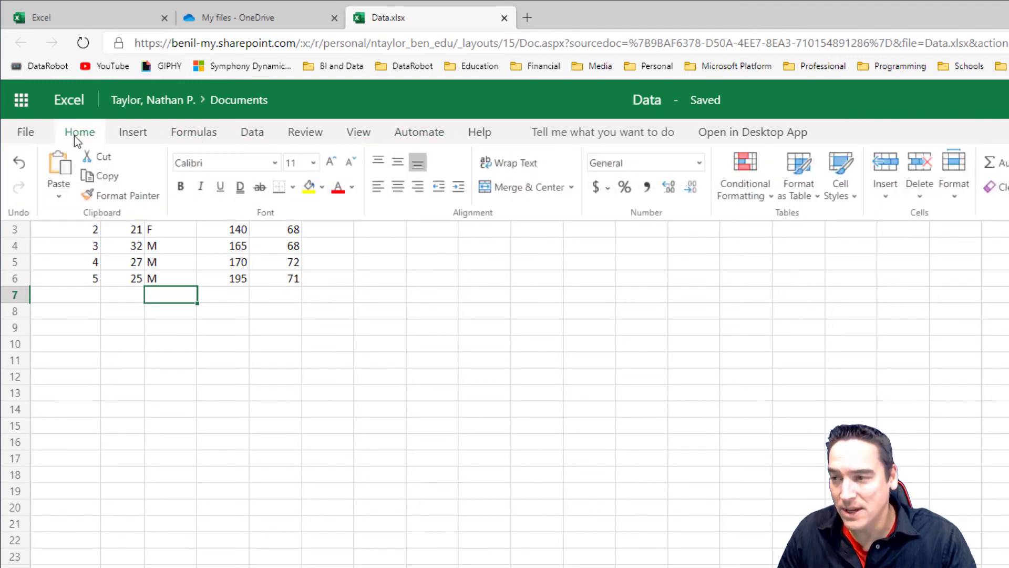
left_click(130, 131)
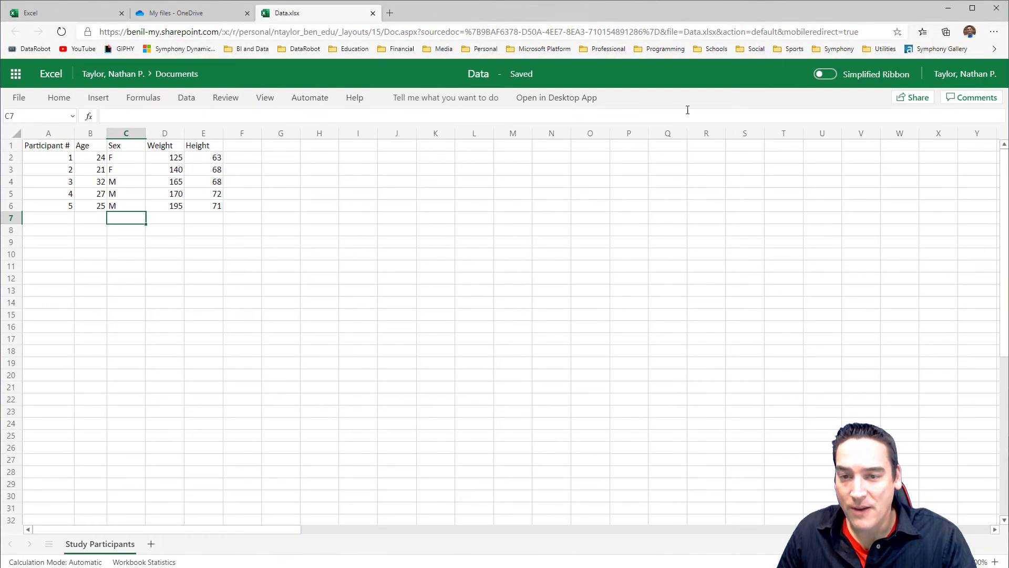
left_click(824, 76)
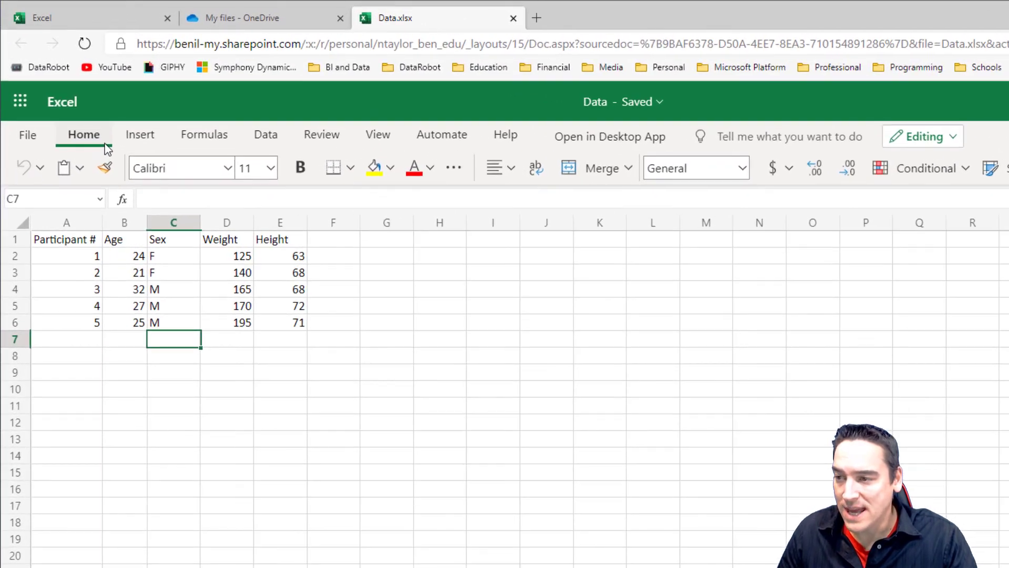
left_click(68, 169)
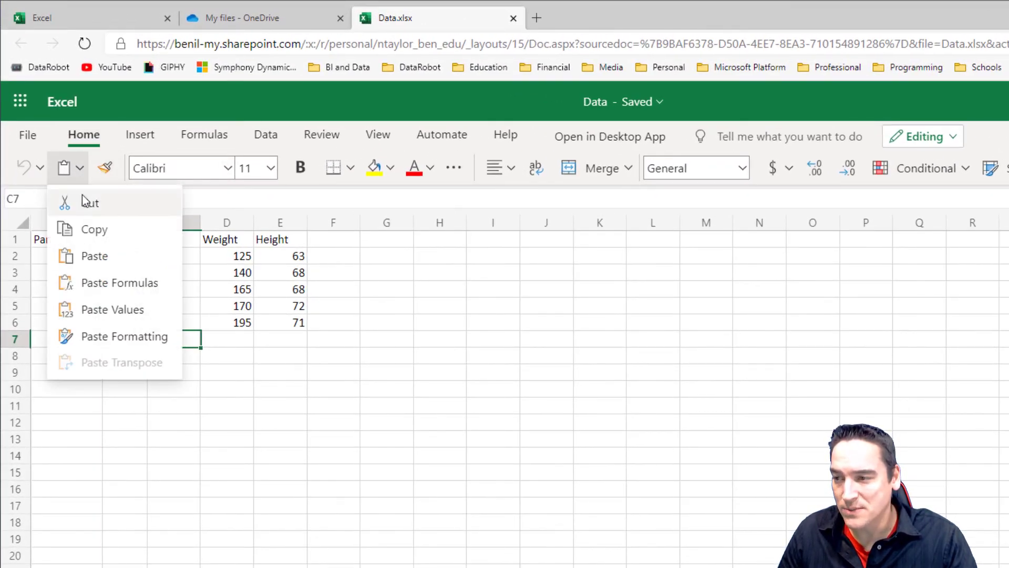
left_click(145, 107)
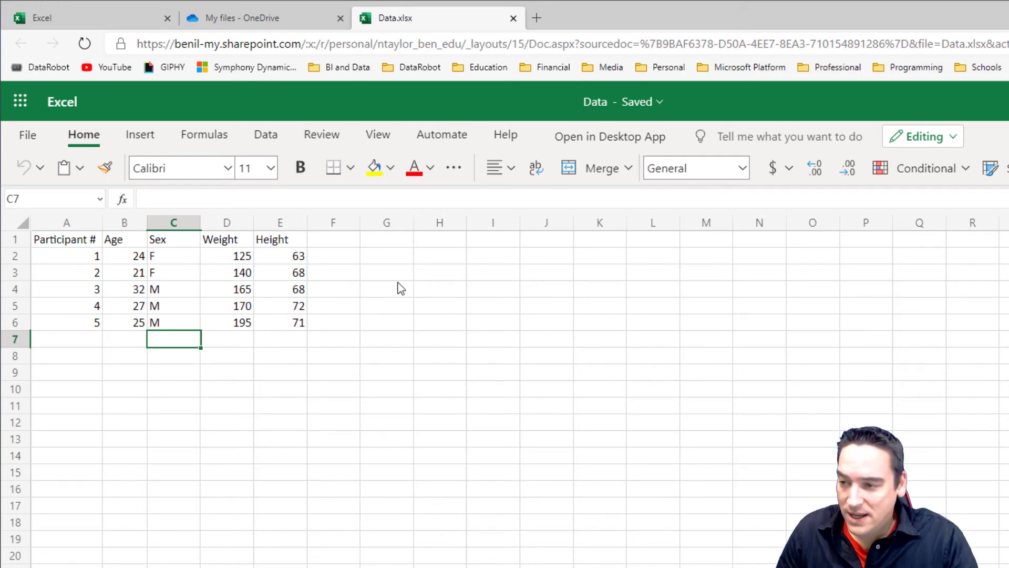
left_click(333, 276)
left_click(193, 271)
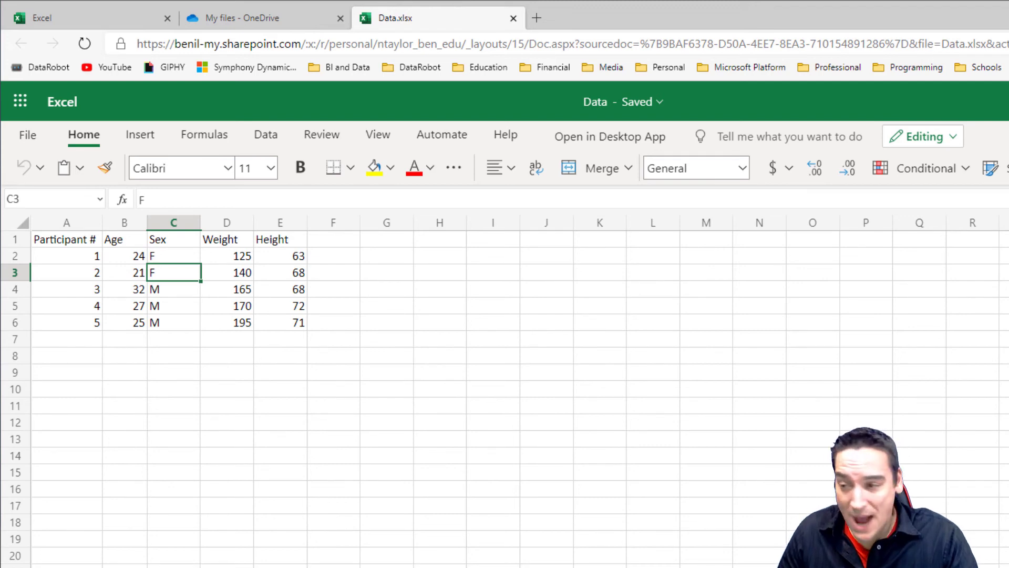
left_click(132, 307)
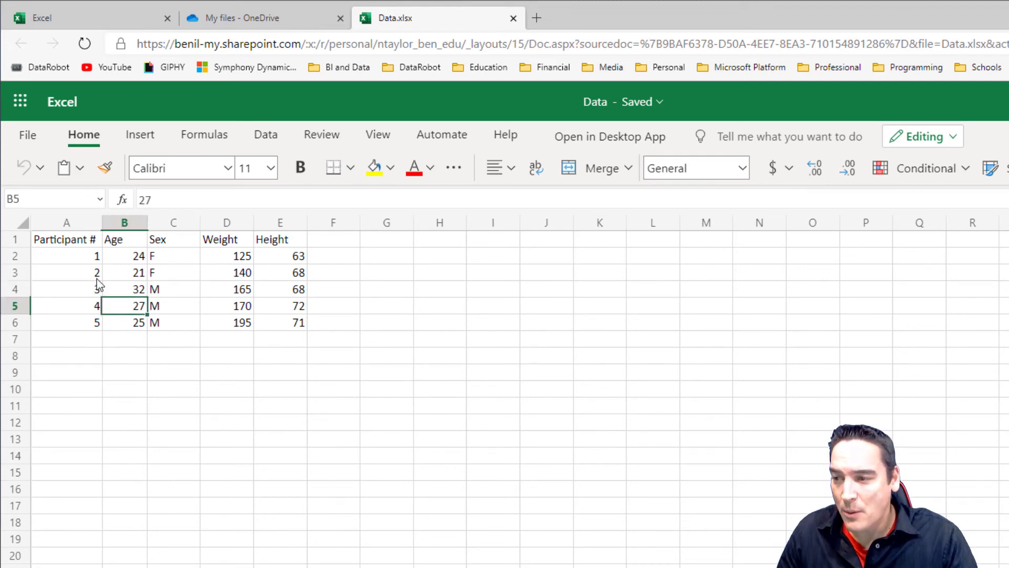
- Insert a blank row at row 4, between participants 2 and 3
left_click(16, 292)
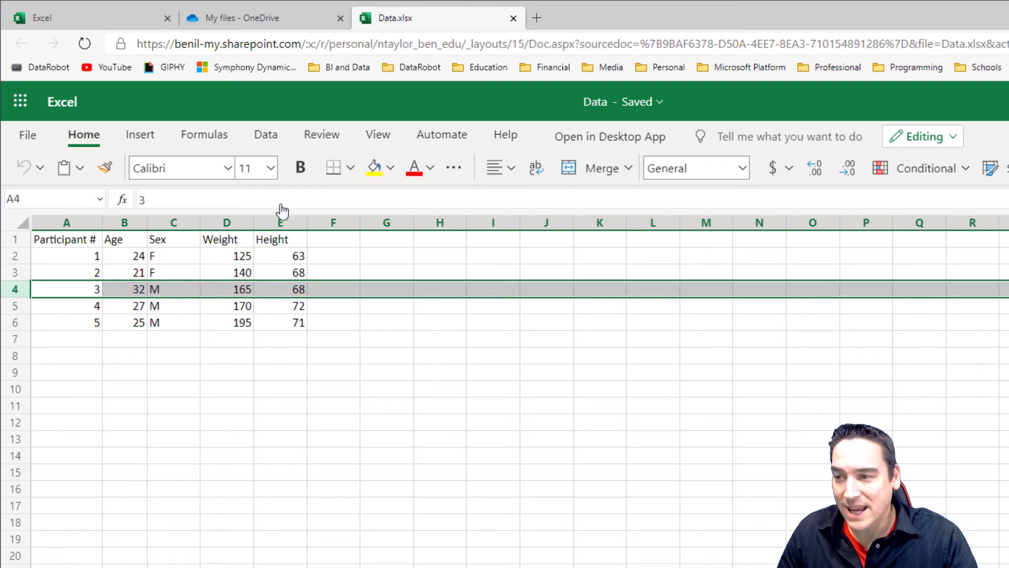
left_click(141, 135)
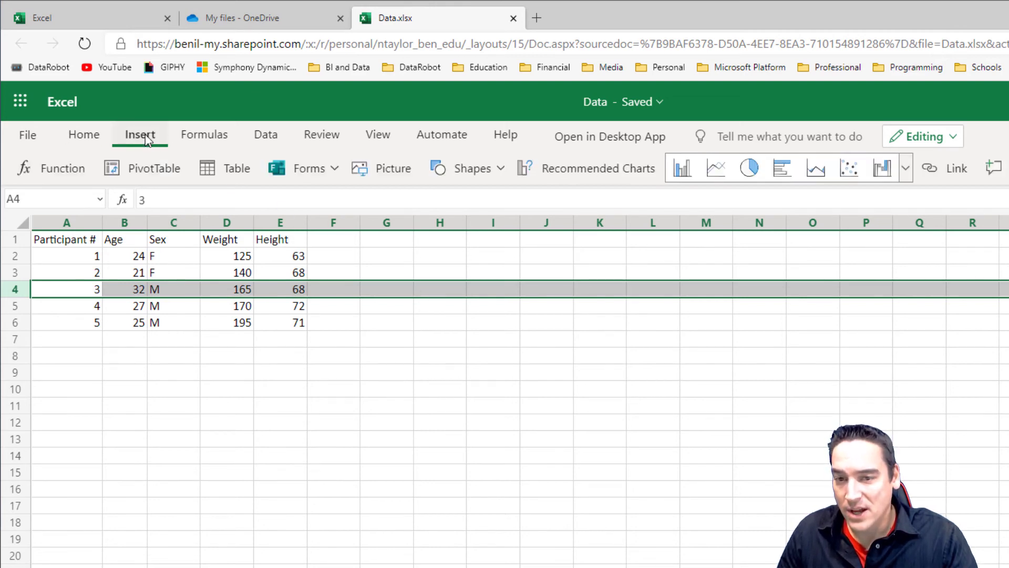
left_click(97, 138)
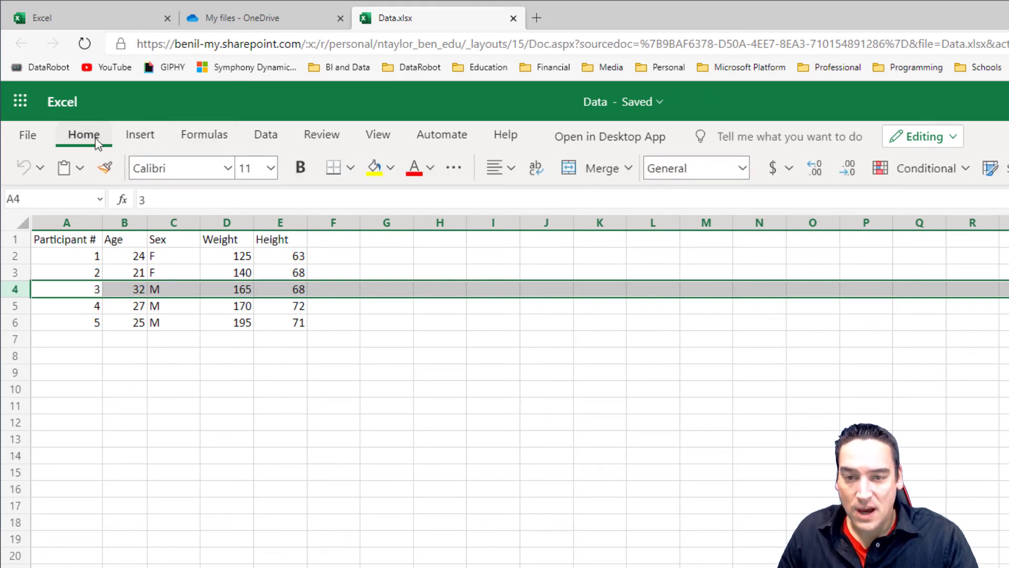
left_click(268, 135)
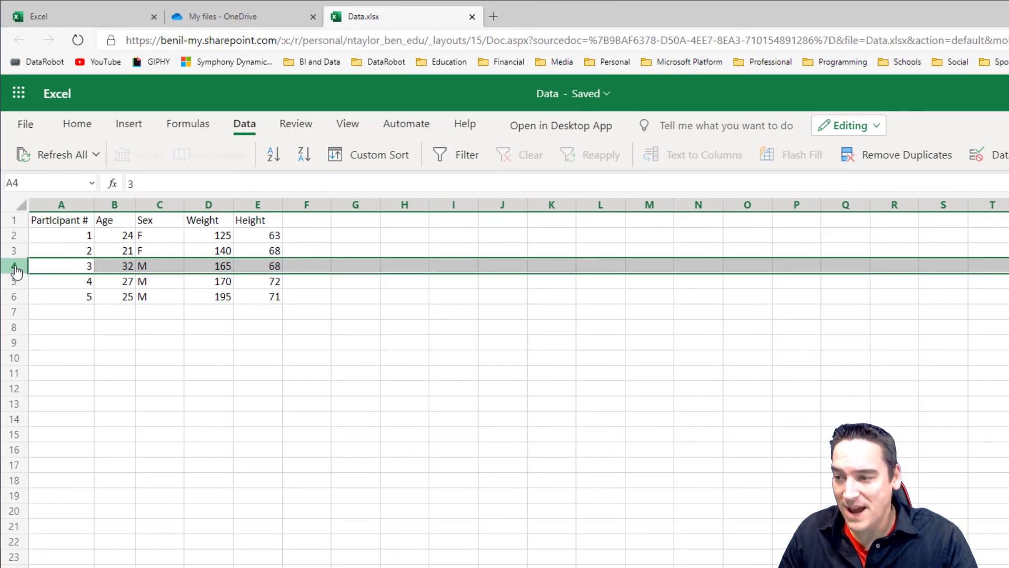
right_click(16, 271)
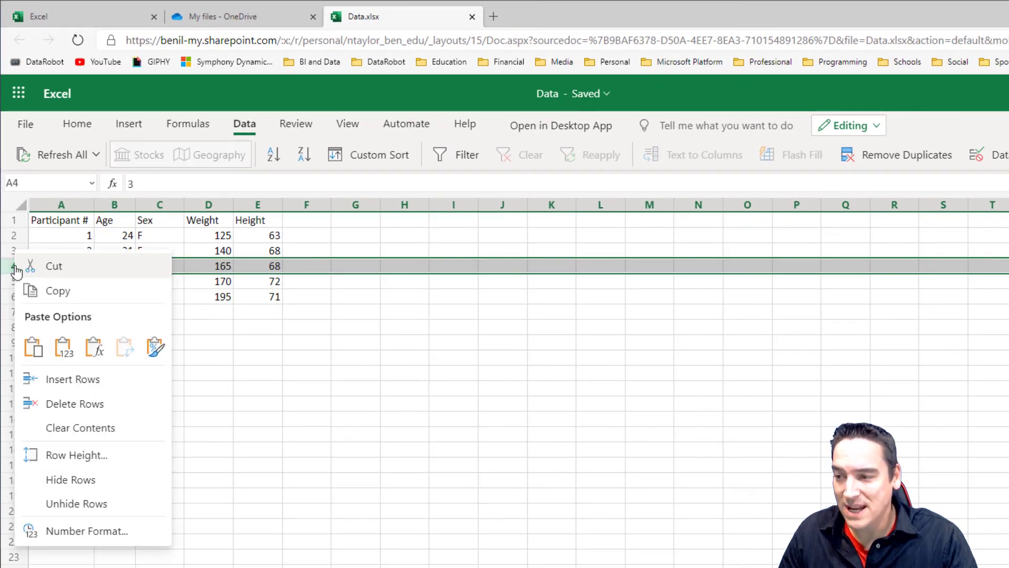
left_click(68, 380)
left_click(55, 266)
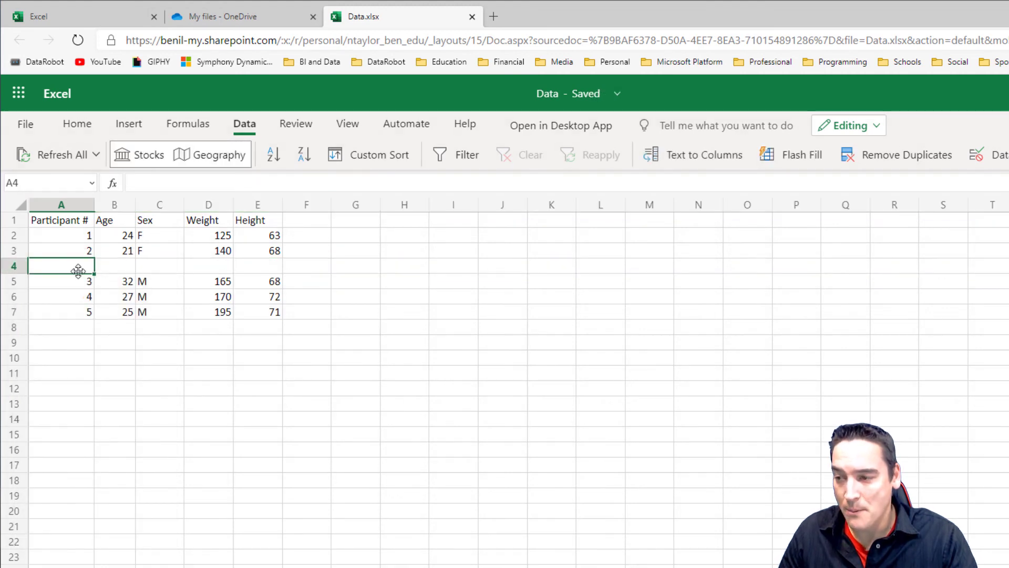
- Delete the blank row 4 between participants 2 and 3
left_click(20, 282)
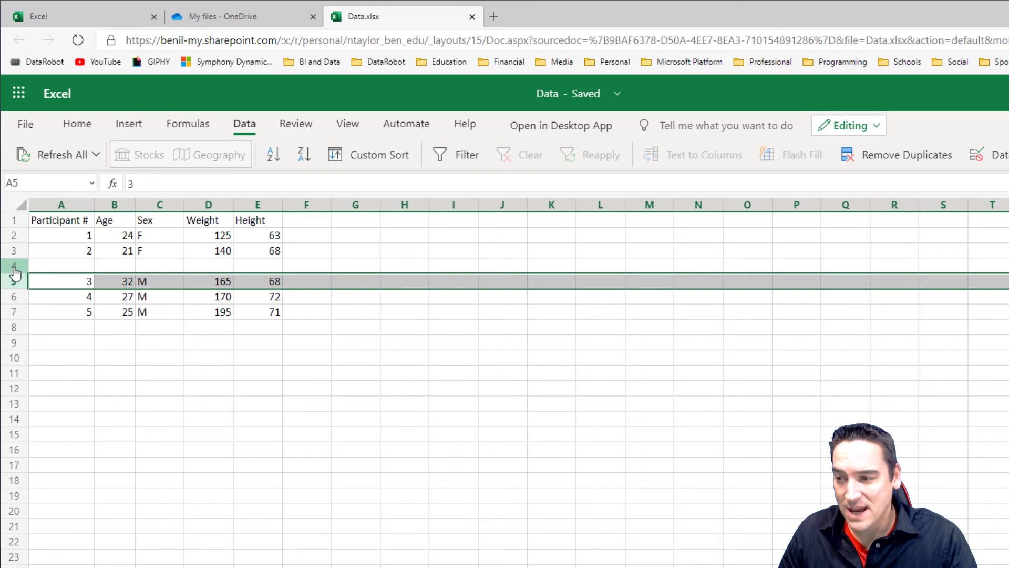
left_click(15, 267)
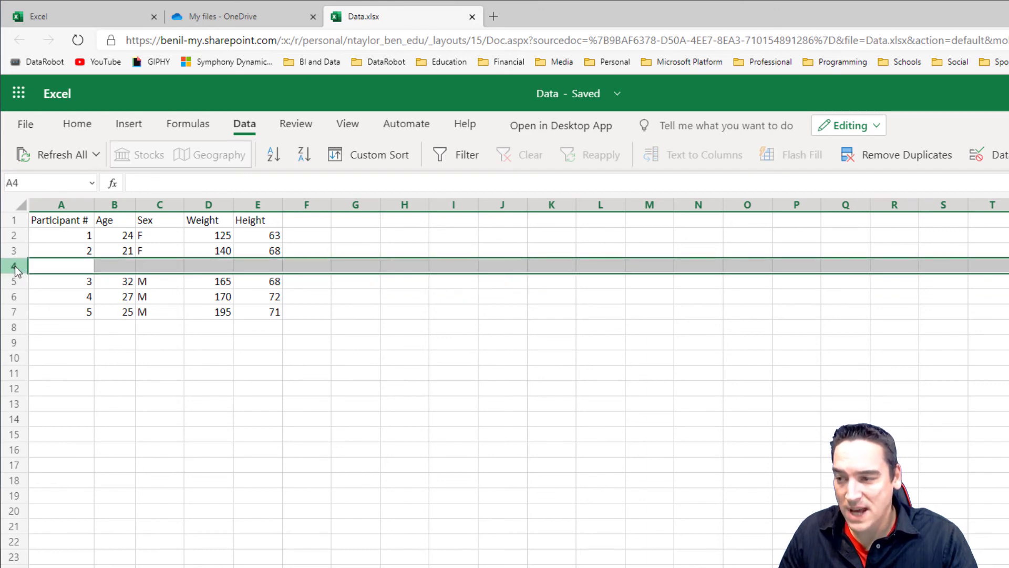
right_click(14, 266)
left_click(77, 397)
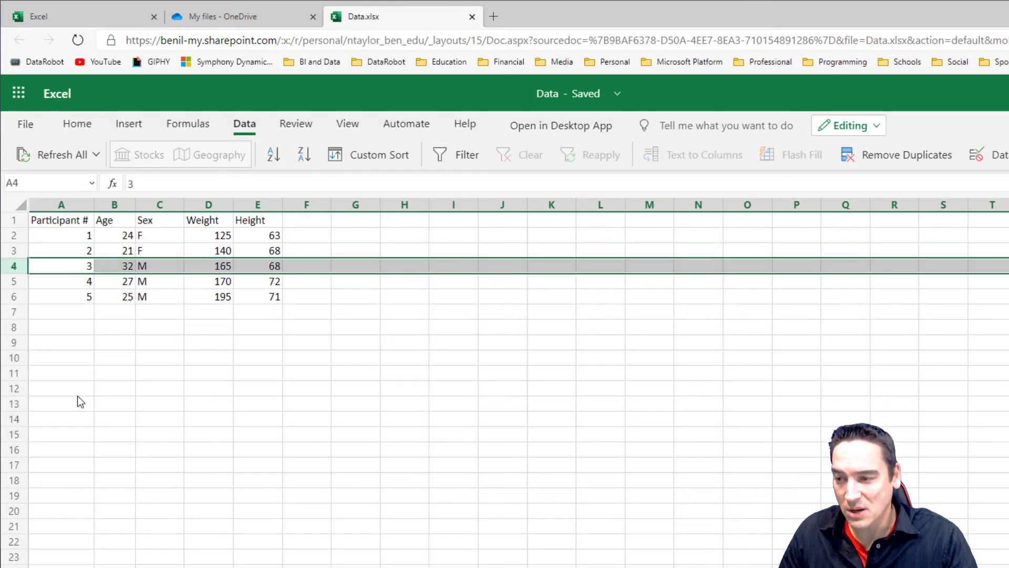
left_click(115, 313)
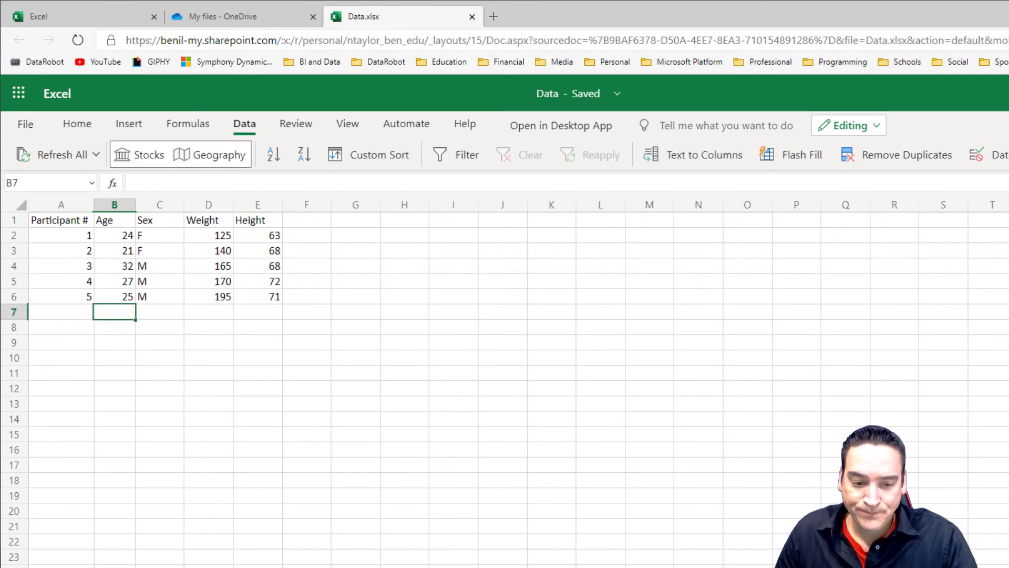
- Insert a blank column at column D, between the Sex and Weight columns
left_click(162, 215)
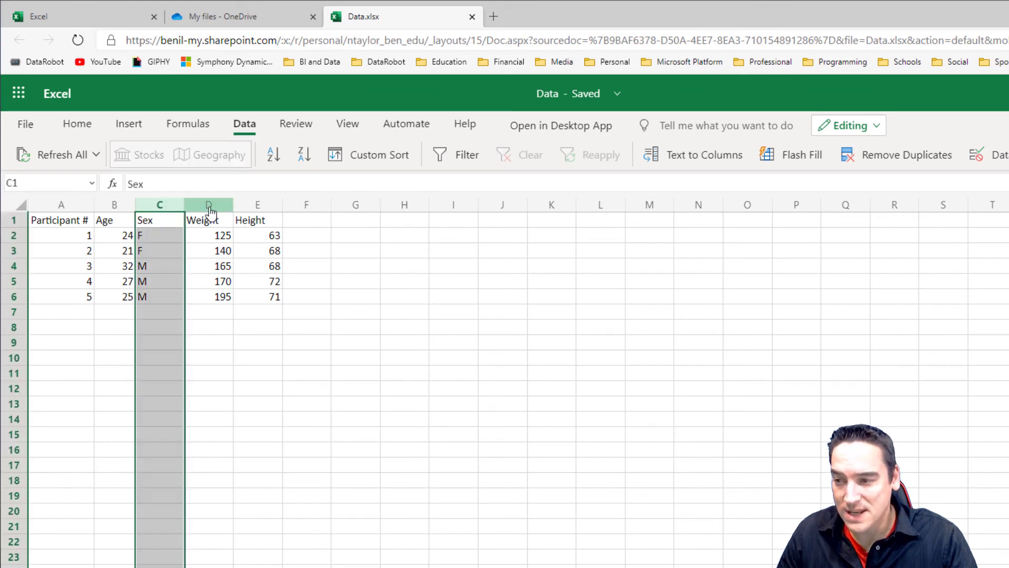
left_click(210, 215)
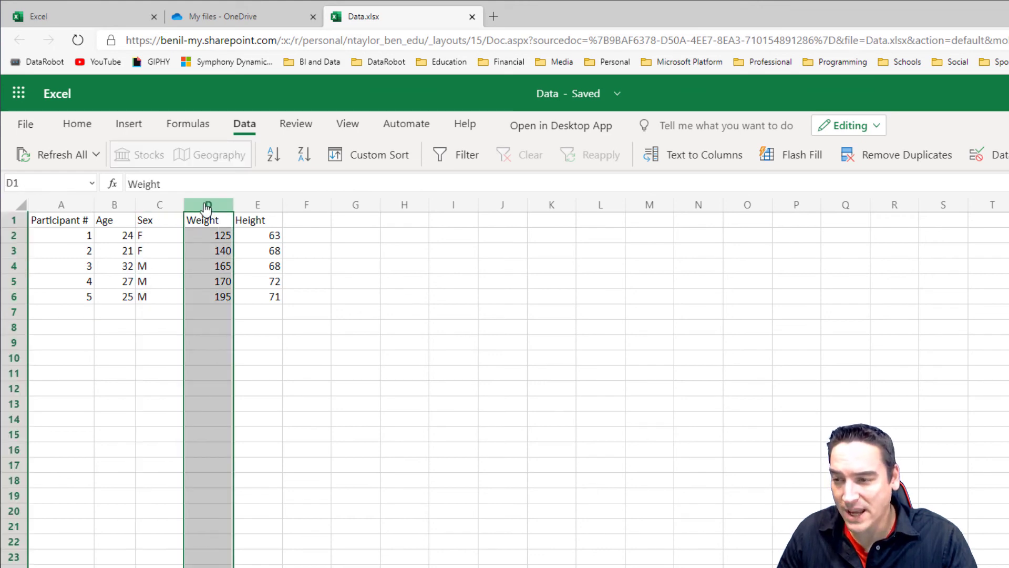
right_click(206, 208)
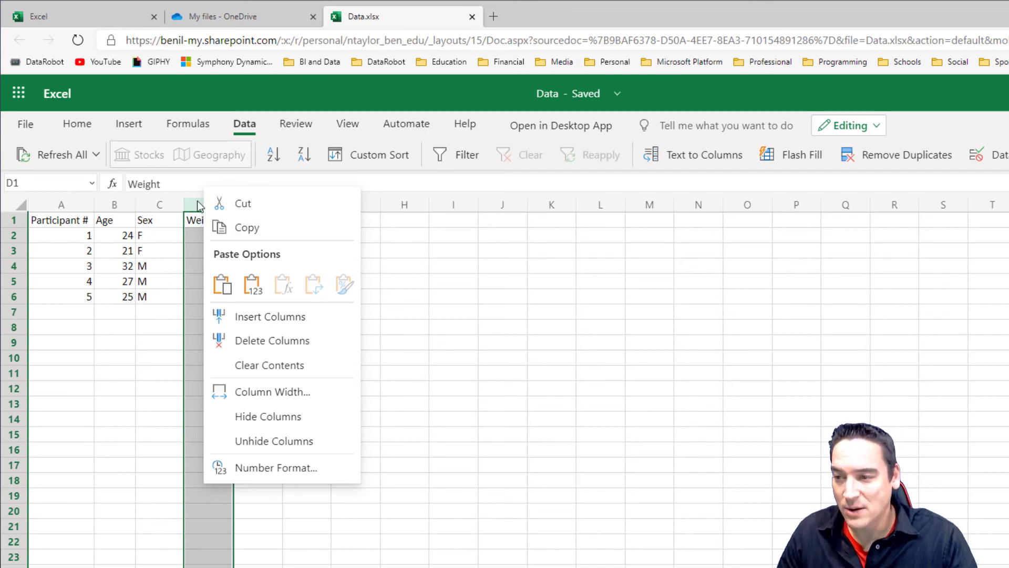
left_click(252, 315)
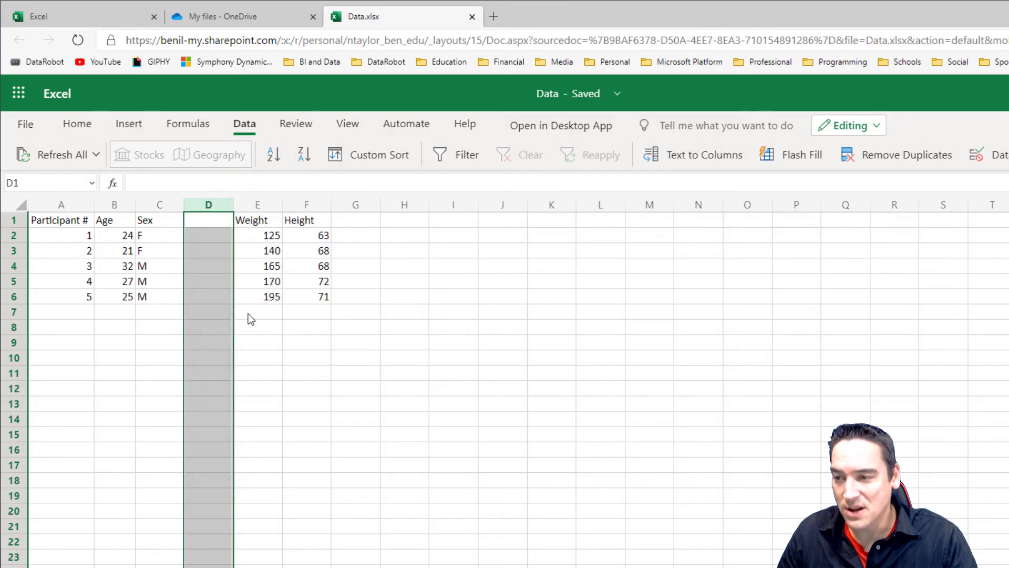
- Enter the header Cholesterol in cell D1 and widen column D to fit the text
left_click(215, 251)
left_click(213, 225)
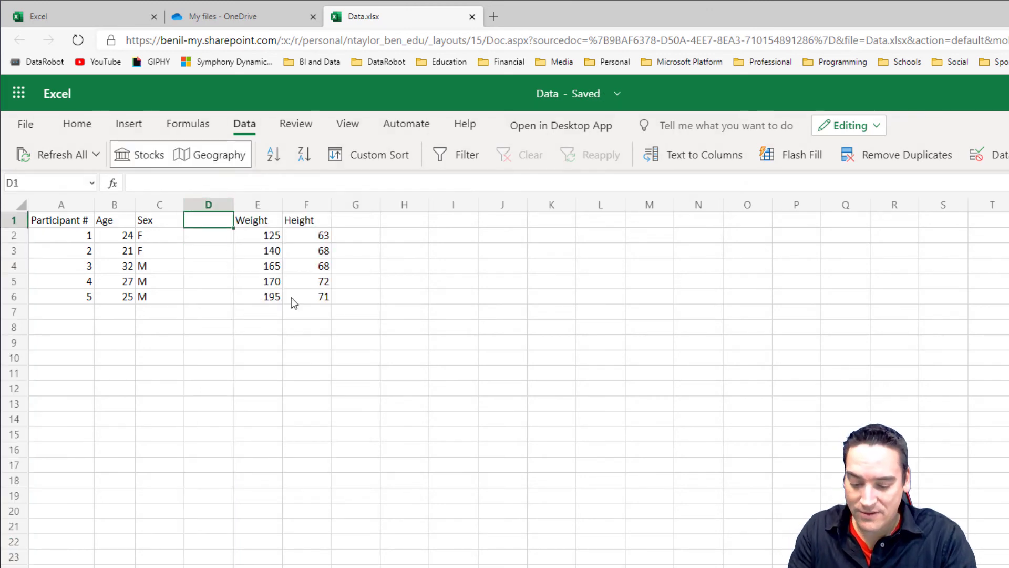
type("Cho")
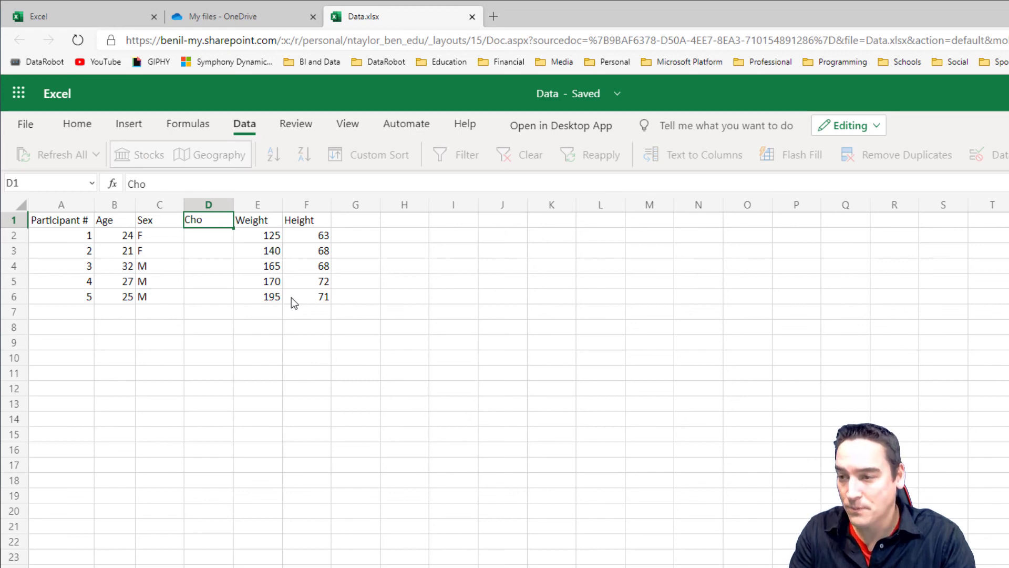
type("les")
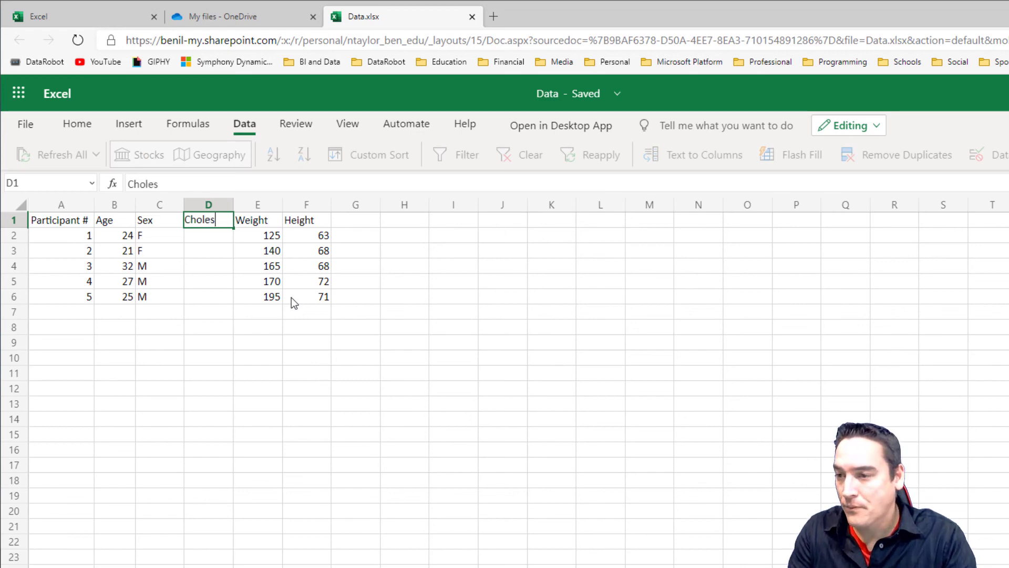
type("terol")
key("Return")
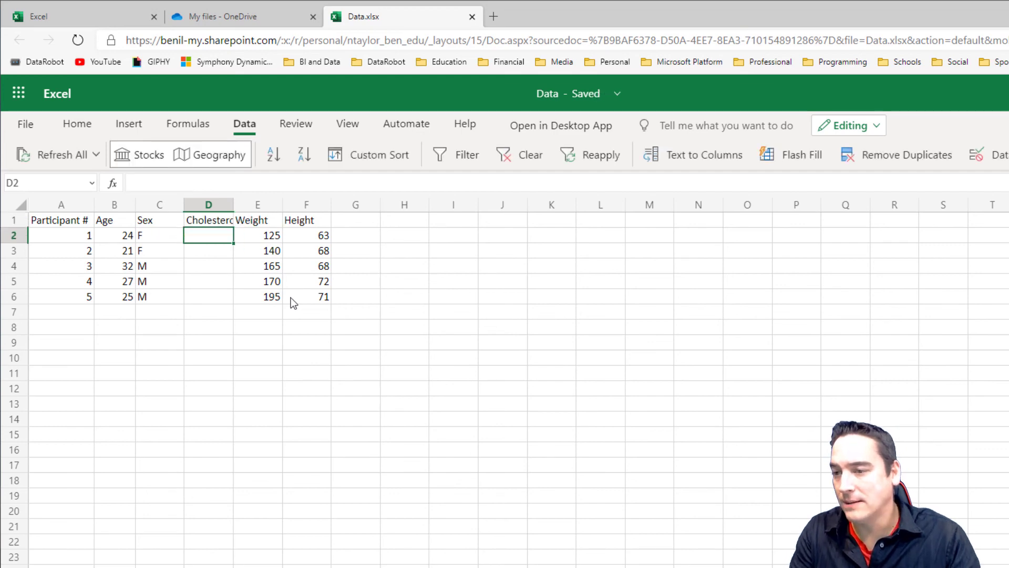
double_click(234, 205)
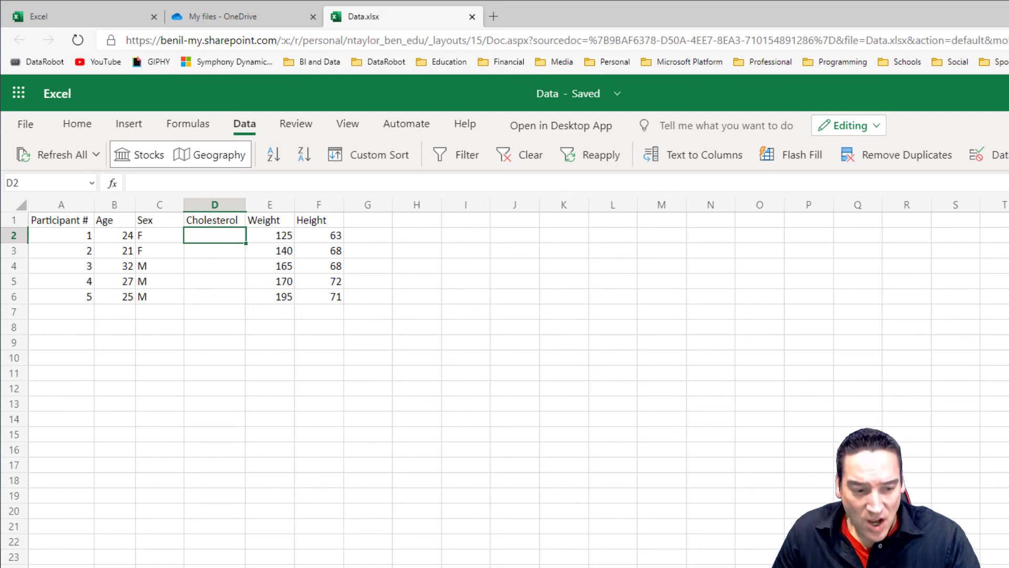
left_click(404, 272)
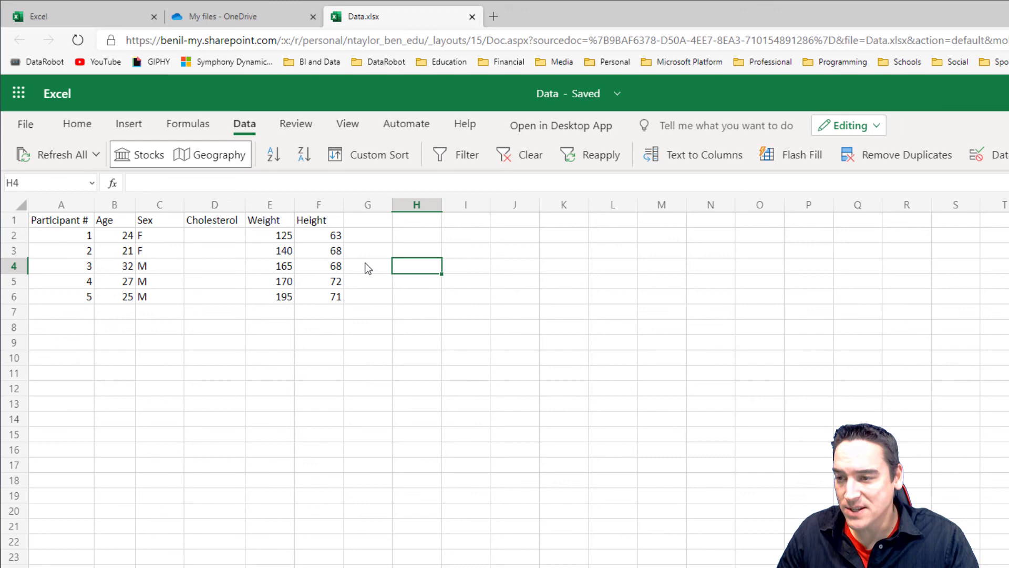
- Apply the Number format to the five weight values in E2:E6
left_click(279, 237)
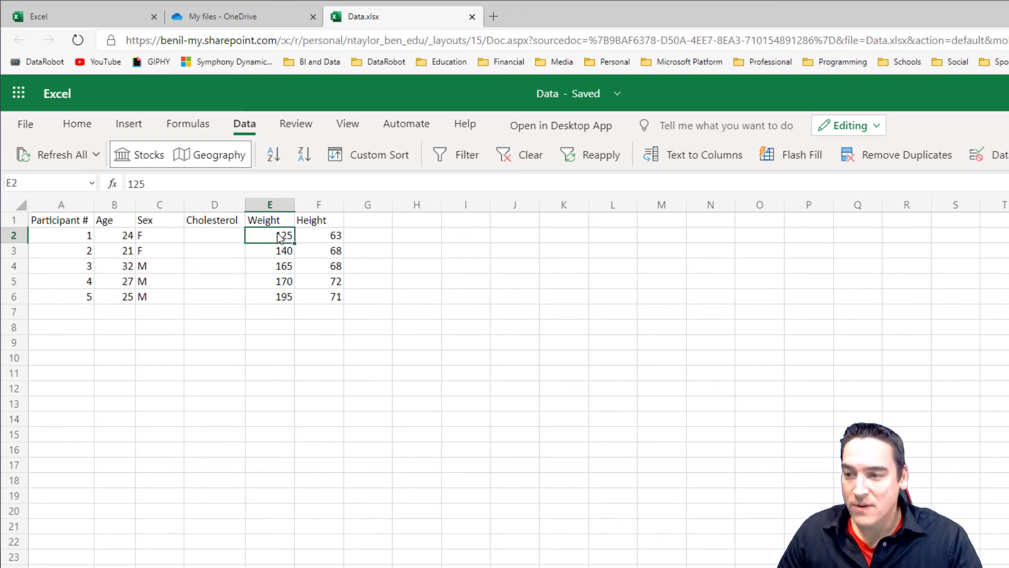
left_click_drag(279, 237, 270, 297)
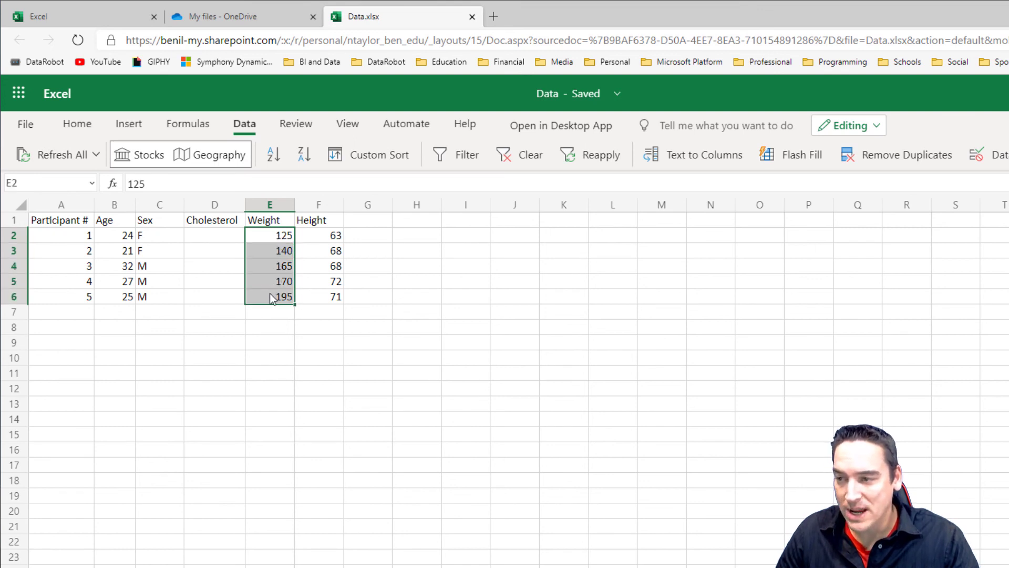
left_click(85, 125)
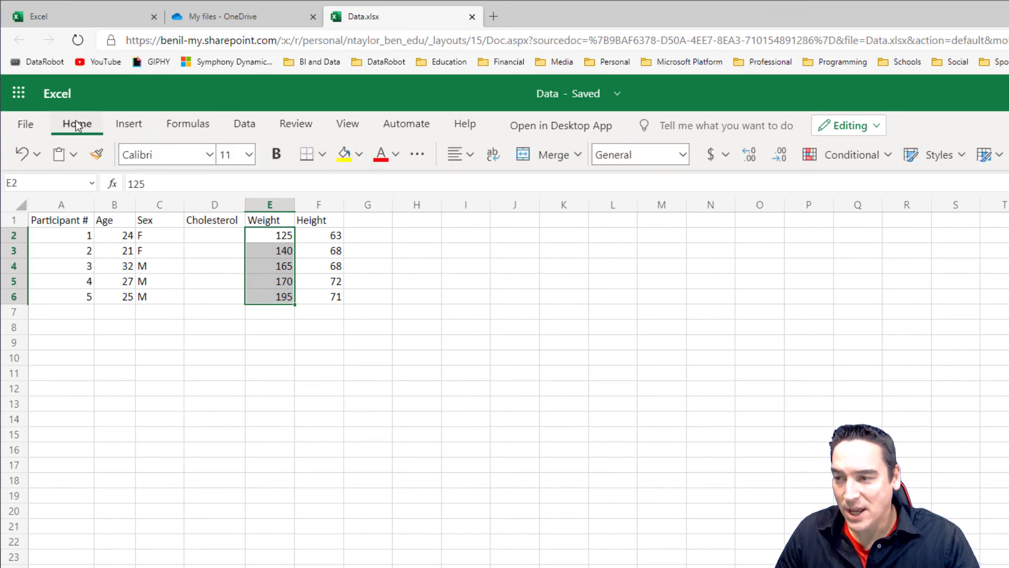
left_click(682, 155)
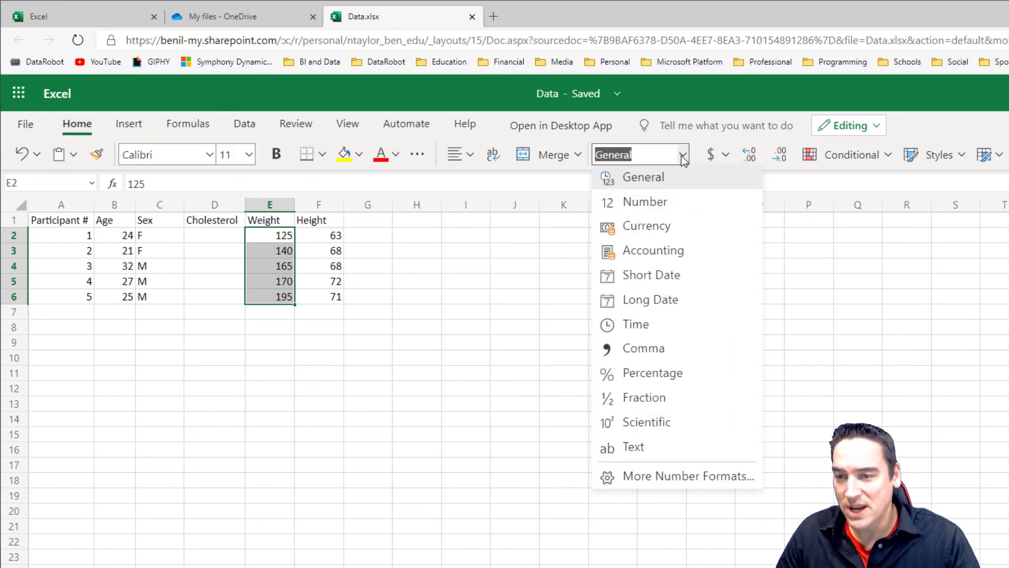
left_click(672, 209)
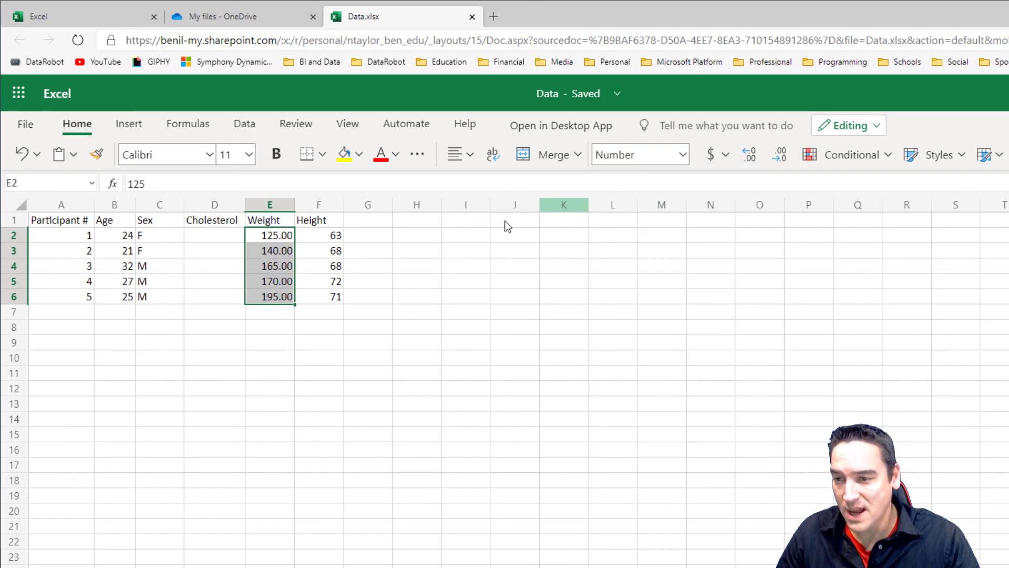
left_click(285, 289)
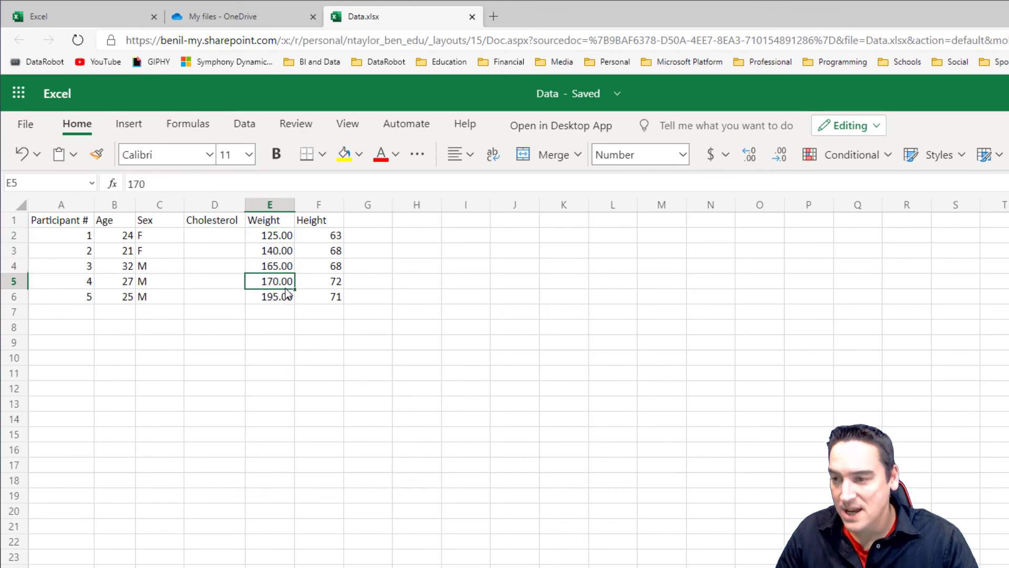
- Change participant 1's weight in E2 to 125.33 and participant 2's weight in E3 to 140.87
left_click(280, 238)
type("125.")
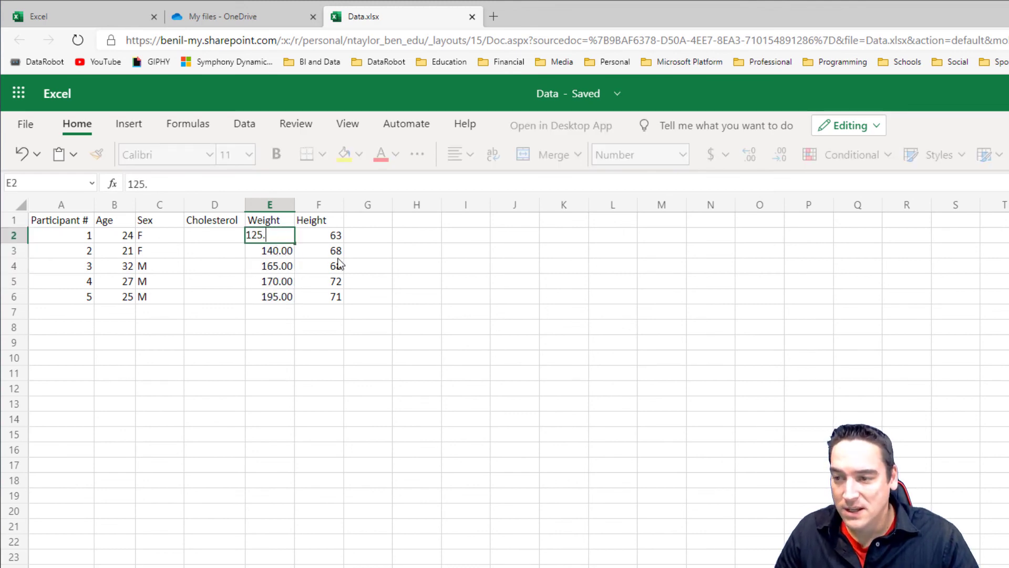
type("33")
key("Return")
type("1")
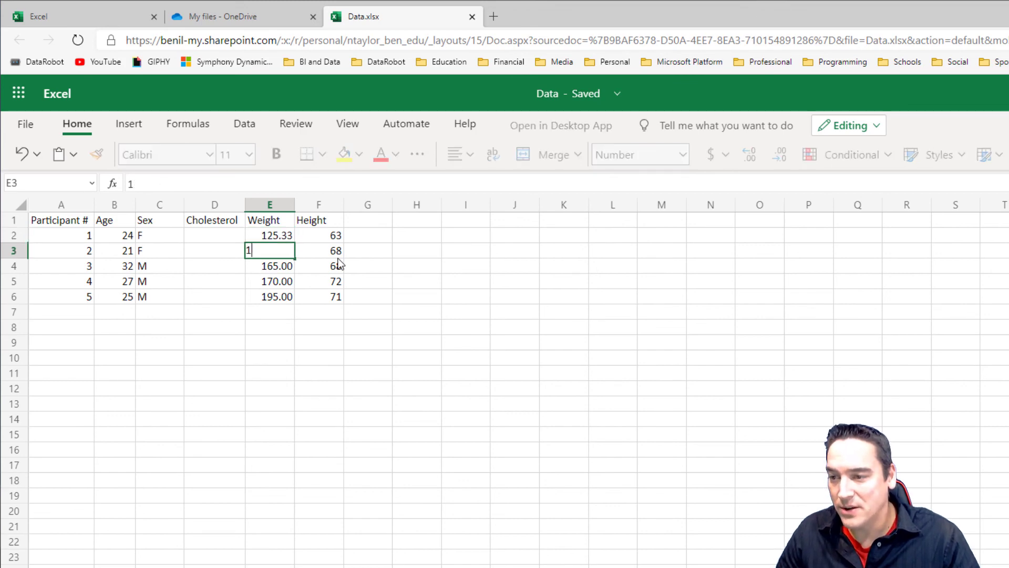
type("40.87")
key("Return")
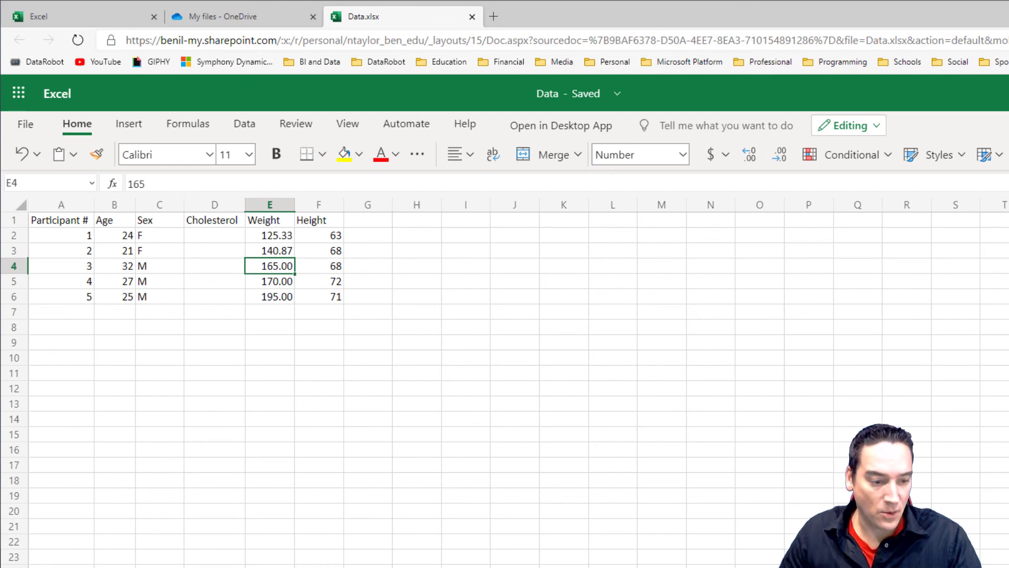
left_click(251, 240)
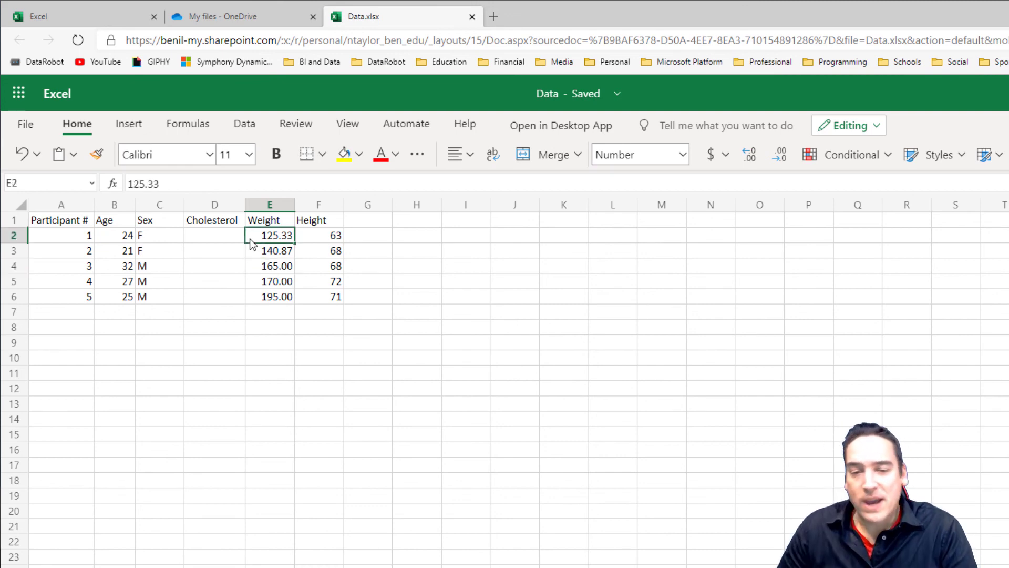